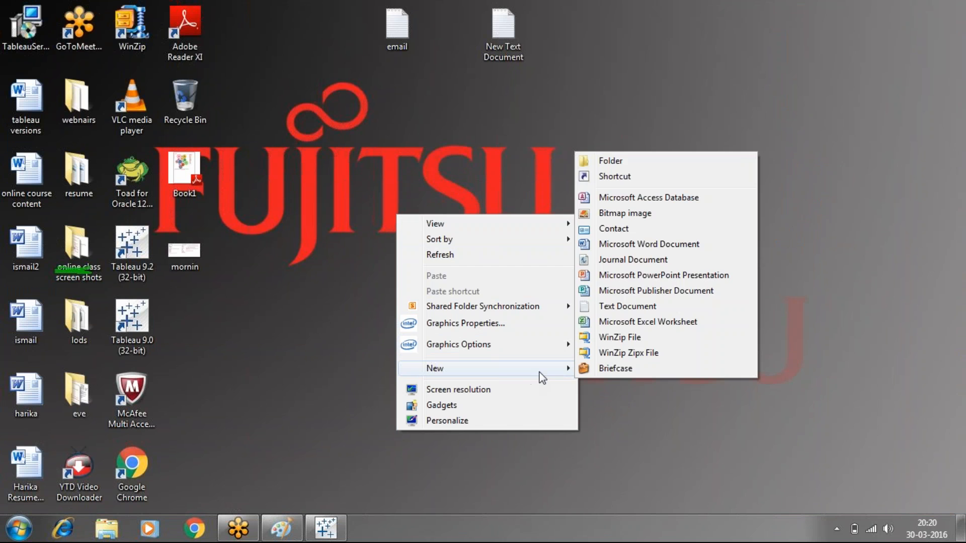
- Create a new text document on the desktop and open it for editing
click(633, 305)
key(Return)
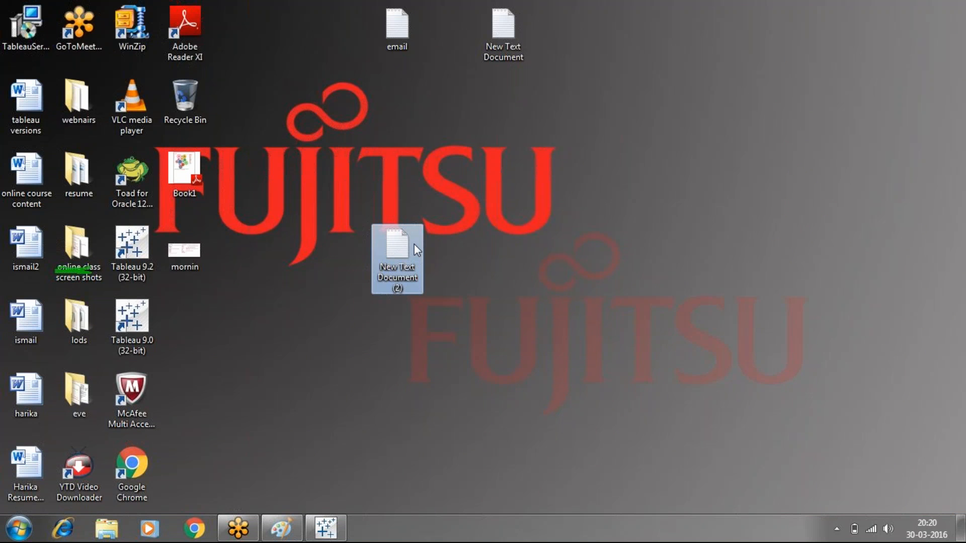
double_click(414, 244)
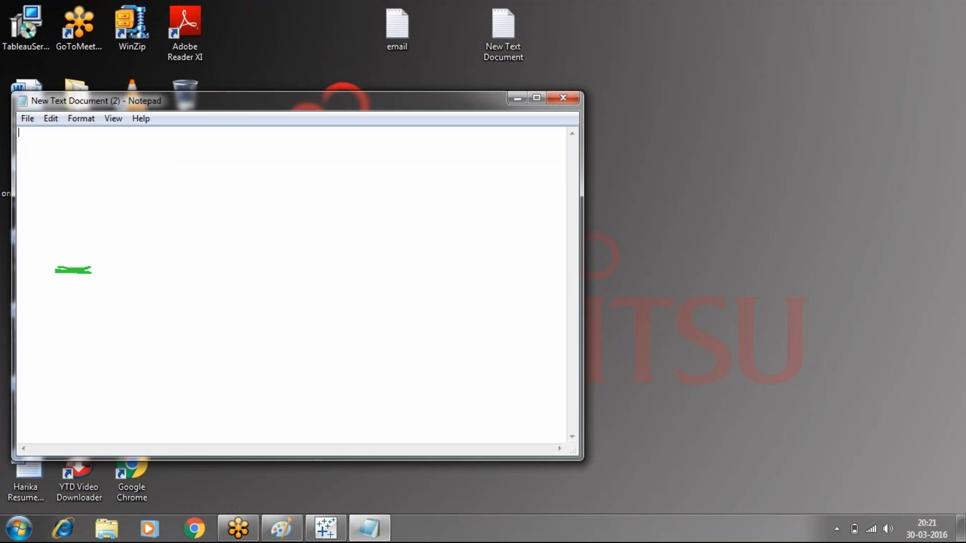
- Enter the comma-separated header line "employee,salary" in the empty text document
text(employee,sala)
key(BackSpace)
text(ary )
text(anil)
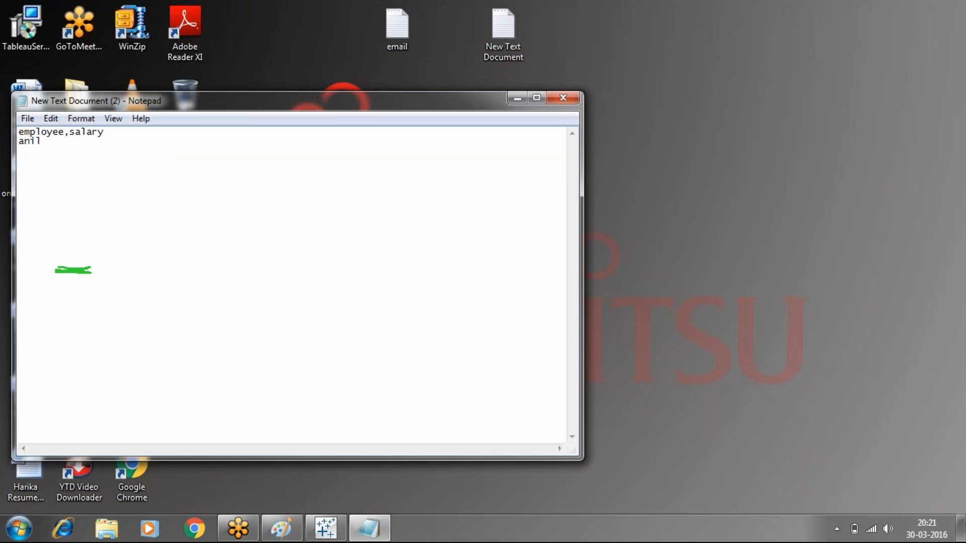
text(,)
text(1000 )
text(sunil)
text(,2000)
- Add five comma-separated employee rows below the header, with salaries 1000, 2000, 3000, 4000 and 5000
key(Return)
text(suman,)
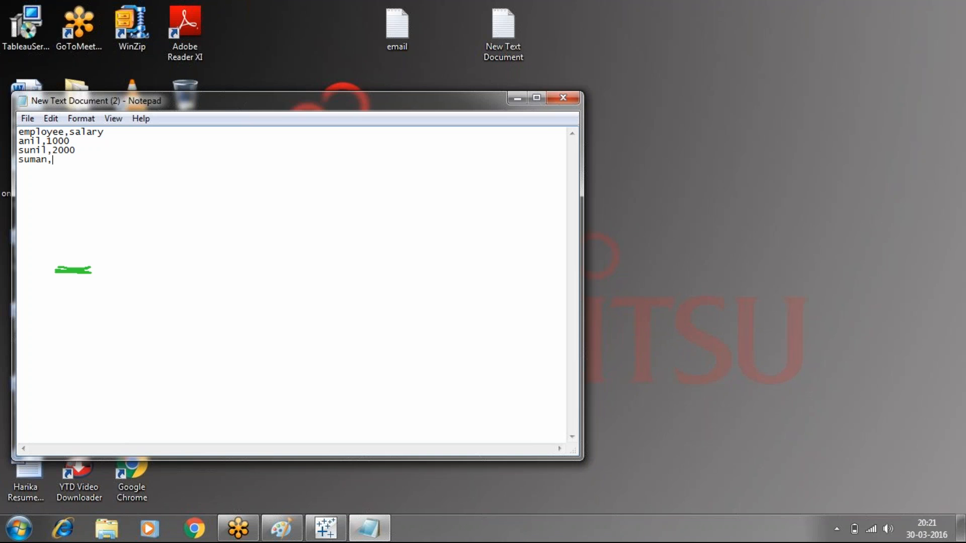
text(3000 )
text(ravi)
text(,4000 )
text(sasi)
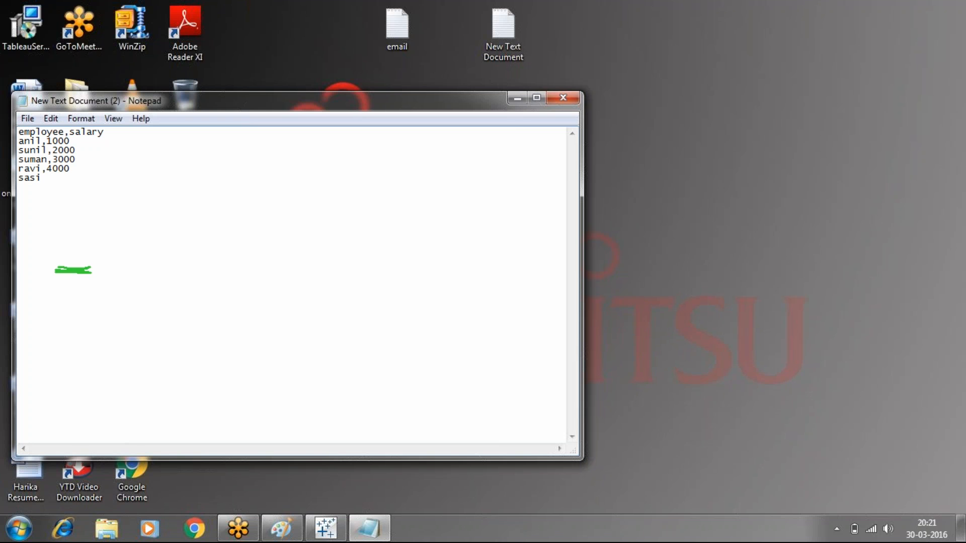
text(,5000)
- Save the document on the desktop under the name "sample data" and close it
click(31, 119)
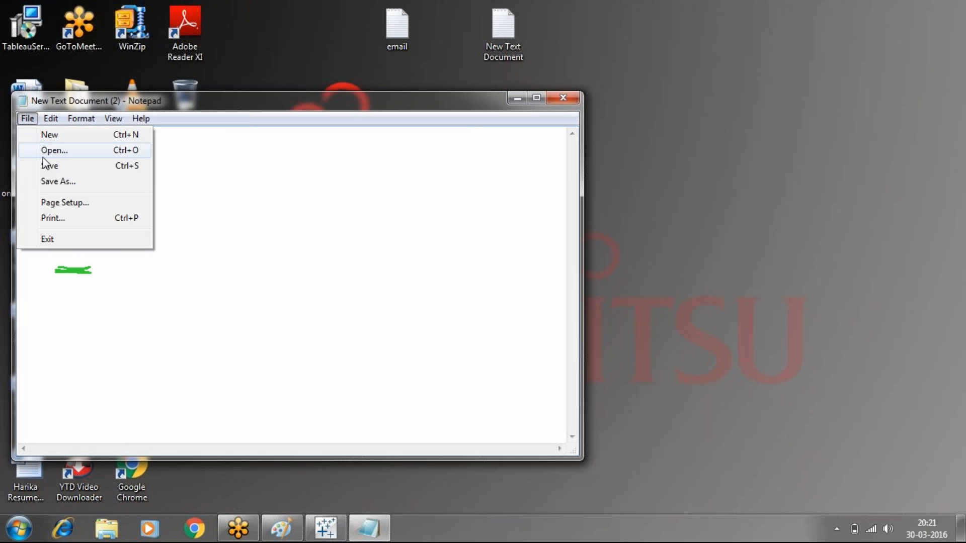
click(50, 182)
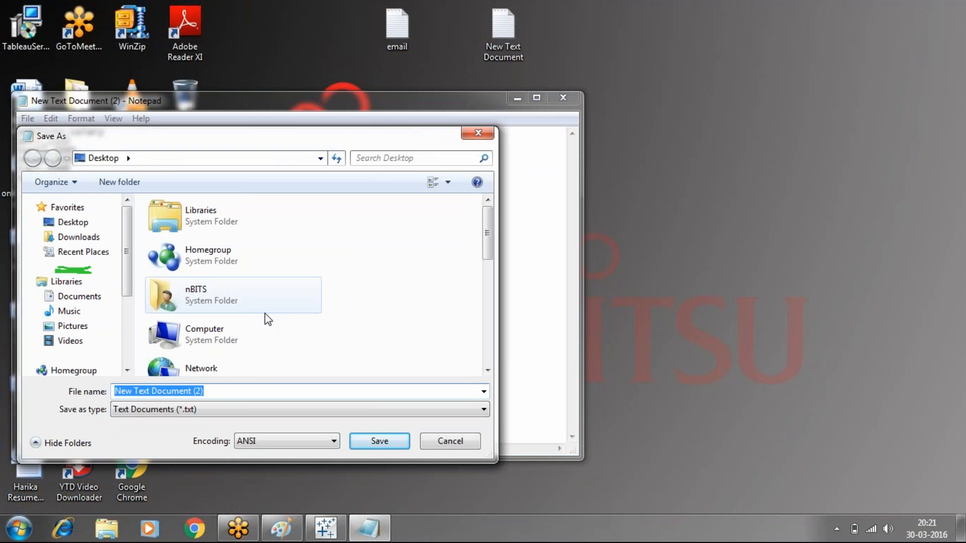
text(live )
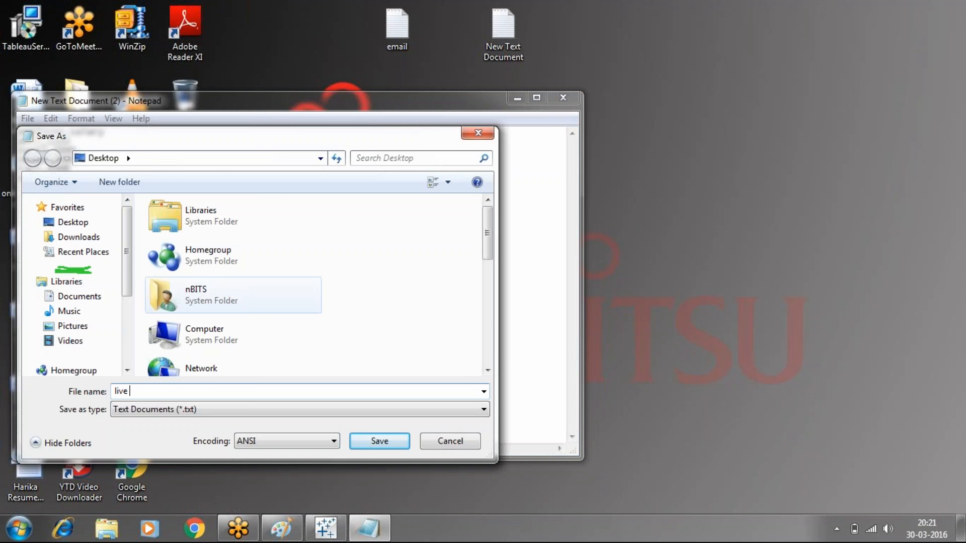
text(connectio)
key(BackSpace)
key(BackSpace)
key(BackSpace)
key(BackSpace)
key(BackSpace)
key(BackSpace)
key(BackSpace)
key(BackSpace)
key(BackSpace)
key(BackSpace)
key(BackSpace)
key(BackSpace)
key(BackSpace)
key(BackSpace)
text(sample data)
click(387, 443)
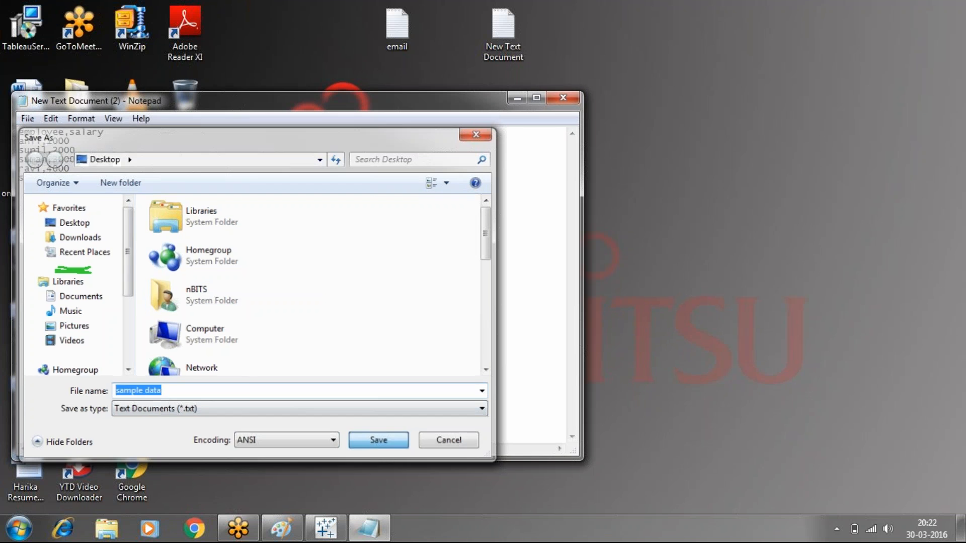
click(562, 97)
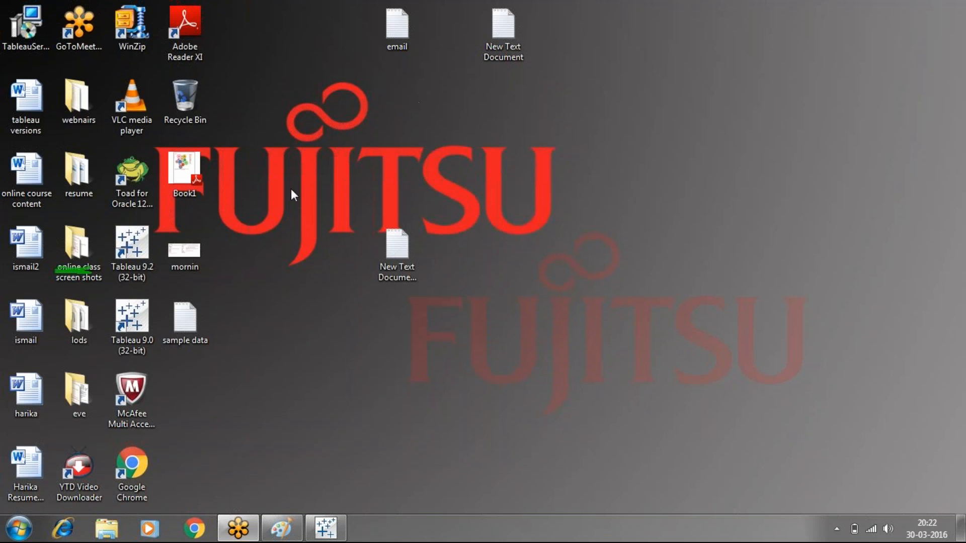
- Switch to Tableau and connect to the "sample data" text file on the desktop
click(322, 529)
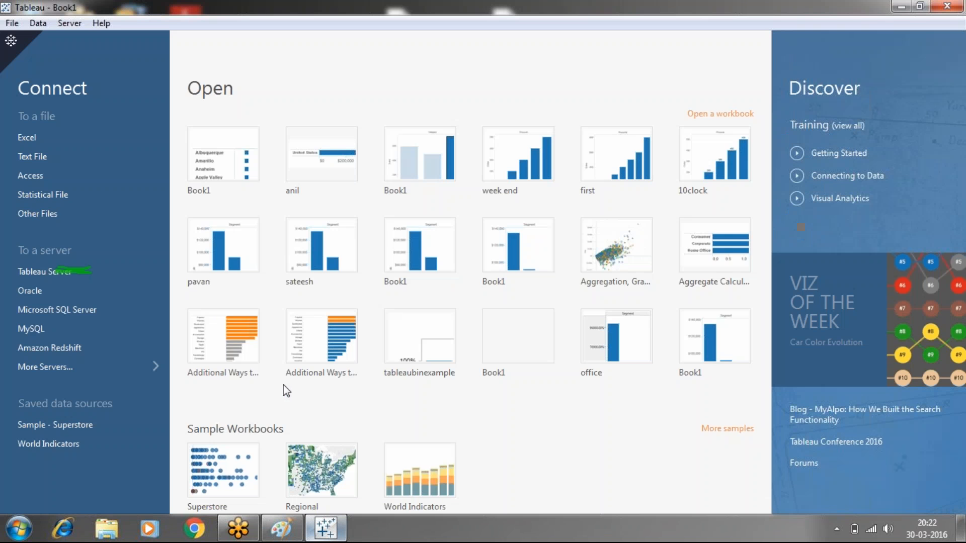
click(35, 157)
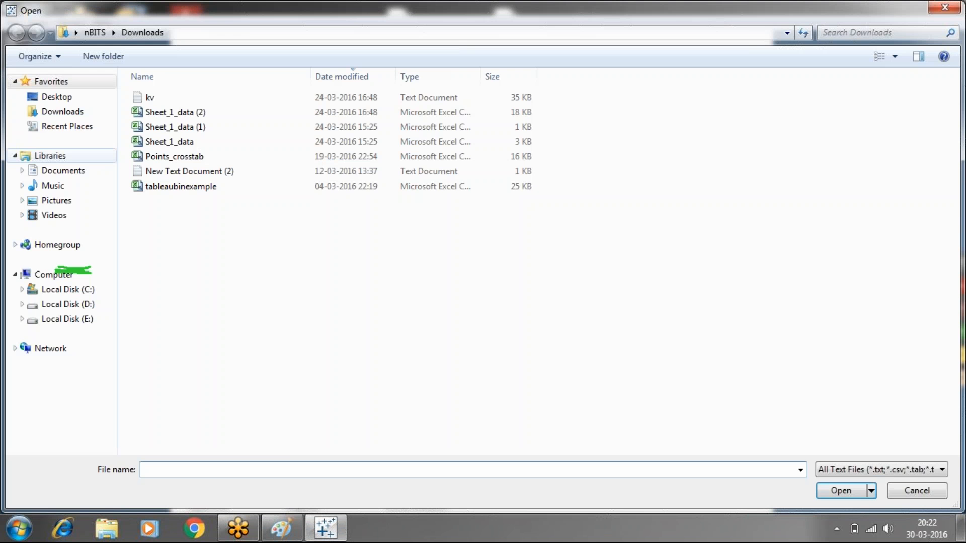
click(69, 98)
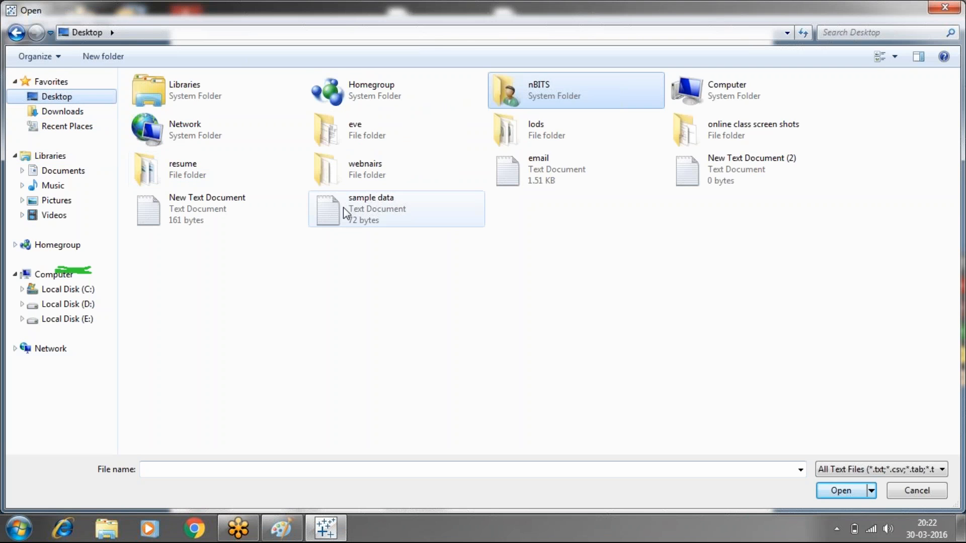
click(343, 207)
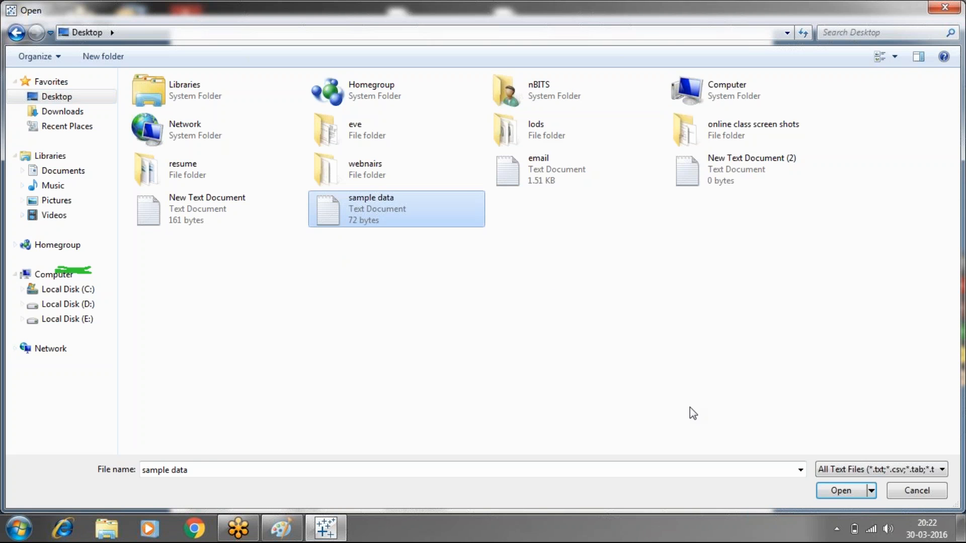
click(839, 490)
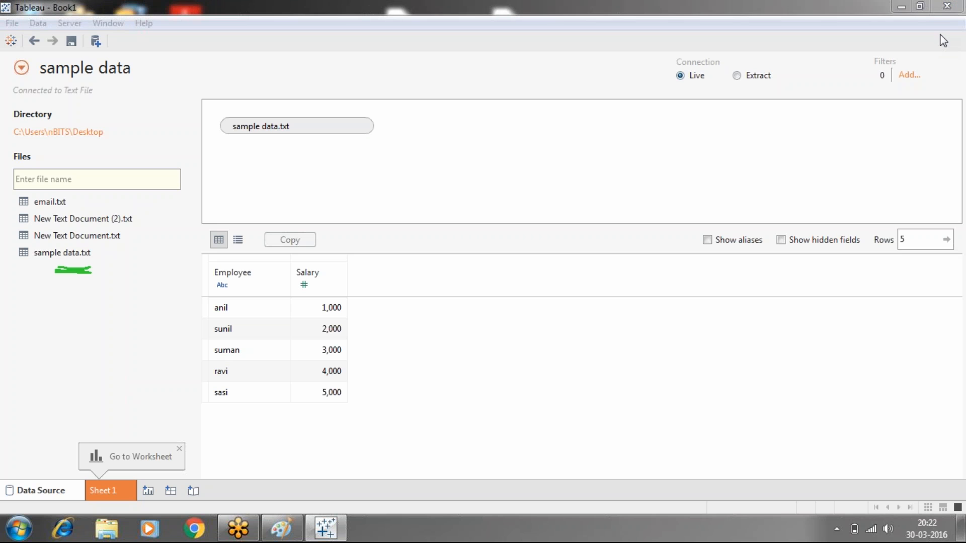
- Build a bar chart on Sheet 1 with Employee in columns and Salary in rows, and show the mark labels
click(804, 131)
click(108, 494)
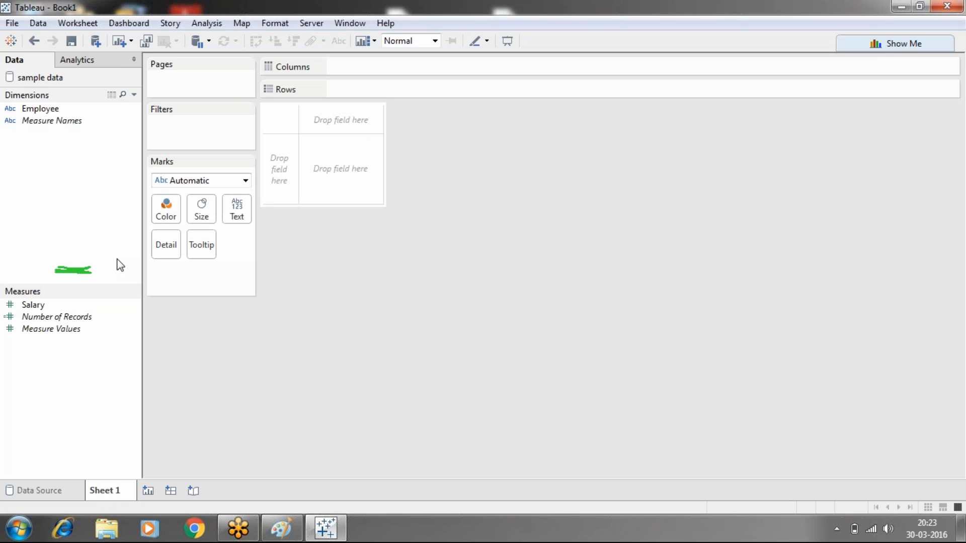
click(54, 111)
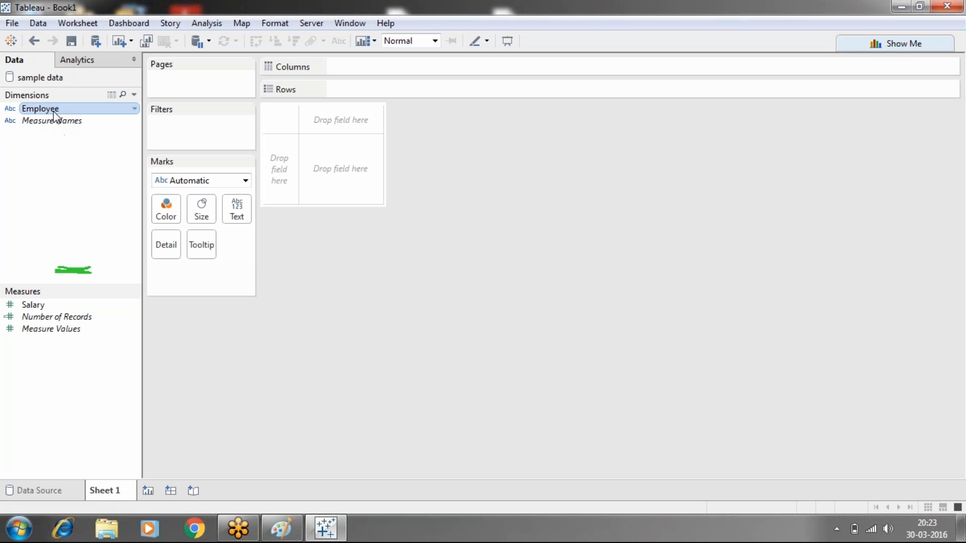
drag(54, 113, 371, 63)
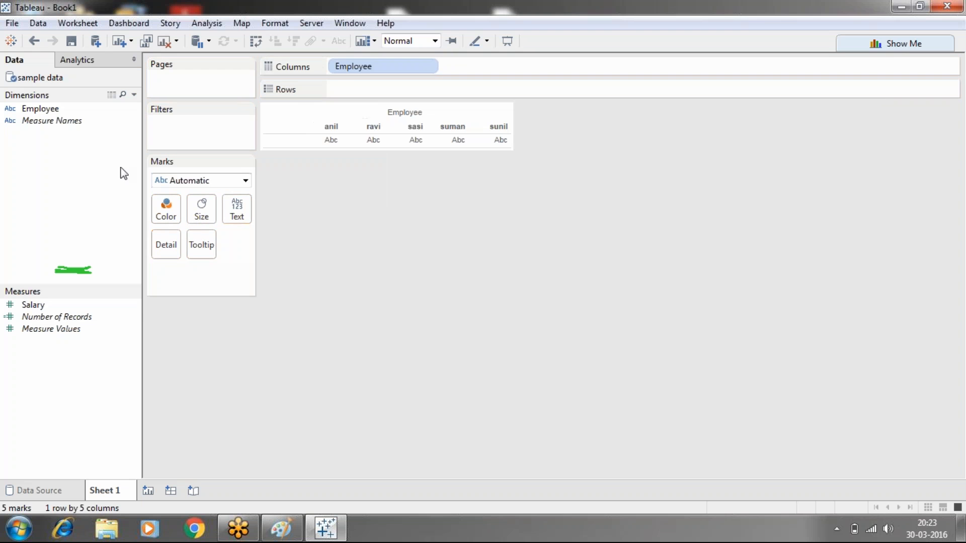
drag(33, 305, 365, 91)
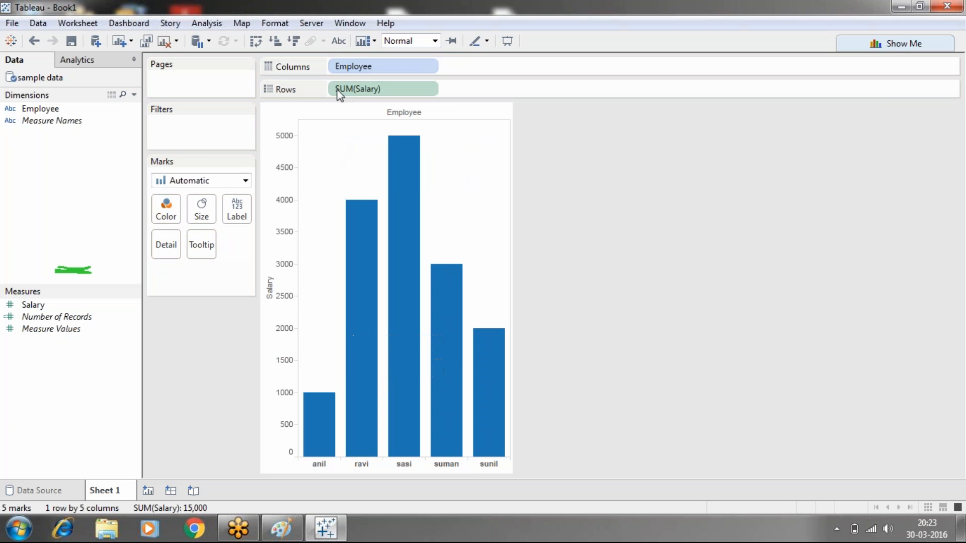
click(339, 40)
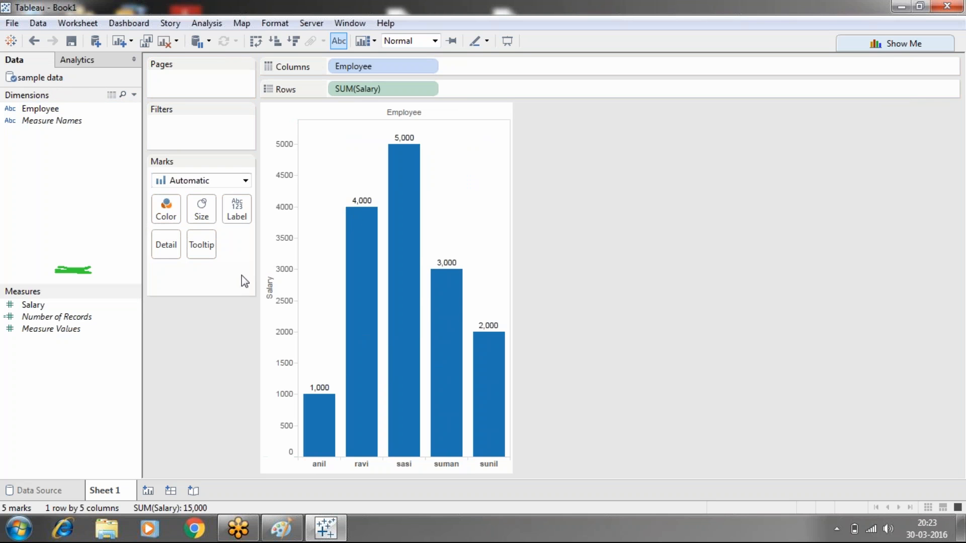
mouse_move(408, 254)
mouse_move(370, 275)
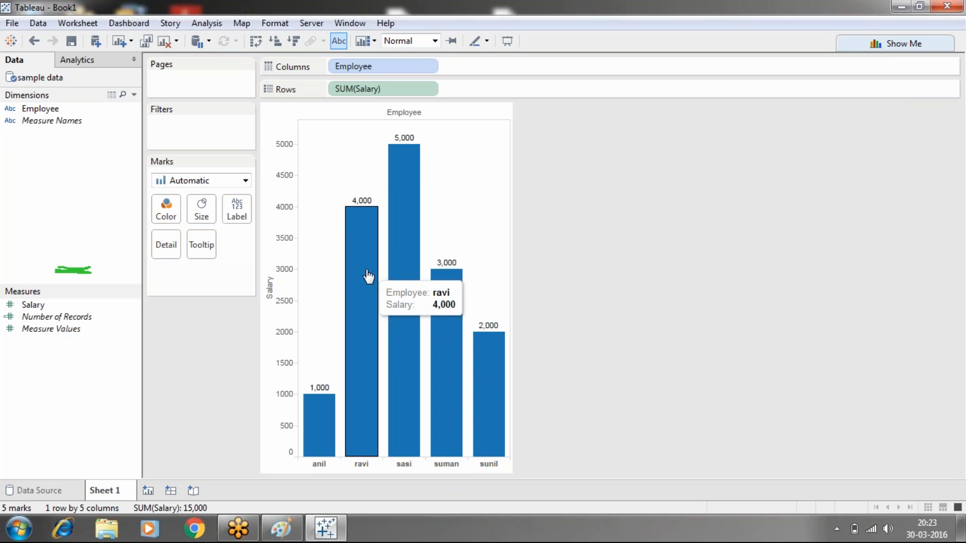
- Open the "sample data" text file from the desktop and append a sixth employee row with salary 6000
click(901, 6)
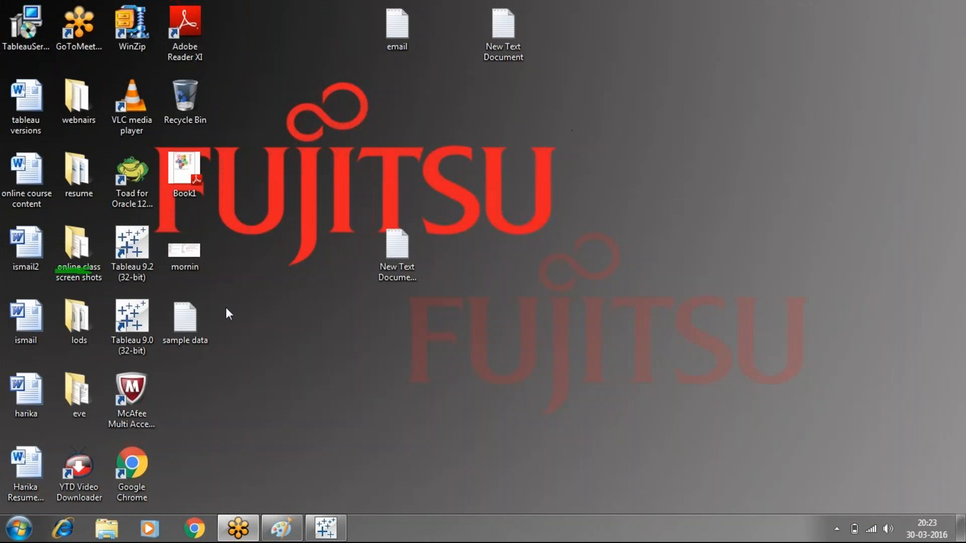
double_click(200, 313)
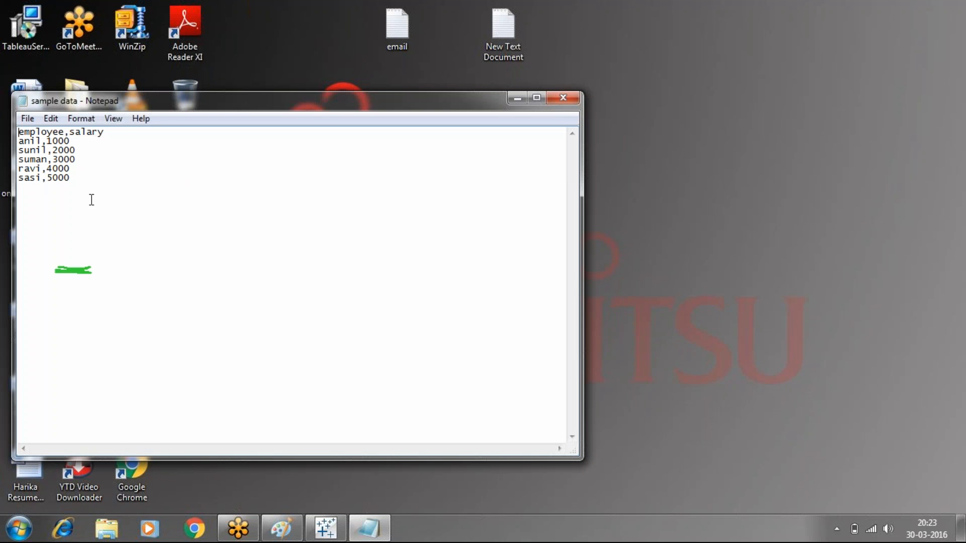
click(78, 179)
key(Return)
text(sudhee)
text(r)
text(,6000 )
text(ganaga)
- Append a seventh employee row with salary 7000, then save and close the text file
key(BackSpace)
key(BackSpace)
key(BackSpace)
text(ga,)
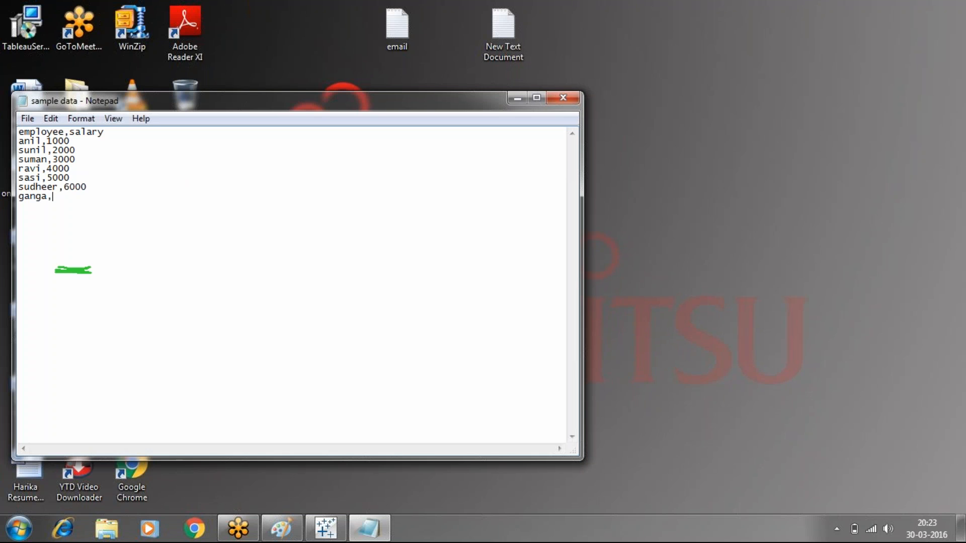
text(7000)
click(562, 97)
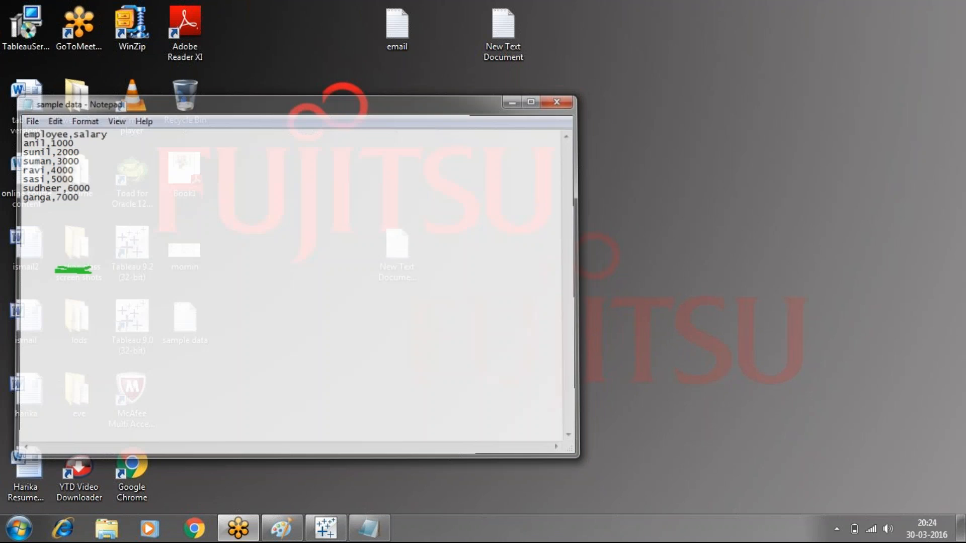
- Switch back to Tableau and refresh the "sample data" source behind the salary chart
click(326, 528)
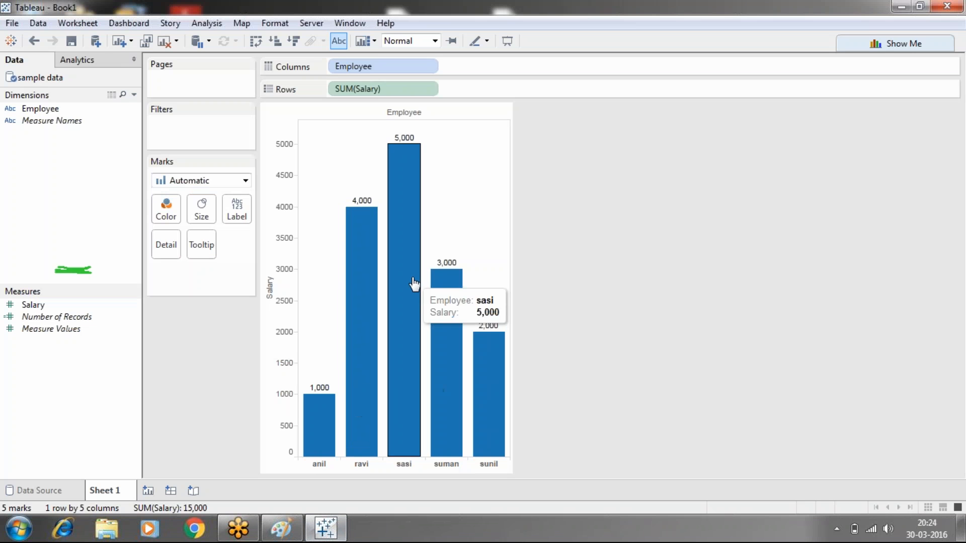
right_click(39, 81)
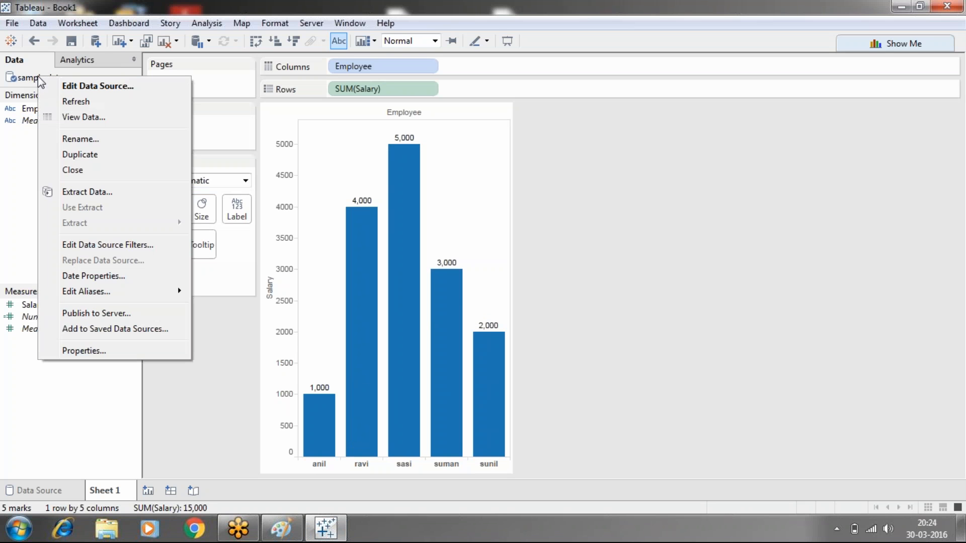
click(71, 101)
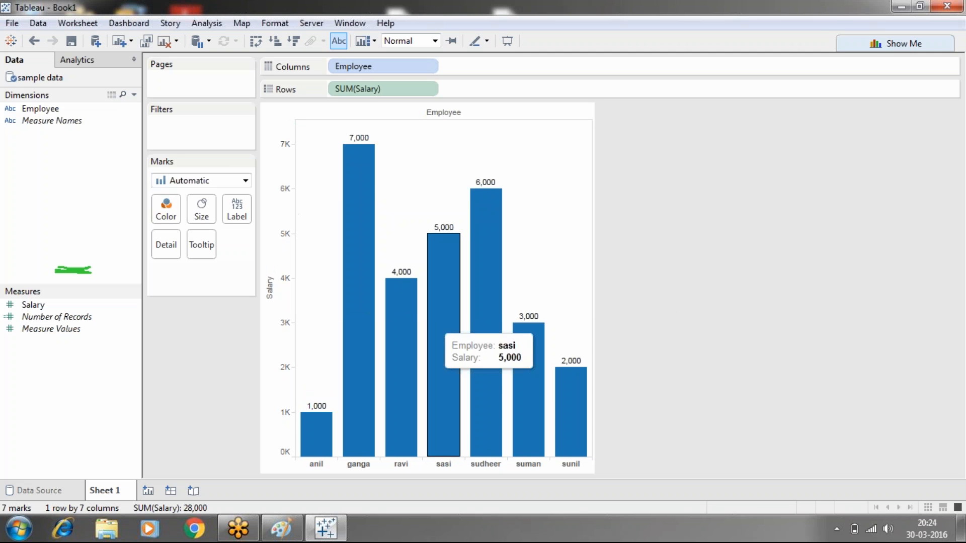
mouse_move(490, 270)
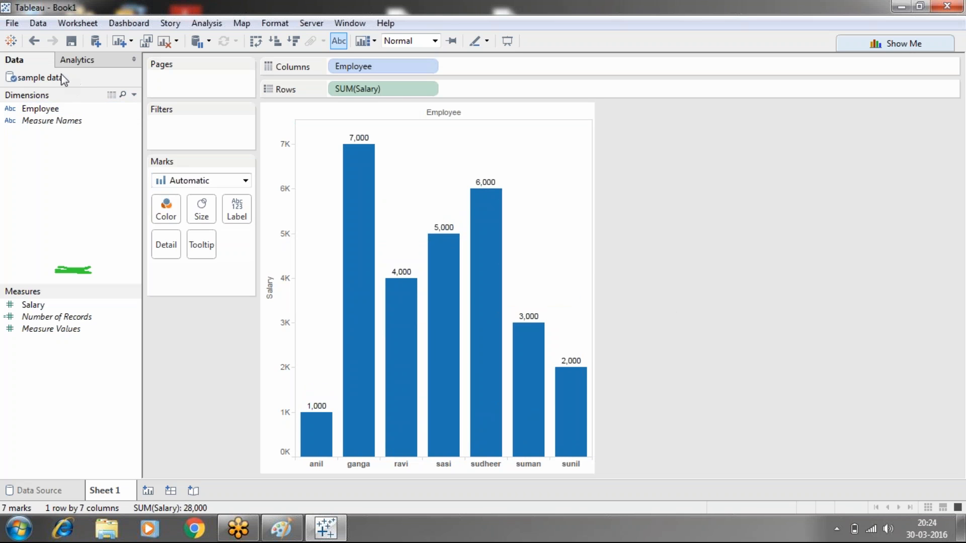
- Add a second data source by connecting to the "sample data" text file on the desktop again
click(38, 23)
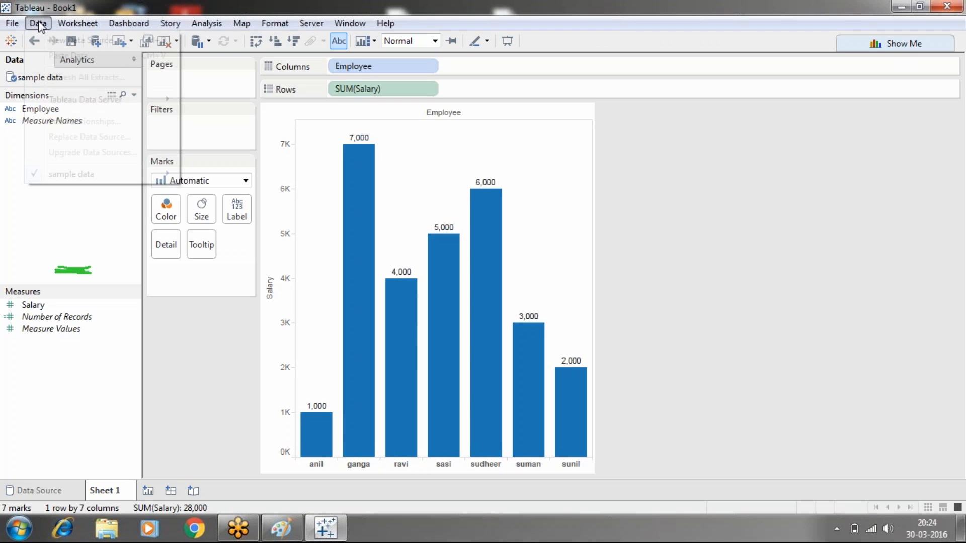
click(57, 45)
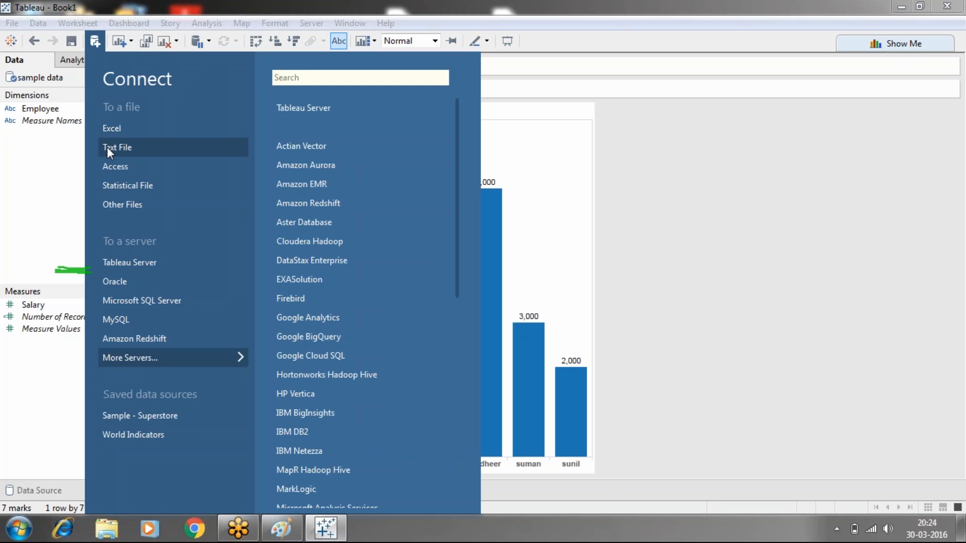
click(108, 147)
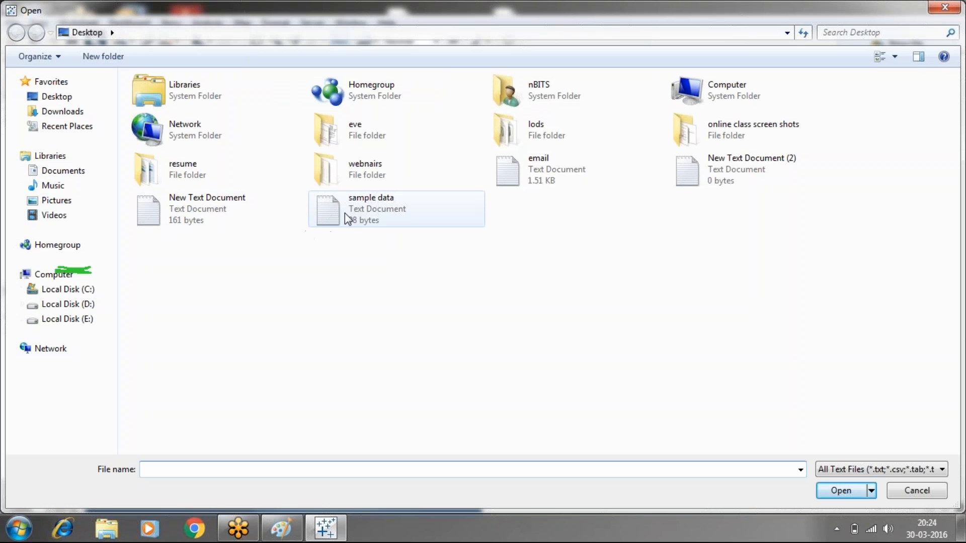
click(345, 213)
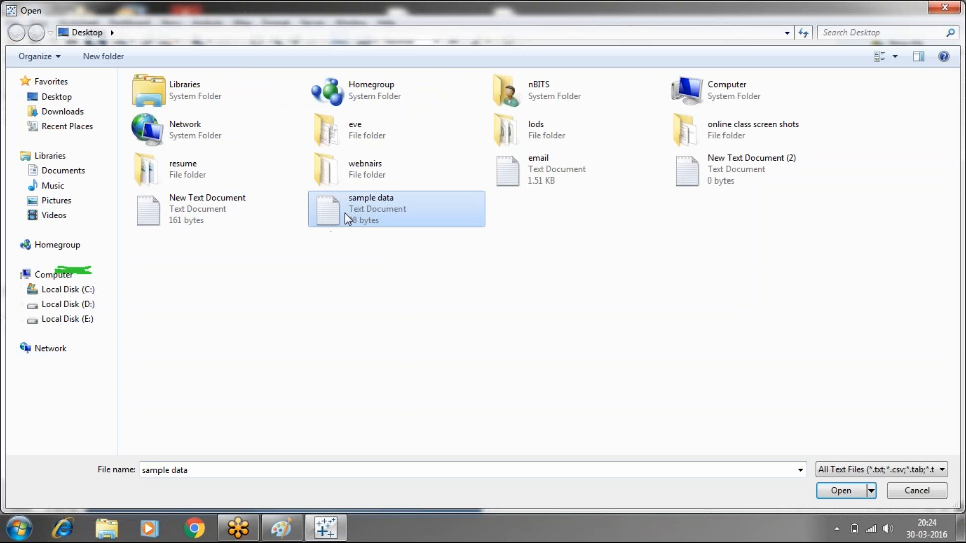
click(841, 493)
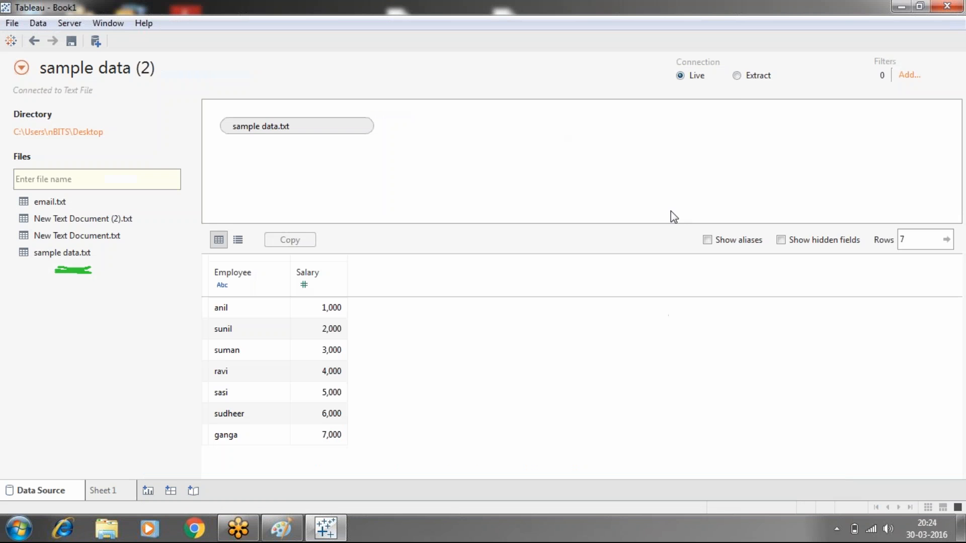
- Switch the new data source's connection from Live to Extract and open the extract settings
click(738, 76)
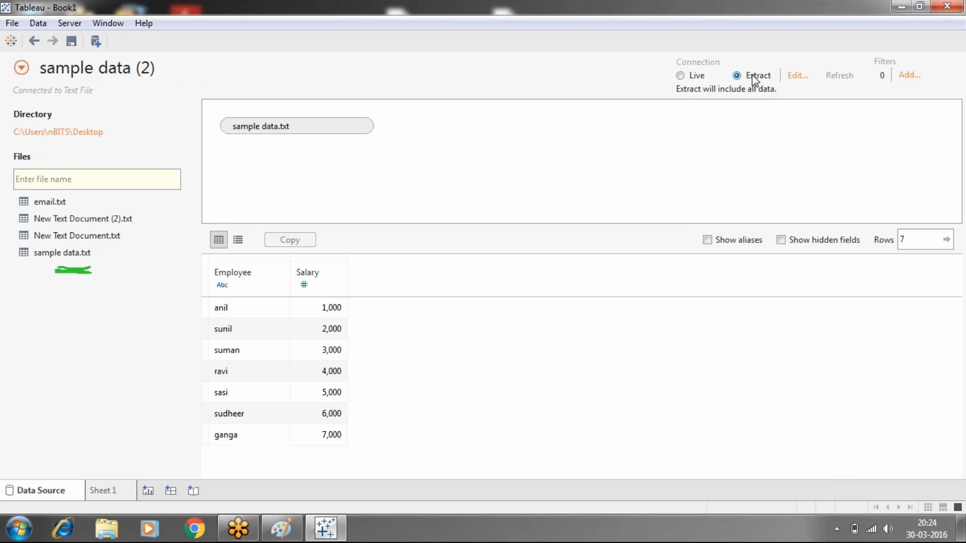
click(798, 76)
mouse_move(118, 492)
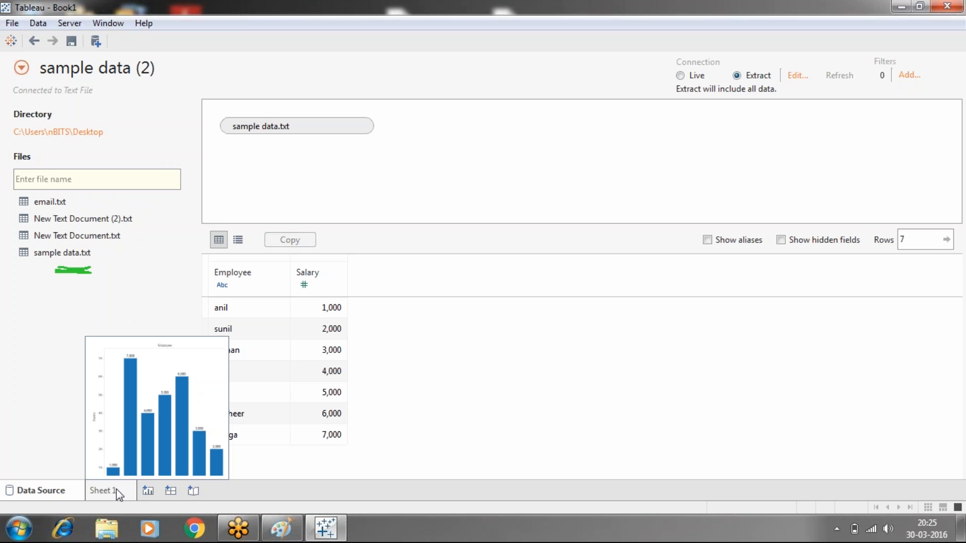
- Leave the data source view for Sheet 1 and save the extract to the desktop as "sample data (2)"
click(116, 489)
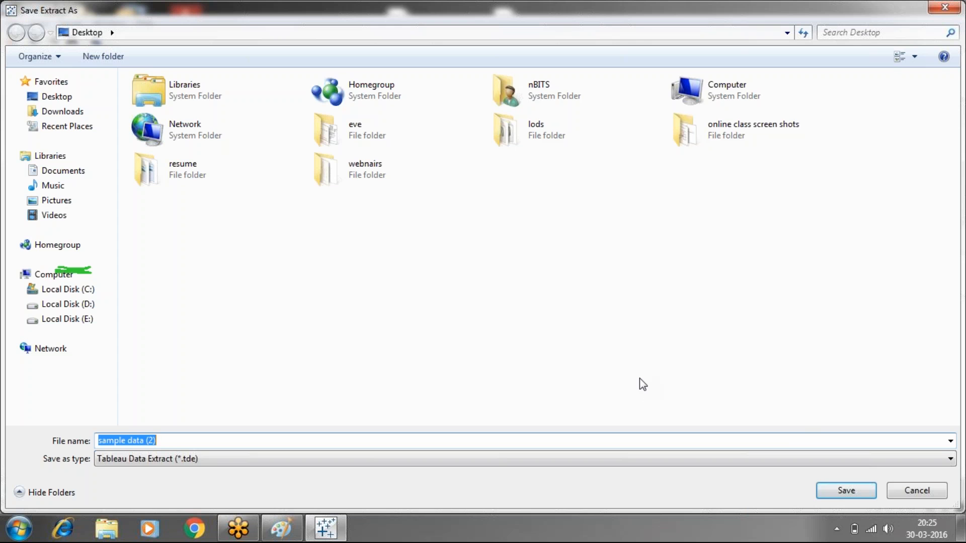
click(845, 491)
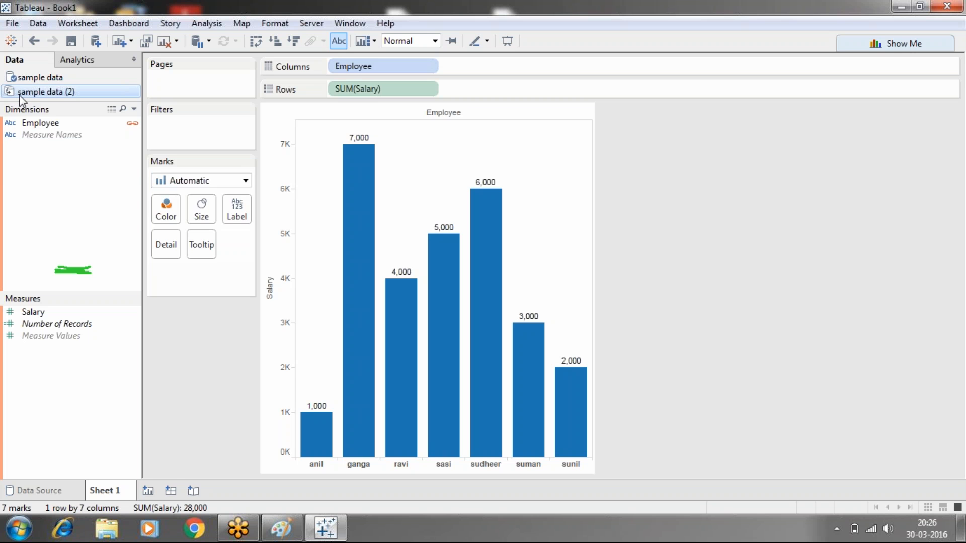
- Create a new worksheet charting the sum of Salary by Employee from "sample data (2)", with mark labels shown
click(148, 490)
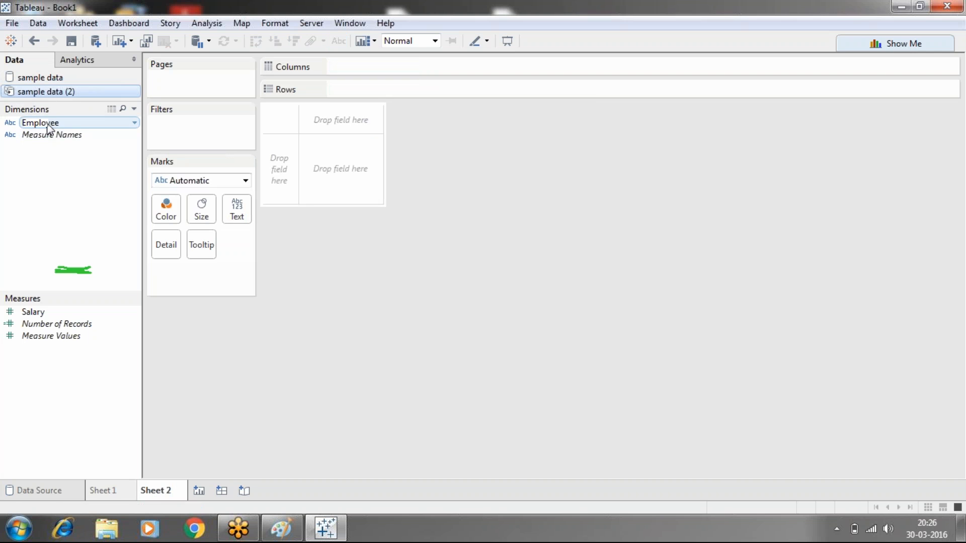
drag(50, 123, 358, 69)
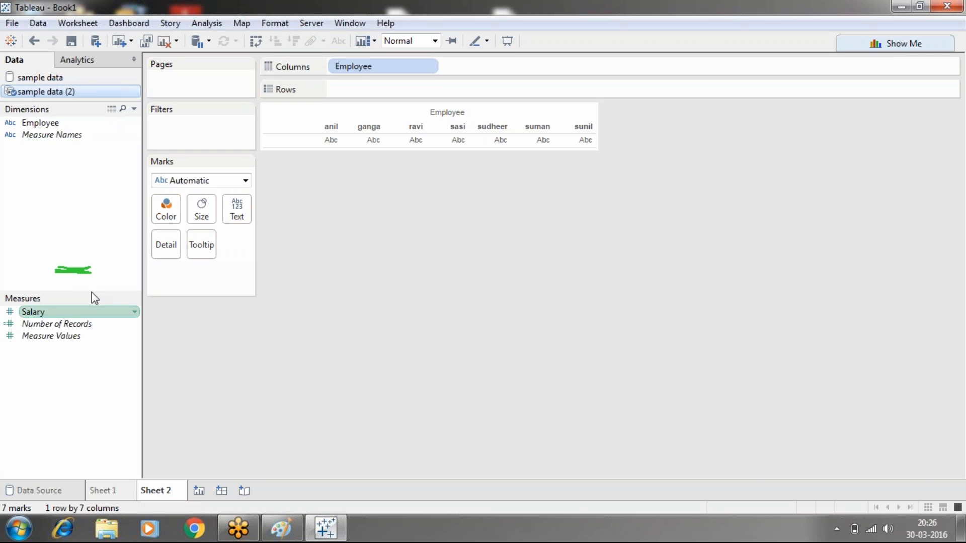
drag(92, 309, 378, 98)
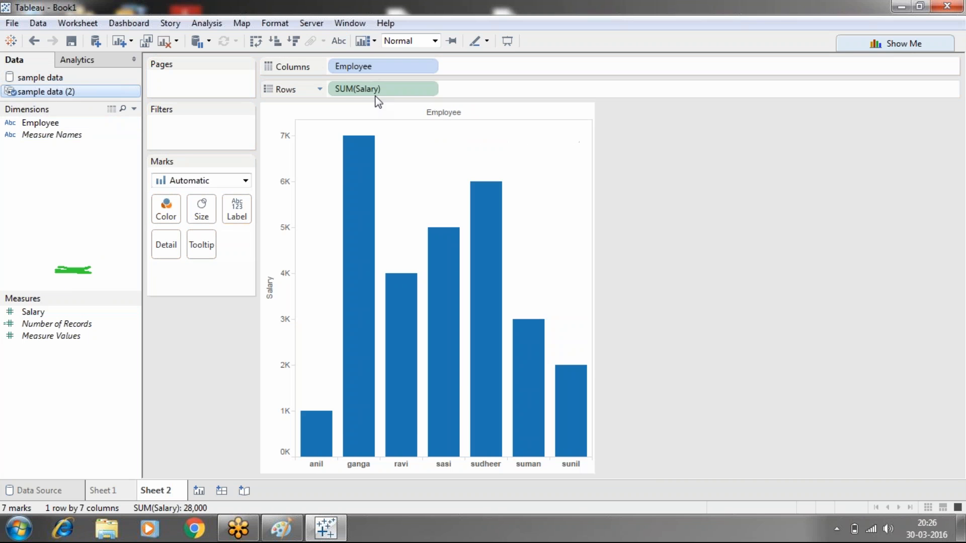
click(338, 41)
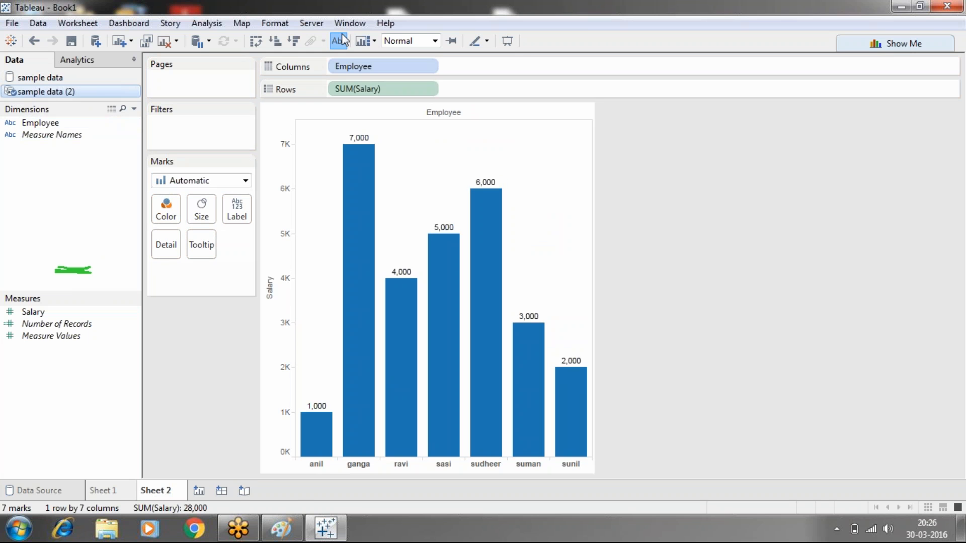
- Open the "sample data" text file on the desktop, append two employee rows with salaries 8000 and 5000, and save and close it
click(901, 6)
click(333, 254)
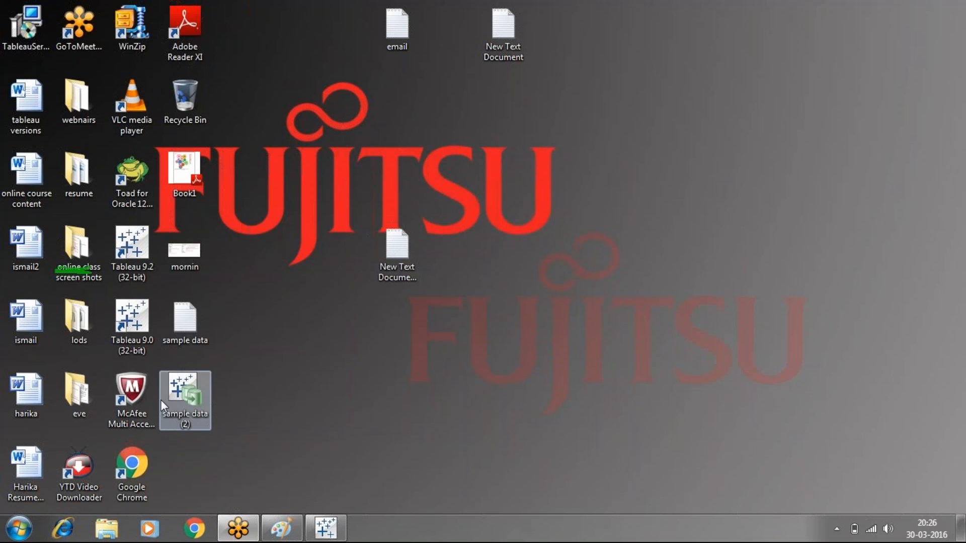
double_click(174, 342)
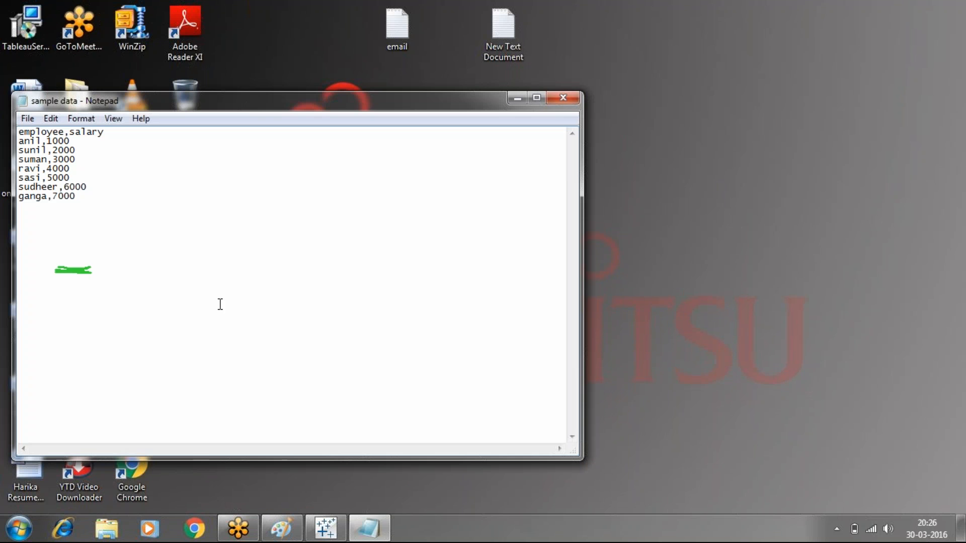
click(84, 197)
key(Return)
text(surendra)
text(,8)
text(000 )
text(surekha)
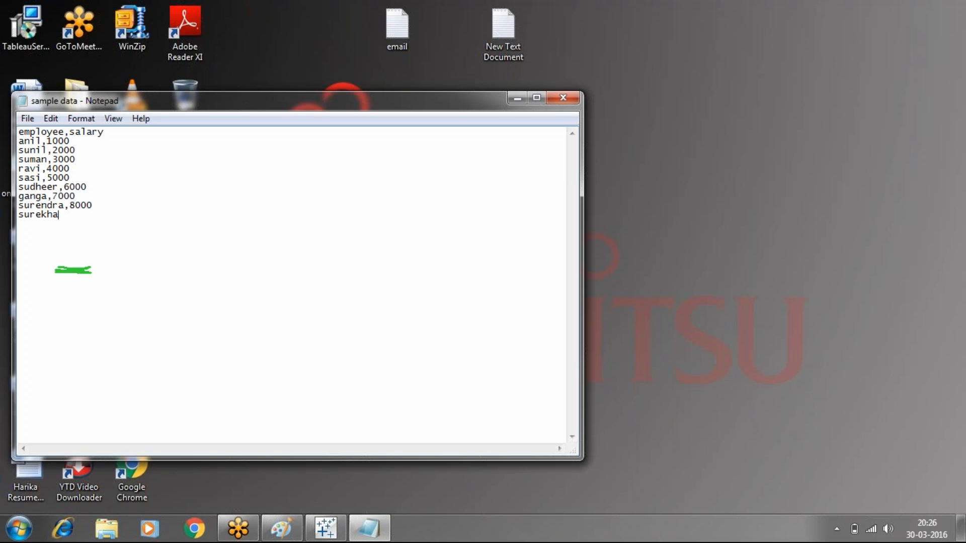
text(,5000)
click(562, 97)
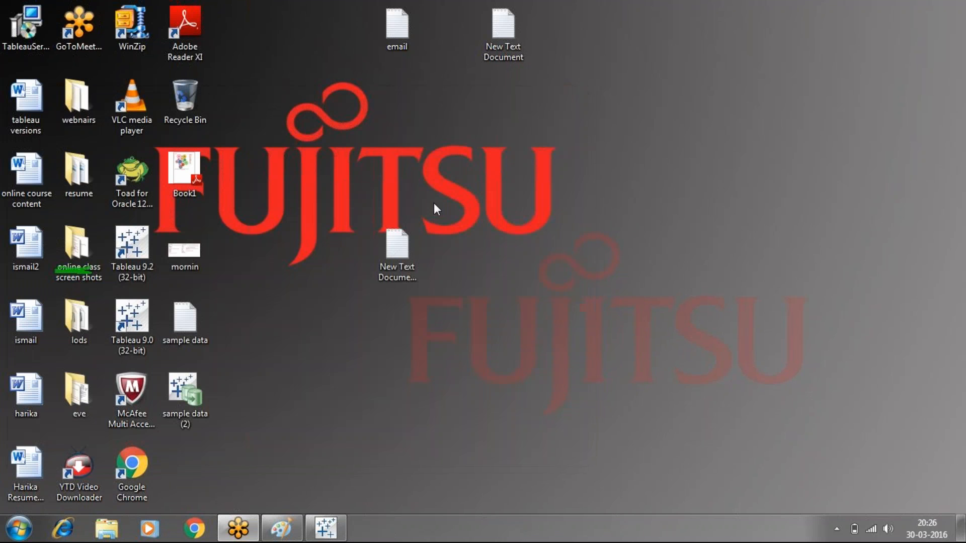
- Switch back to Tableau and run the ordinary data source refresh on "sample data (2)"
click(325, 528)
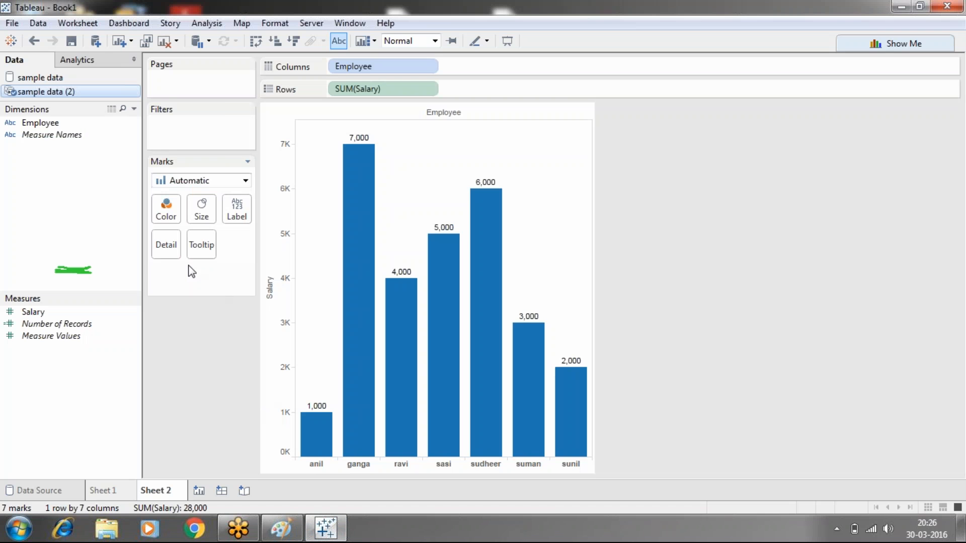
right_click(70, 94)
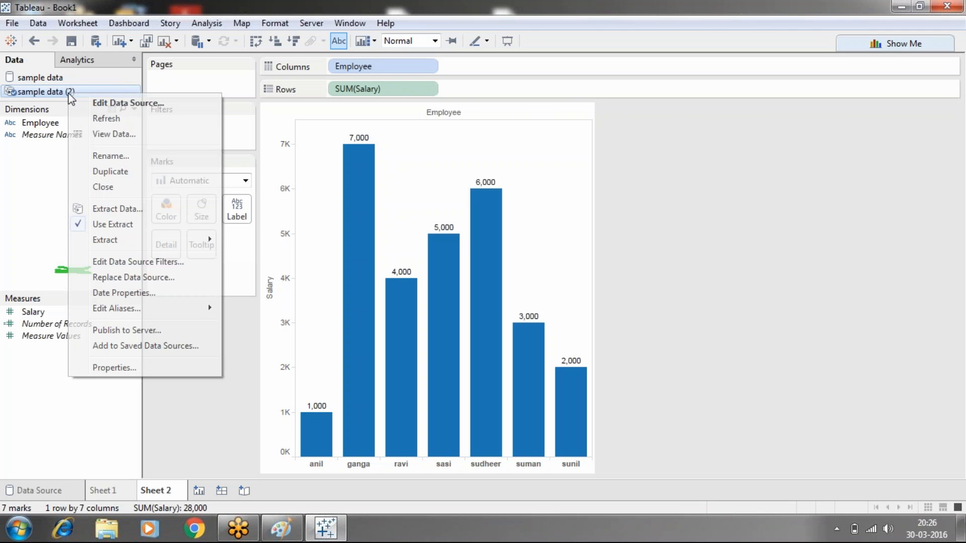
click(98, 119)
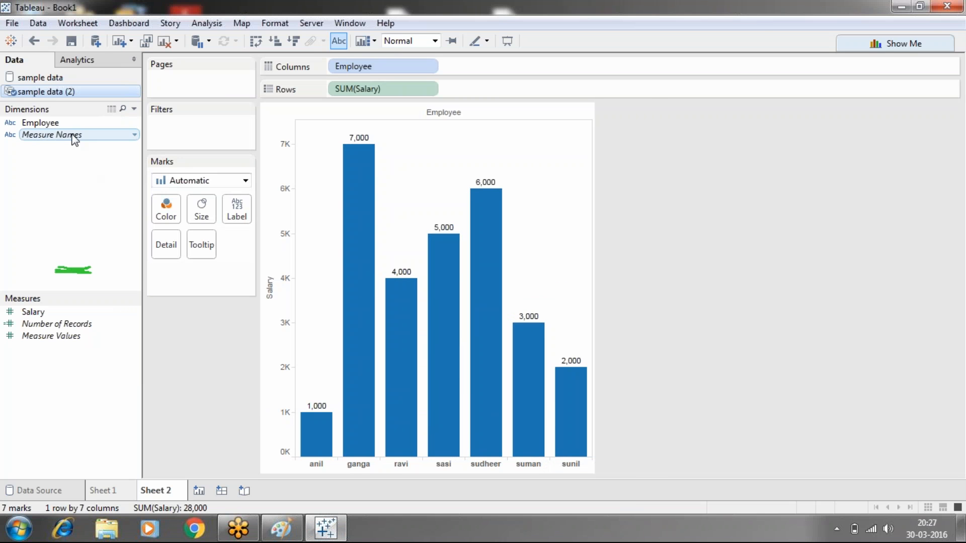
- Refresh the extract behind "sample data (2)", agreeing to replace its contents
right_click(63, 96)
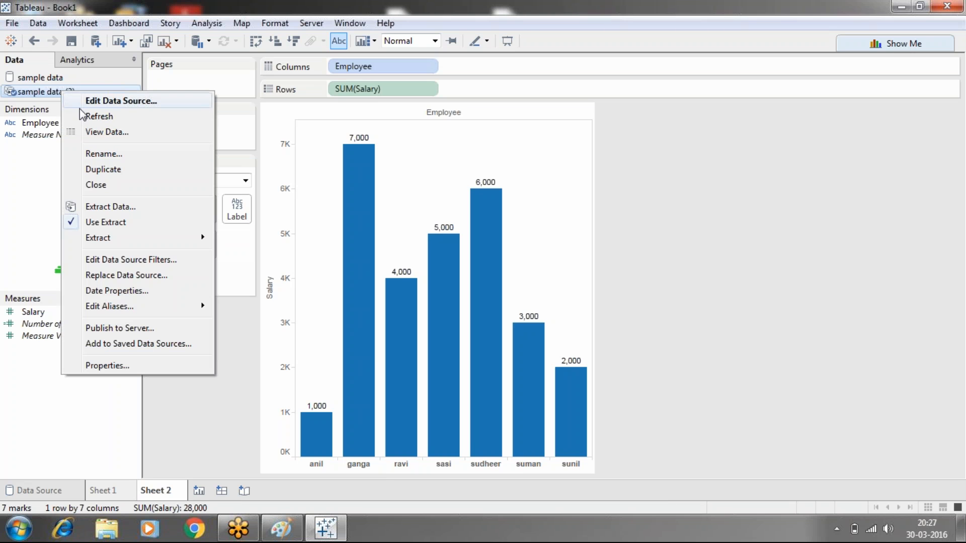
mouse_move(118, 238)
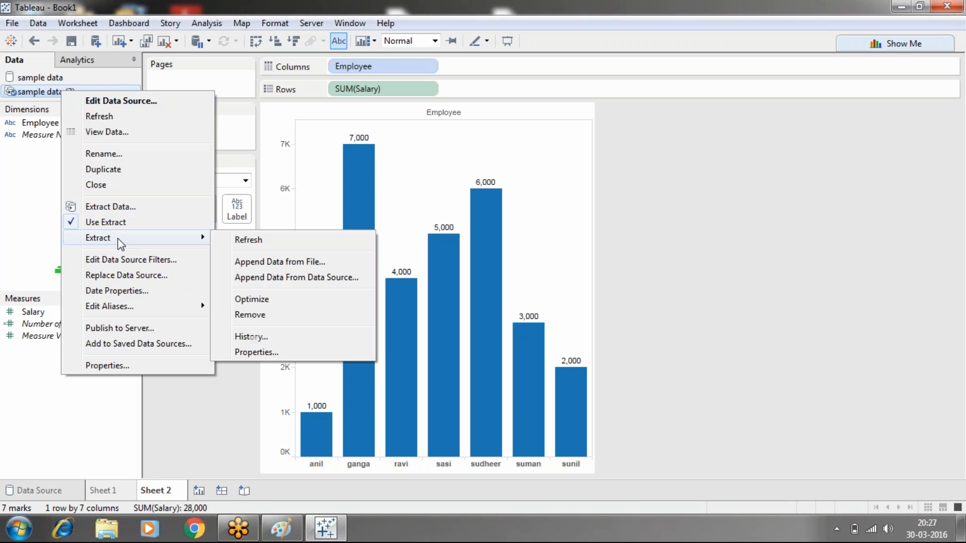
click(248, 242)
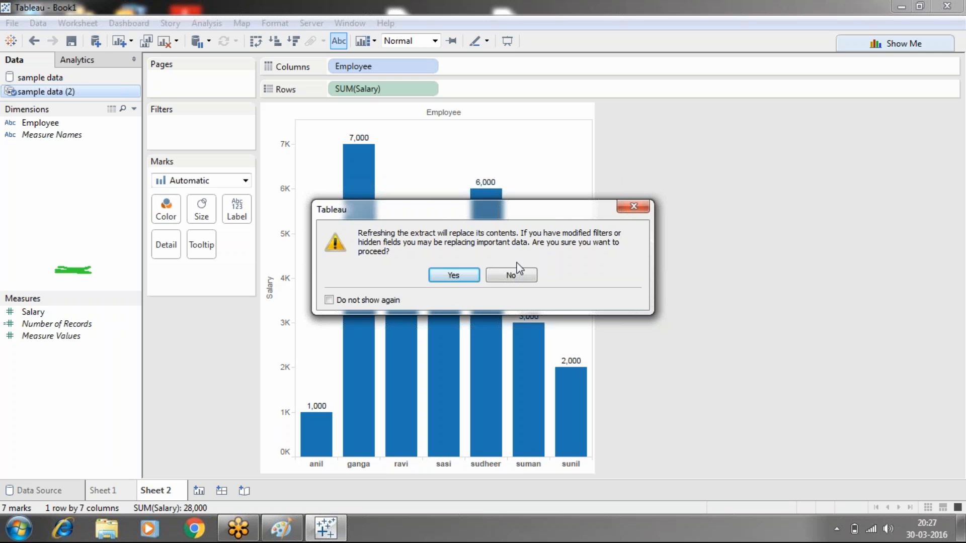
click(455, 275)
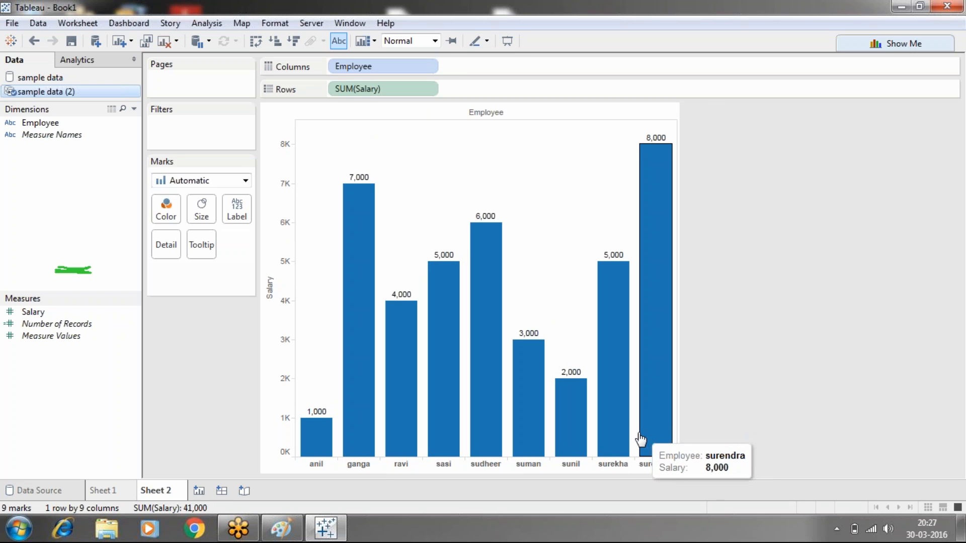
mouse_move(624, 436)
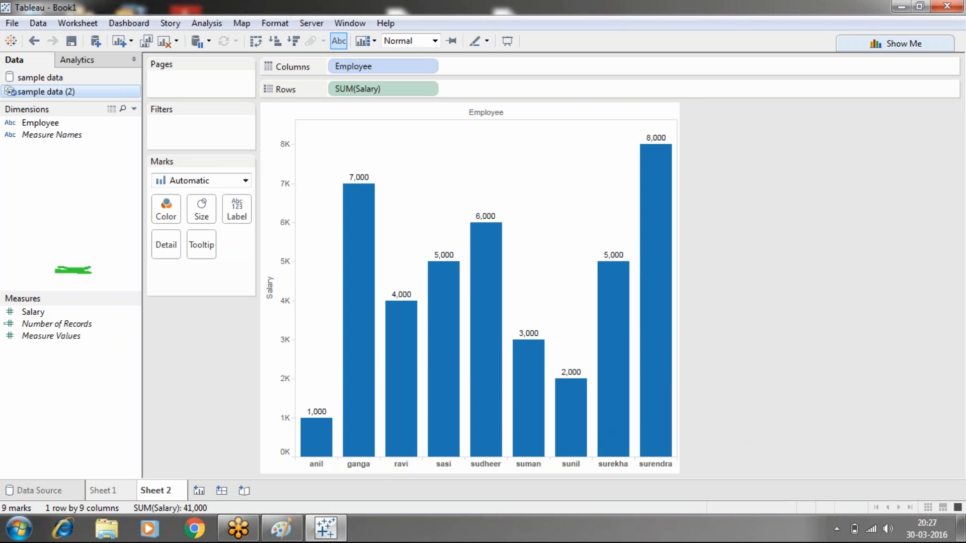
- Add a third data source by connecting to the "sample data" text file on the desktop
click(38, 23)
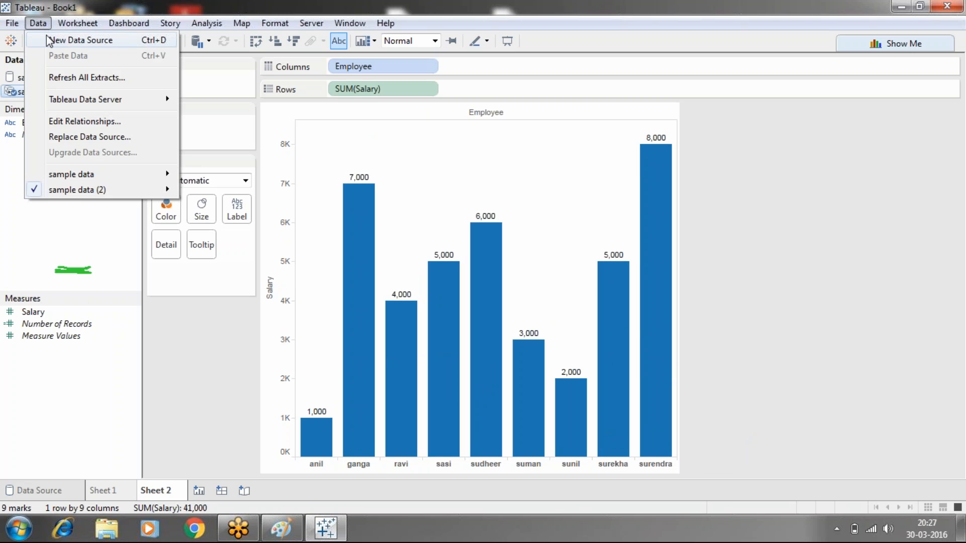
click(48, 40)
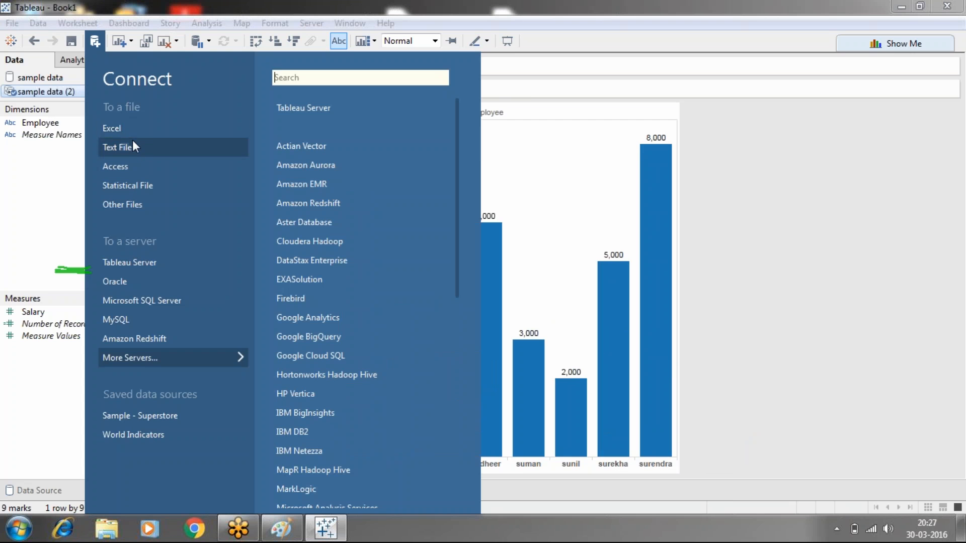
click(137, 147)
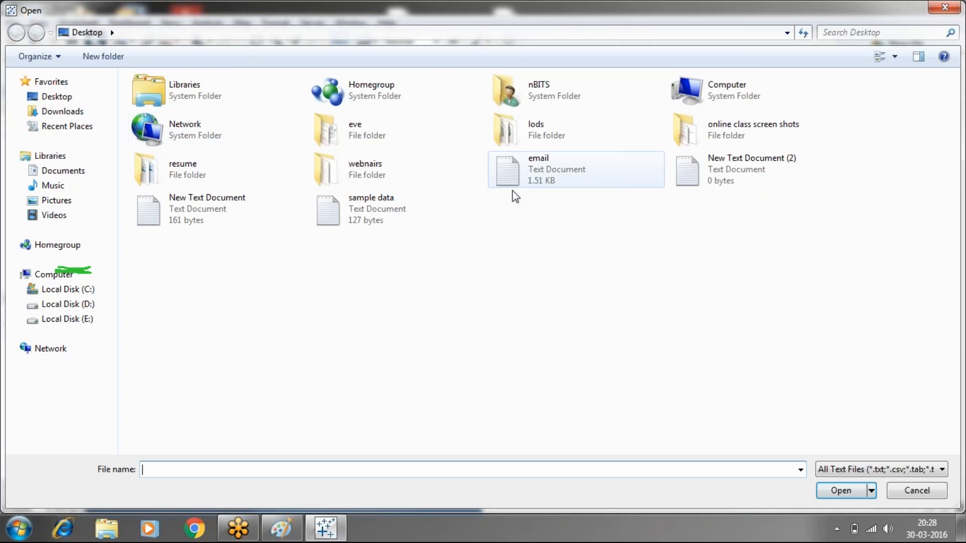
click(363, 197)
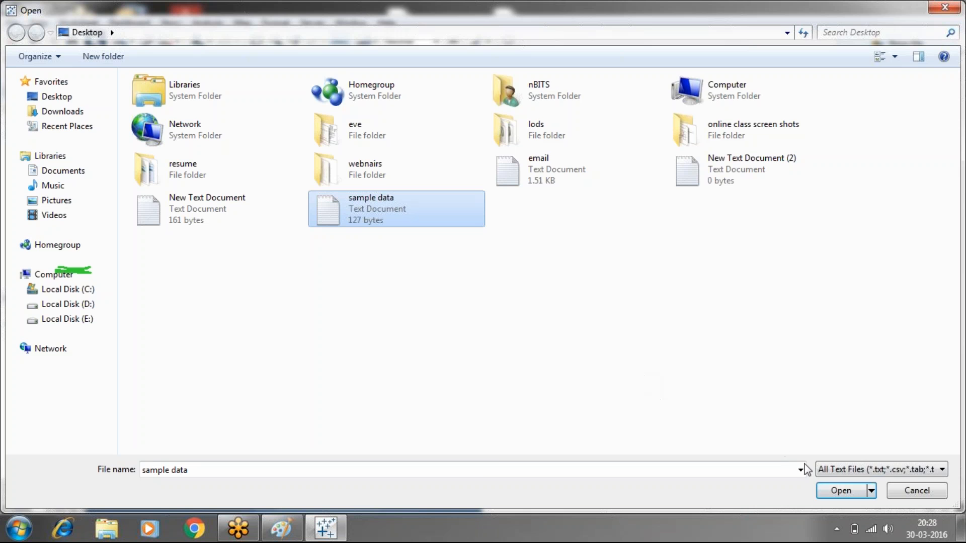
click(841, 492)
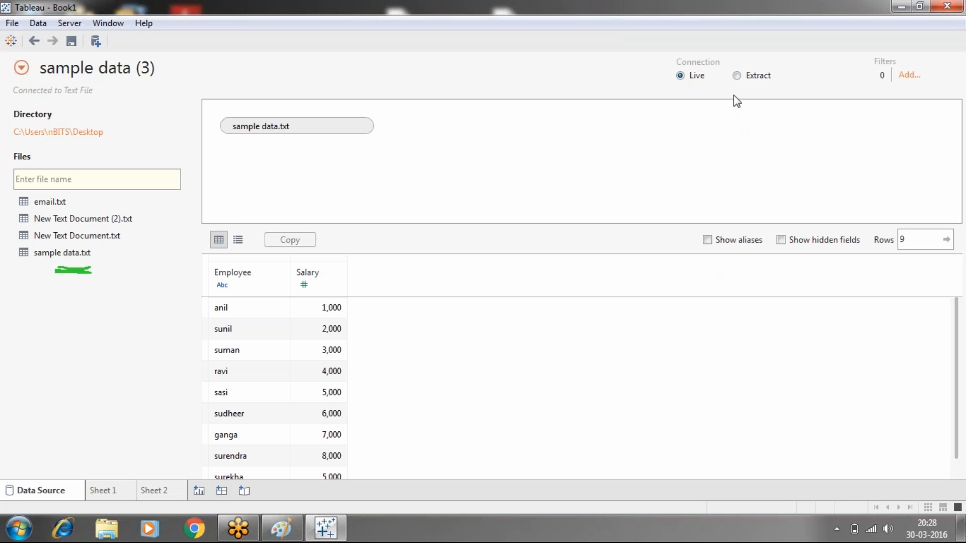
- Switch the "sample data (3)" connection to Extract and add an Employee filter keeping only the first three listed employees
click(737, 76)
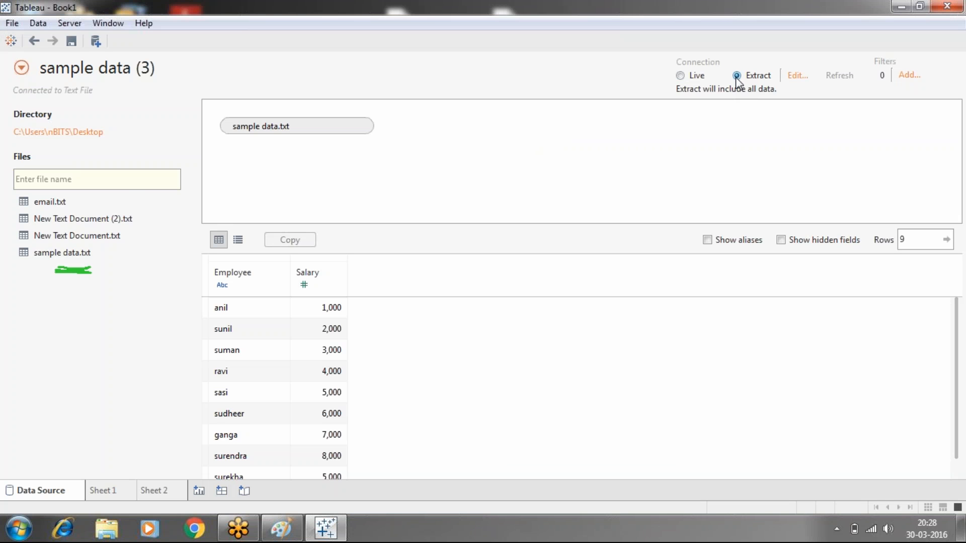
click(796, 76)
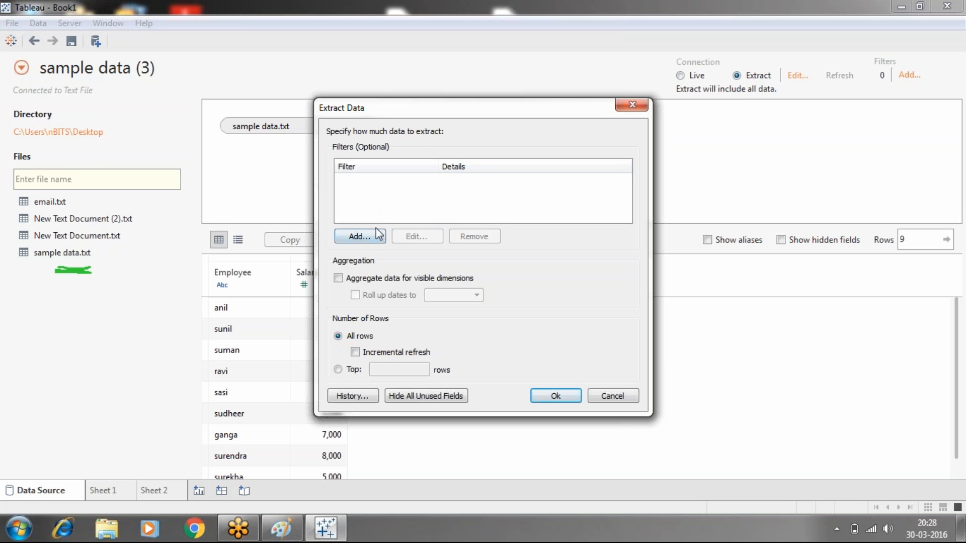
click(357, 231)
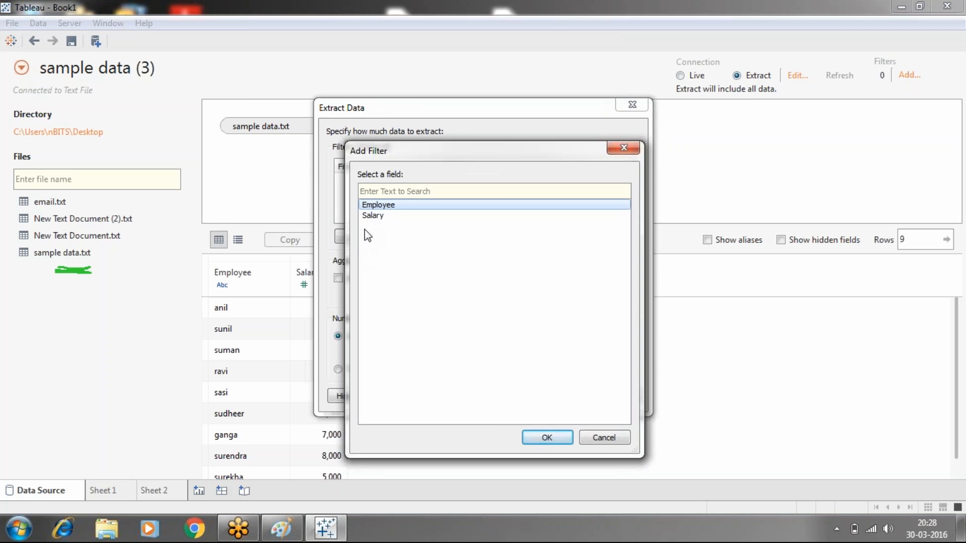
click(548, 438)
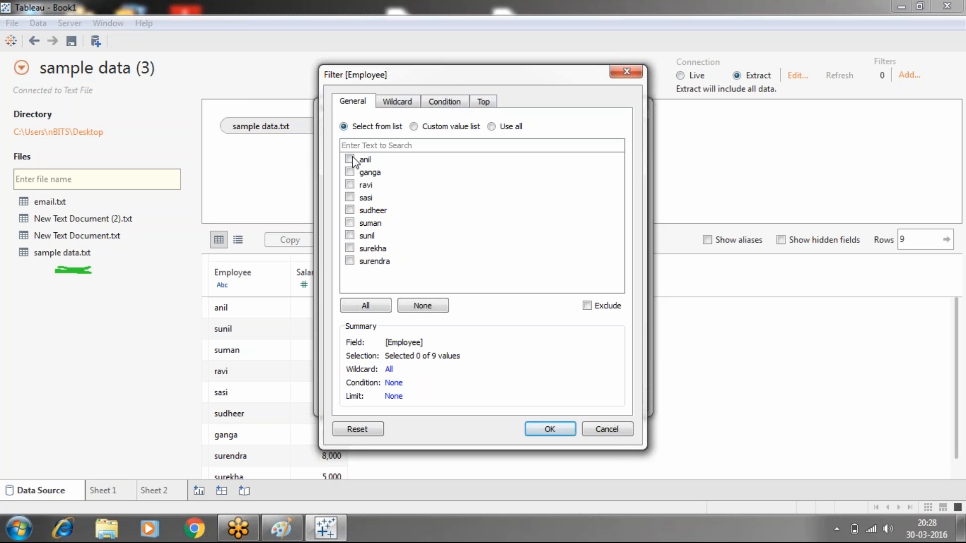
click(350, 159)
click(549, 429)
click(556, 395)
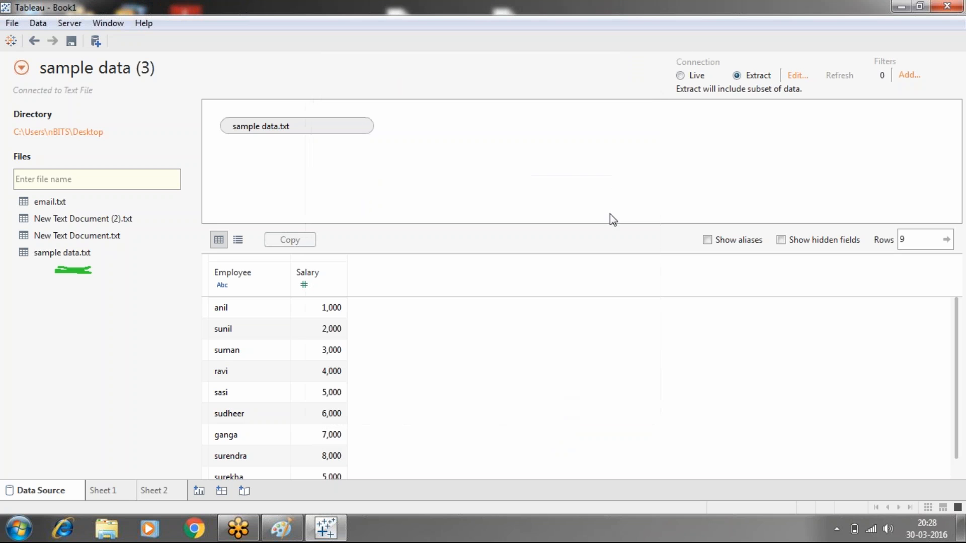
- Leave the data source view for Sheet 2 and save the filtered extract to the desktop as "sample data (3)"
click(163, 491)
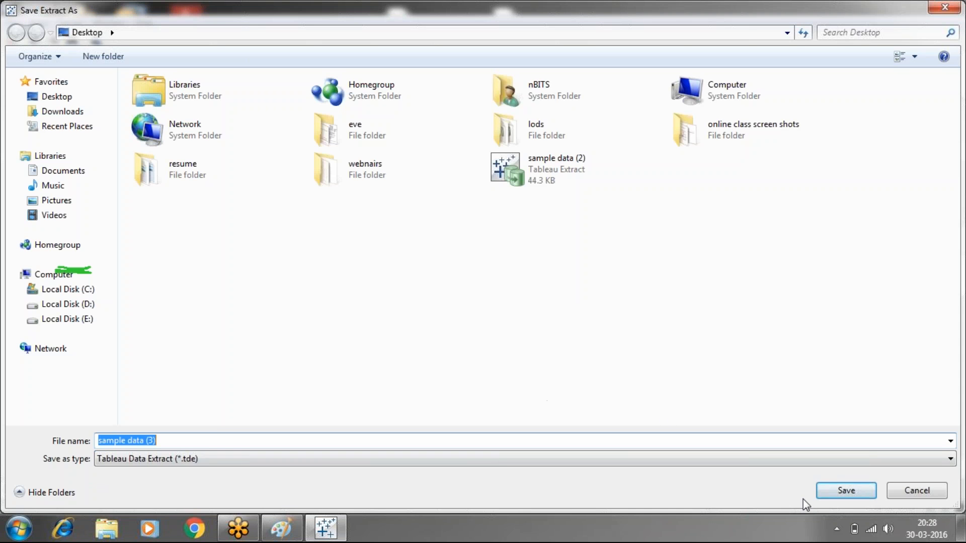
click(846, 490)
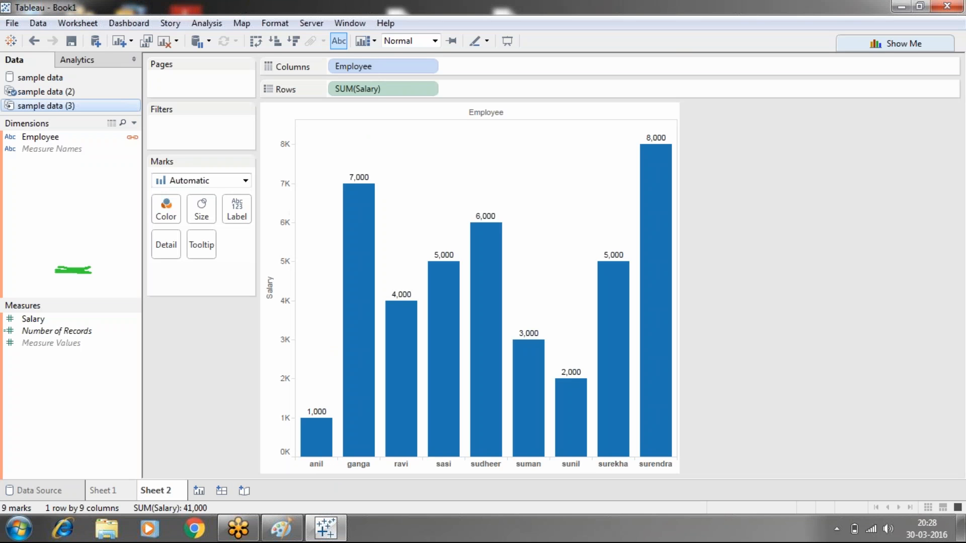
- Create another worksheet charting the sum of Salary by Employee from "sample data (3)", with mark labels shown
click(199, 491)
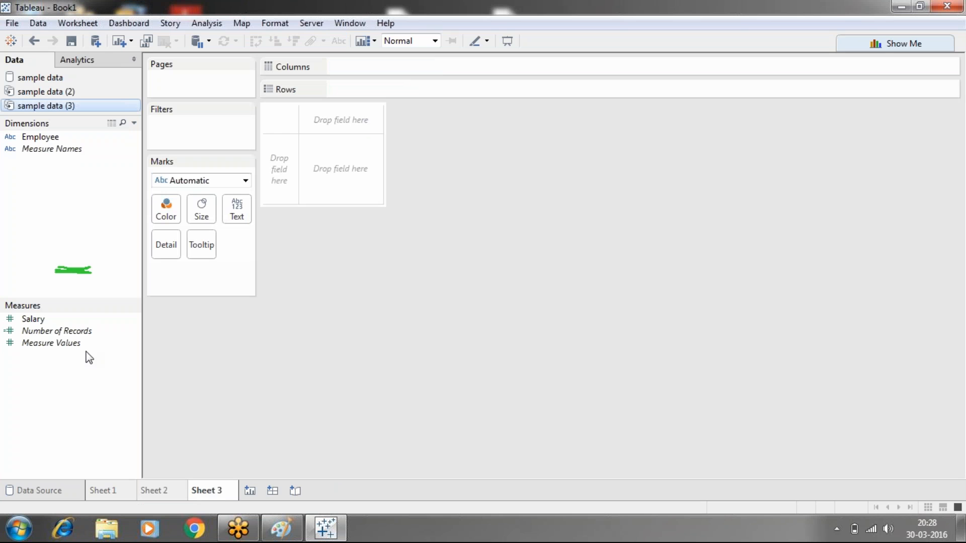
drag(43, 138, 357, 67)
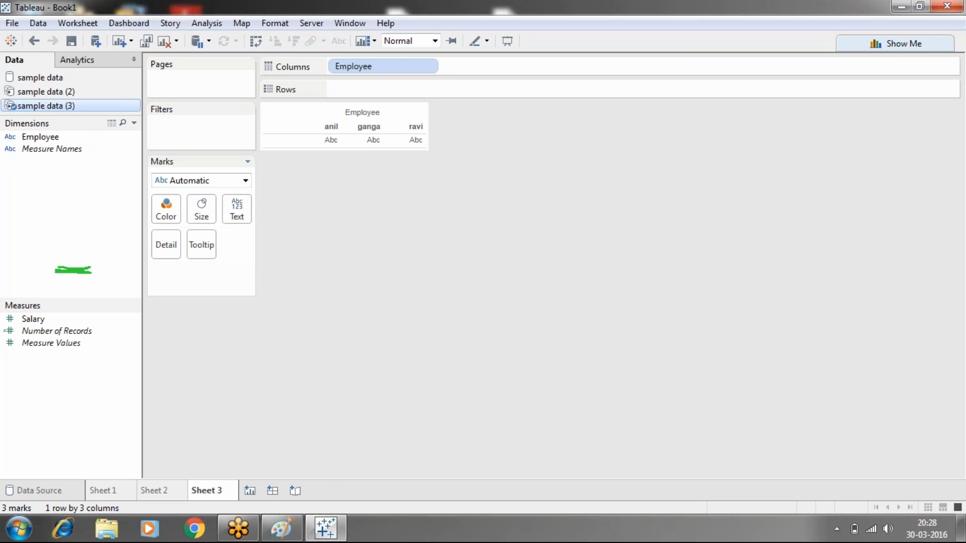
drag(39, 317, 357, 89)
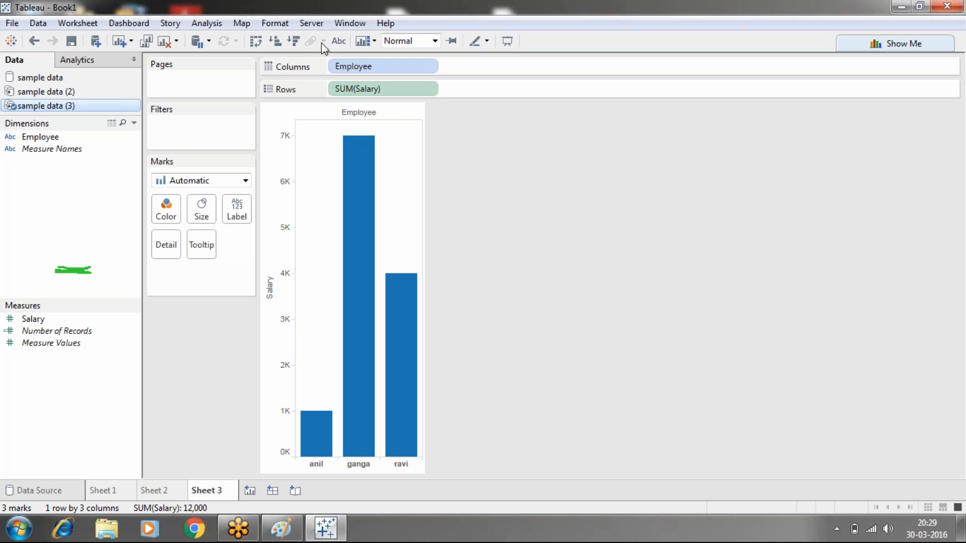
click(336, 42)
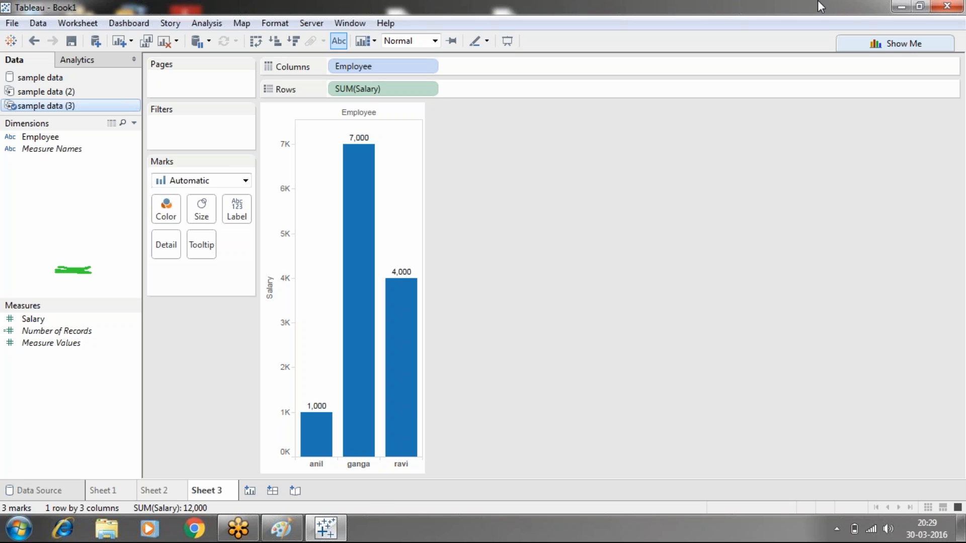
- Review the data connection notes in Paint and return to Tableau
click(905, 7)
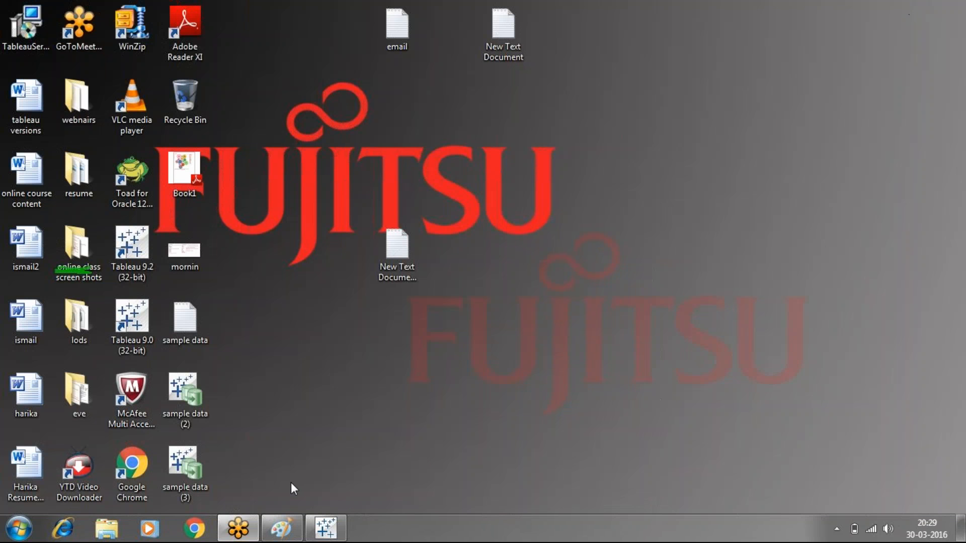
click(287, 534)
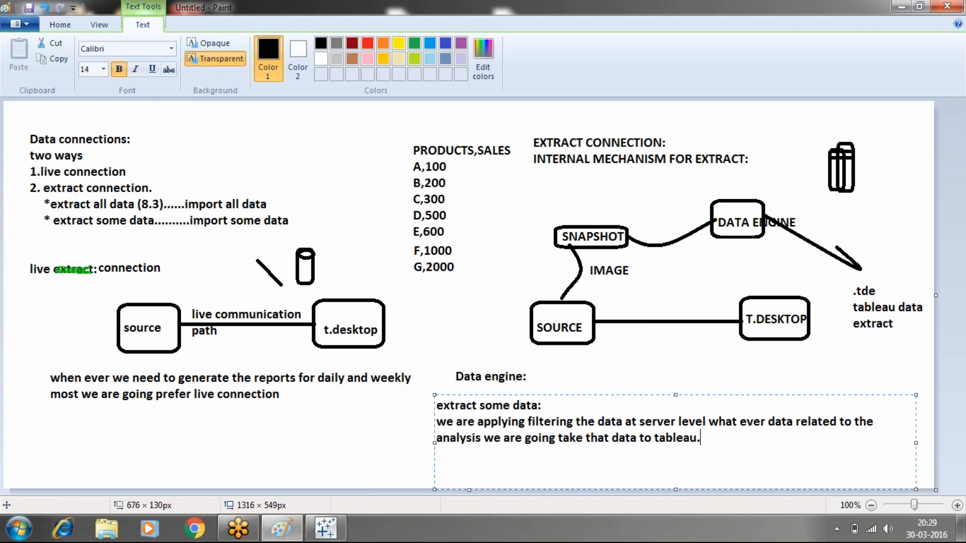
click(344, 538)
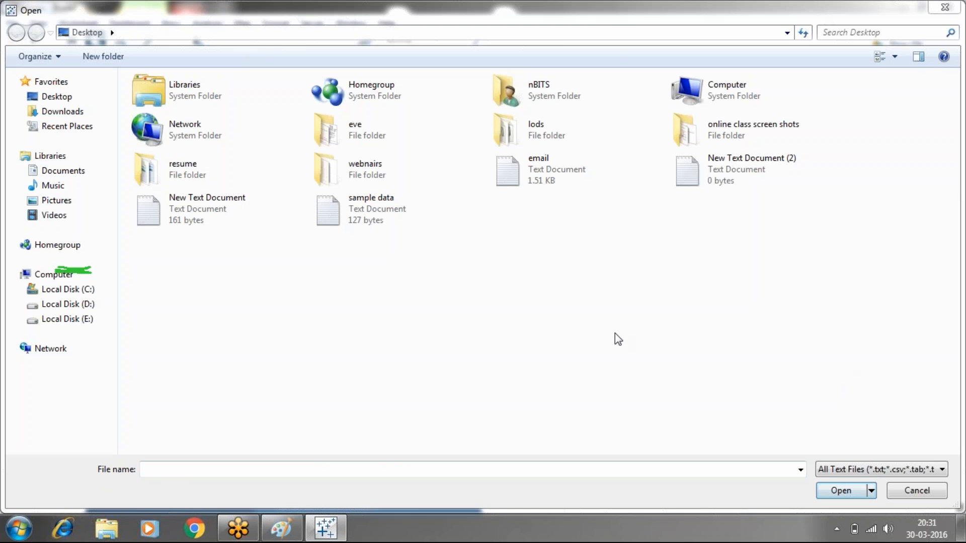
- Connect live to the "sample data" text file on the desktop and chart the sum of Salary by Employee on Sheet 4
click(367, 216)
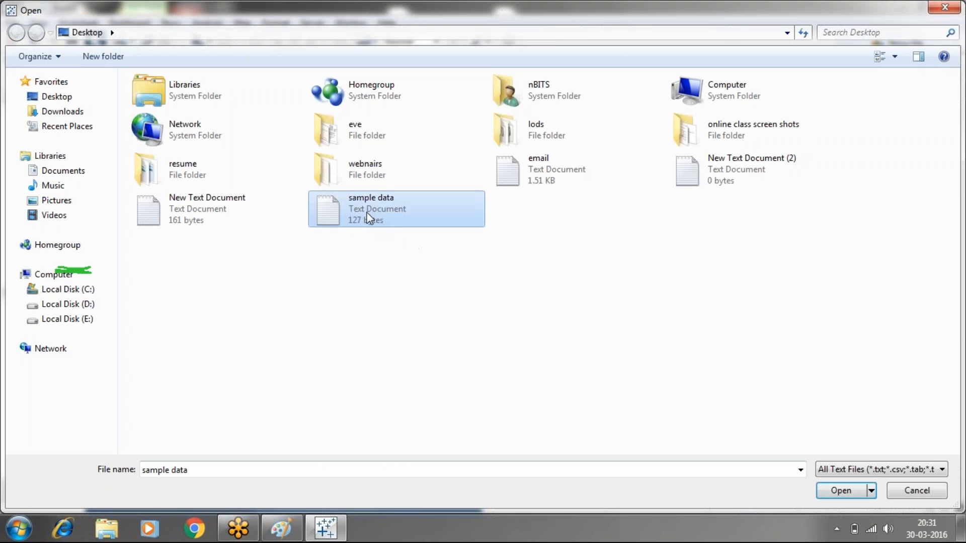
click(839, 492)
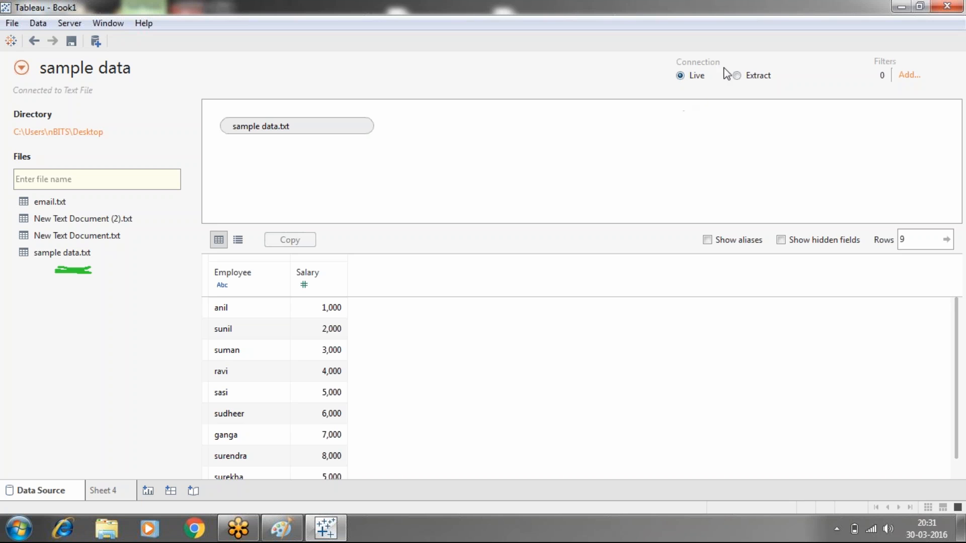
click(118, 485)
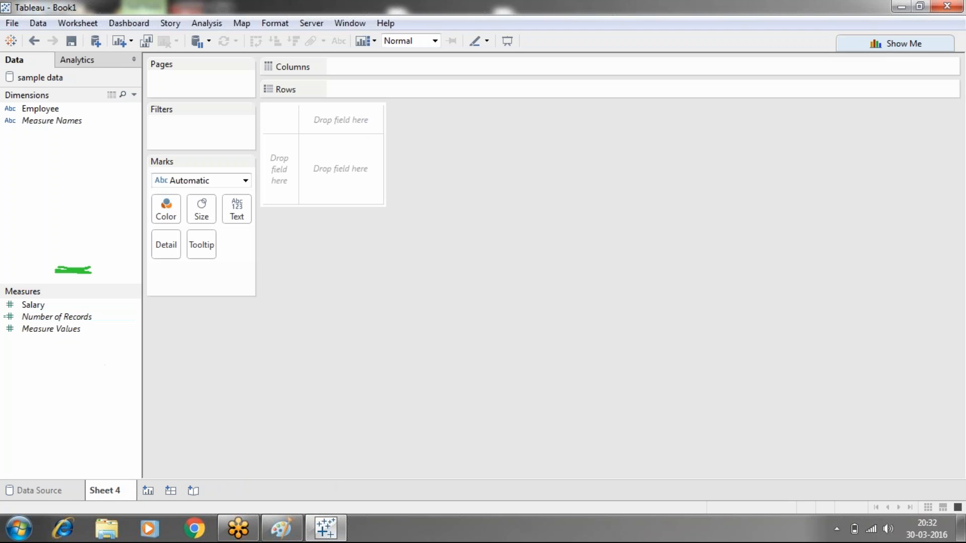
drag(45, 114, 382, 65)
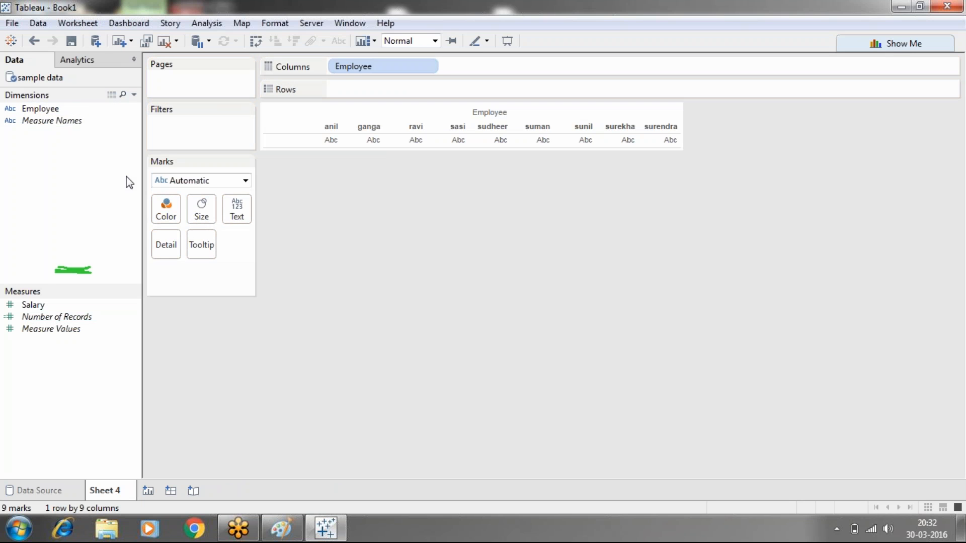
mouse_move(25, 309)
mouse_down()
mouse_move(302, 133)
mouse_move(341, 85)
mouse_up()
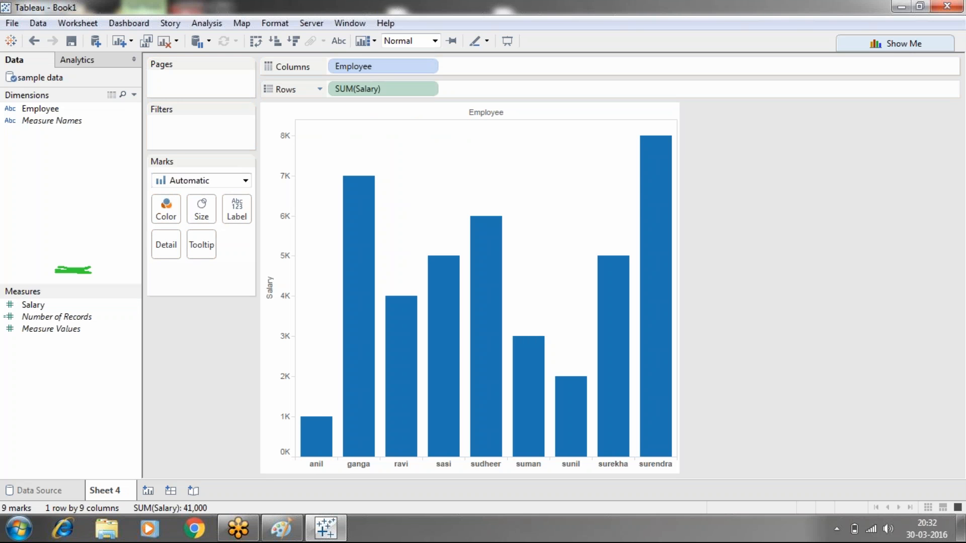
- Open the "sample data" text file from the desktop in Notepad, delete its last two employee rows and close it
click(903, 8)
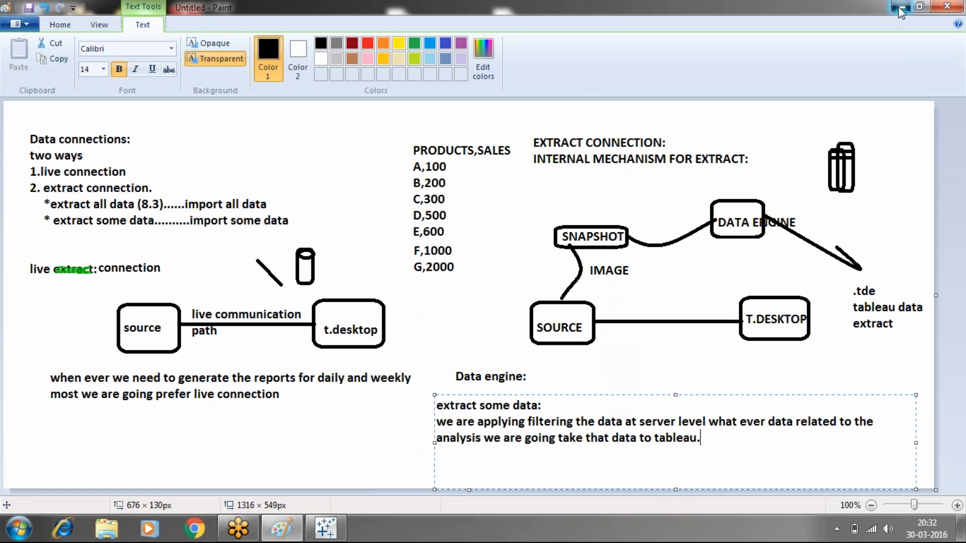
click(901, 8)
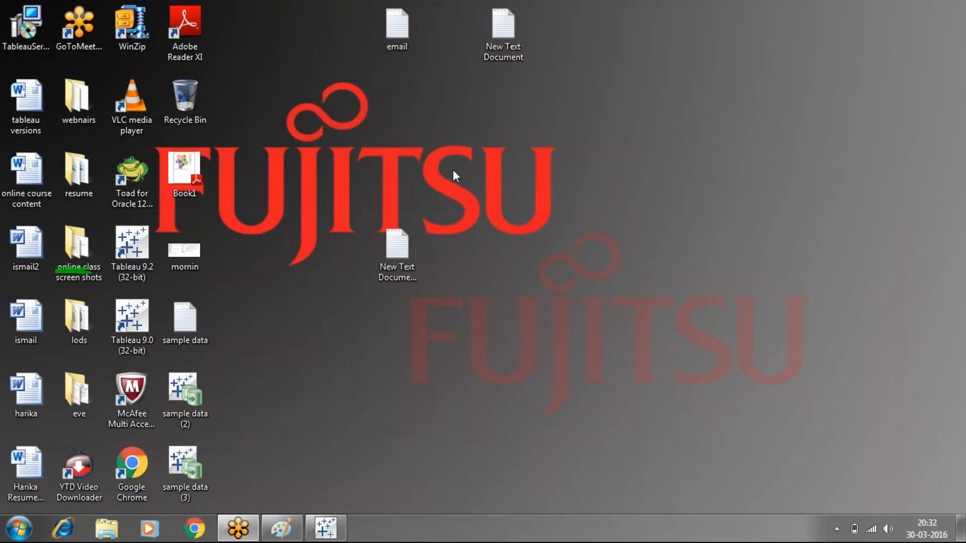
double_click(189, 322)
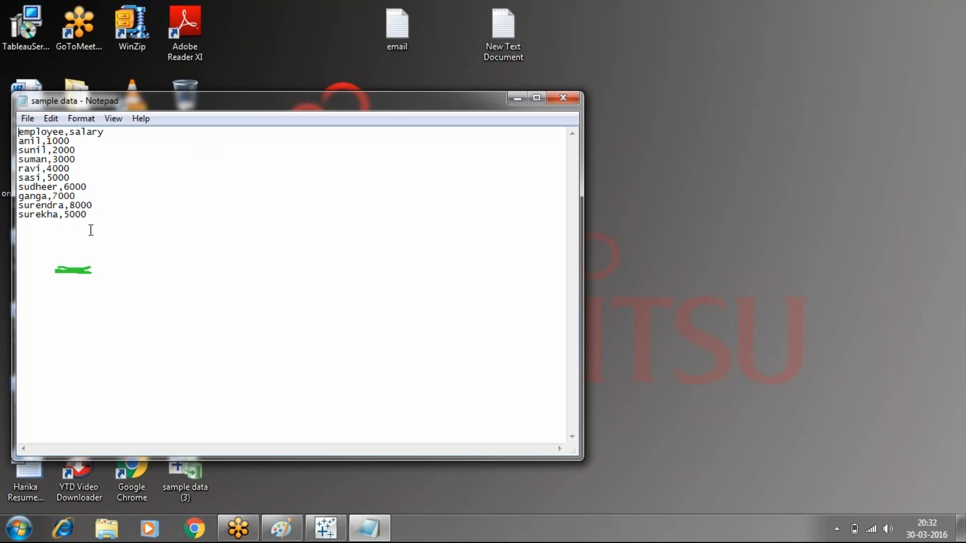
drag(92, 216, 16, 209)
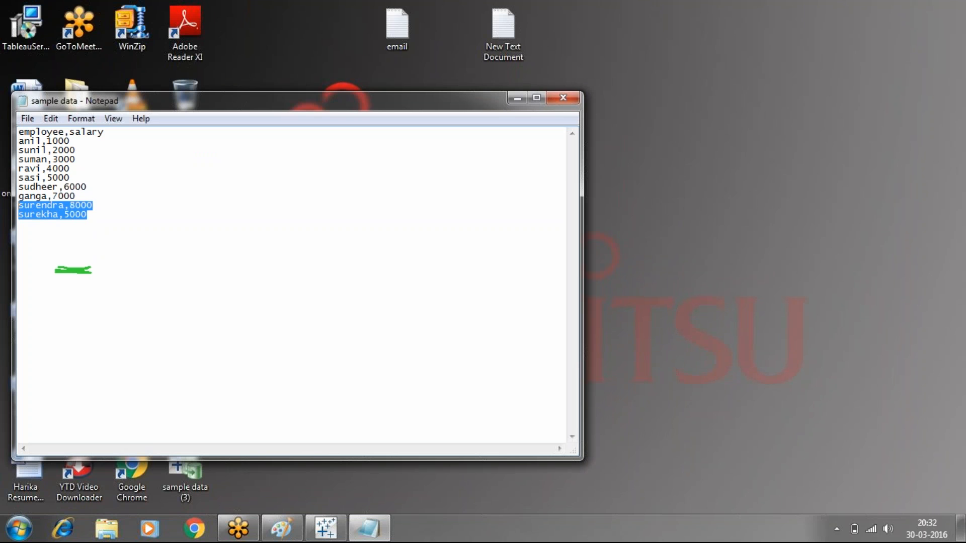
key(Delete)
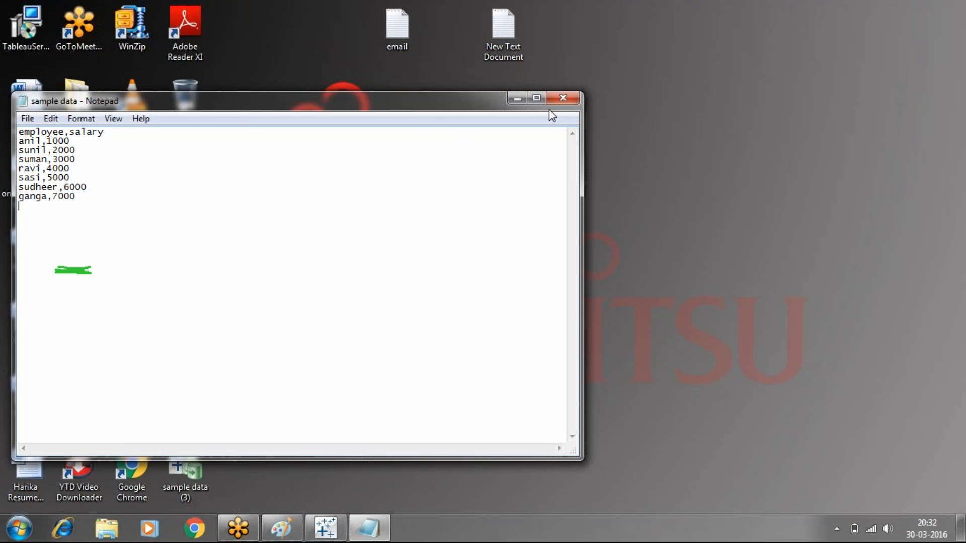
click(562, 97)
- Return to Tableau and refresh the "sample data" data source
click(332, 526)
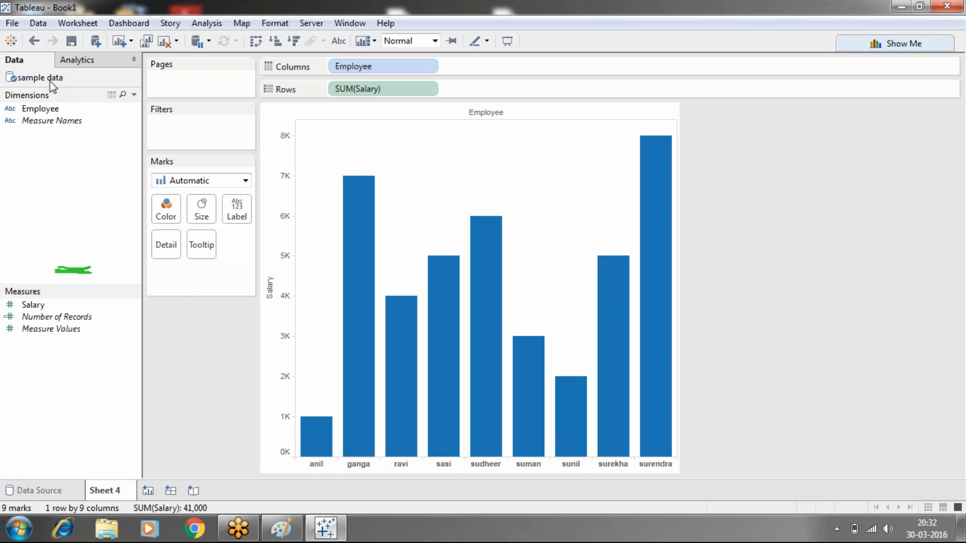
right_click(36, 80)
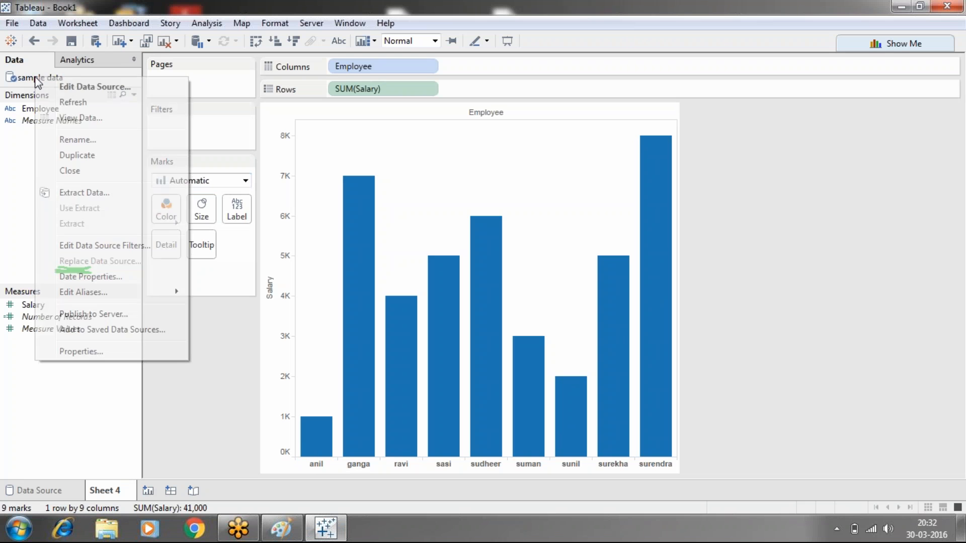
click(69, 103)
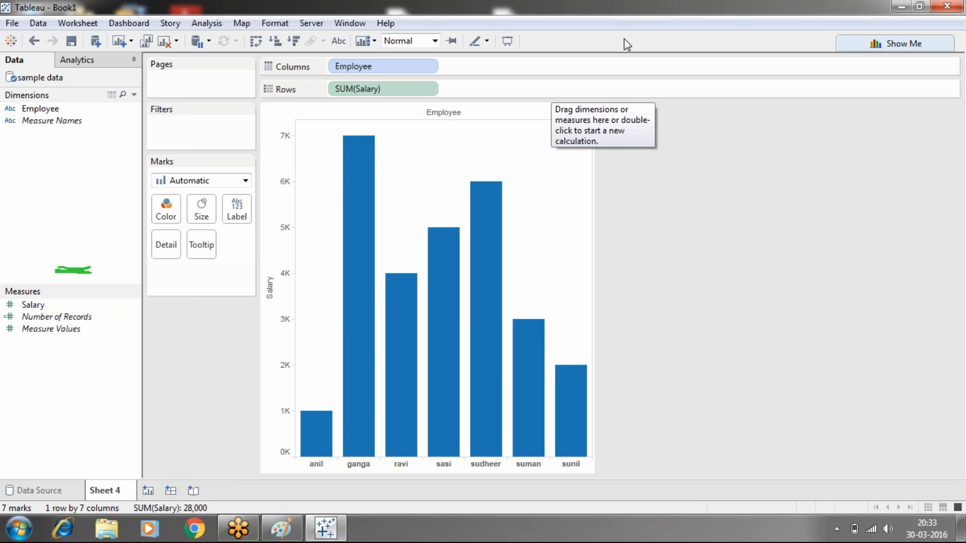
click(662, 9)
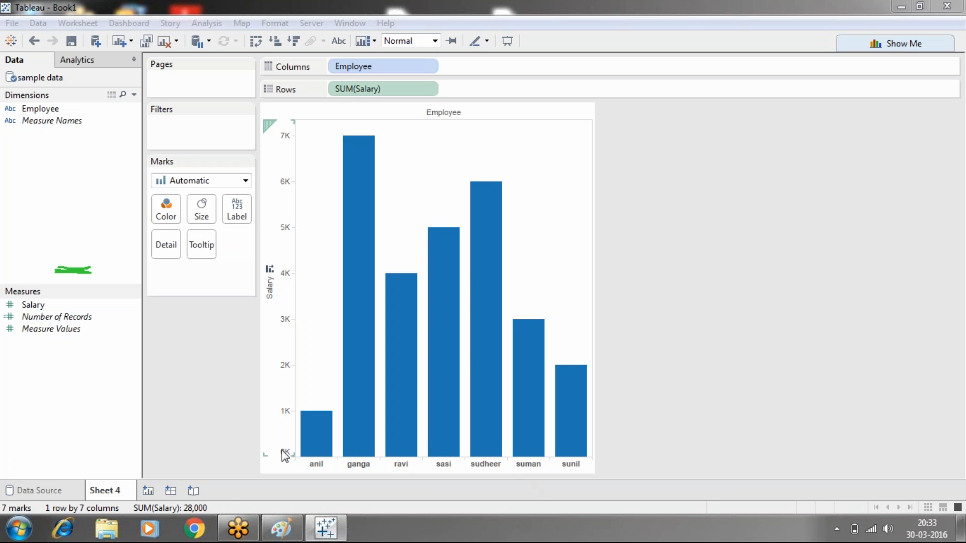
- Add a new worksheet, a new dashboard and a new story to the workbook
mouse_move(445, 354)
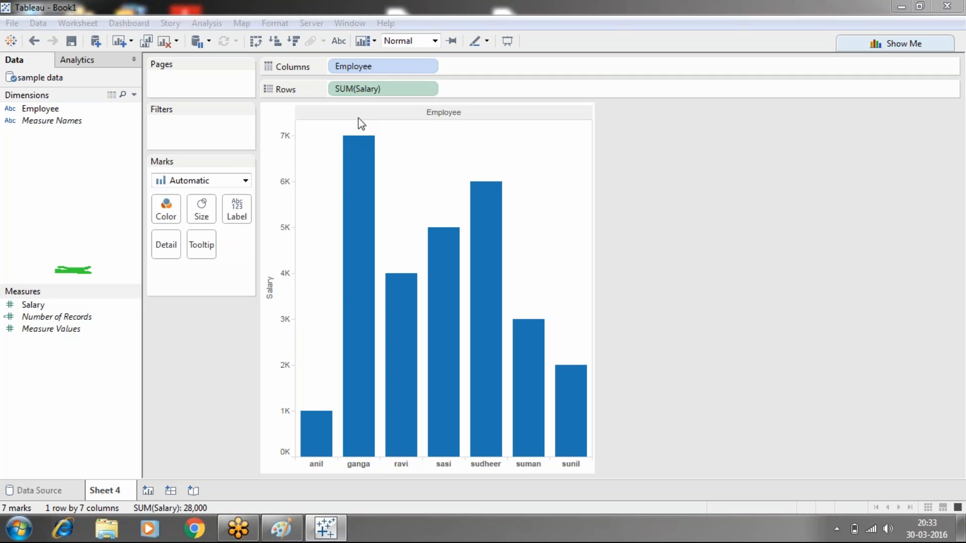
click(149, 492)
click(221, 492)
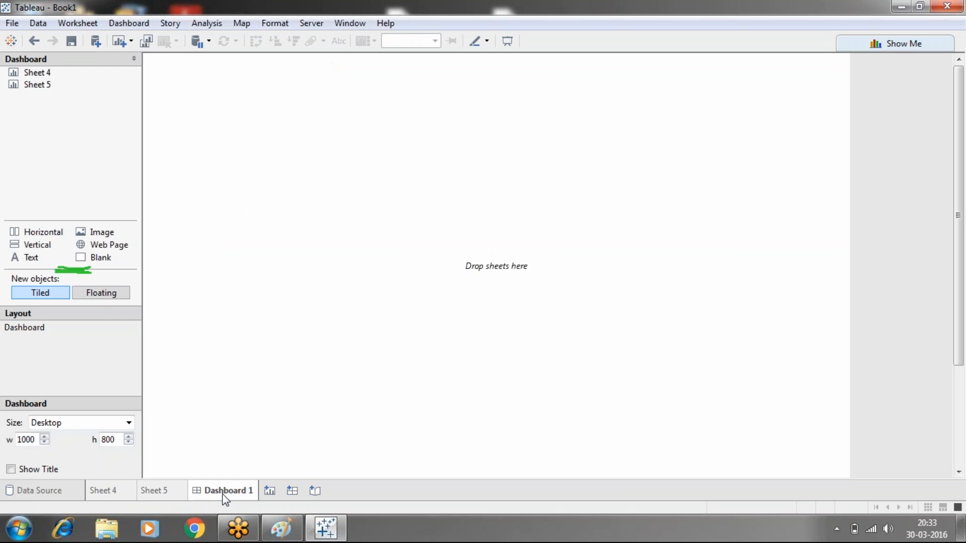
click(309, 496)
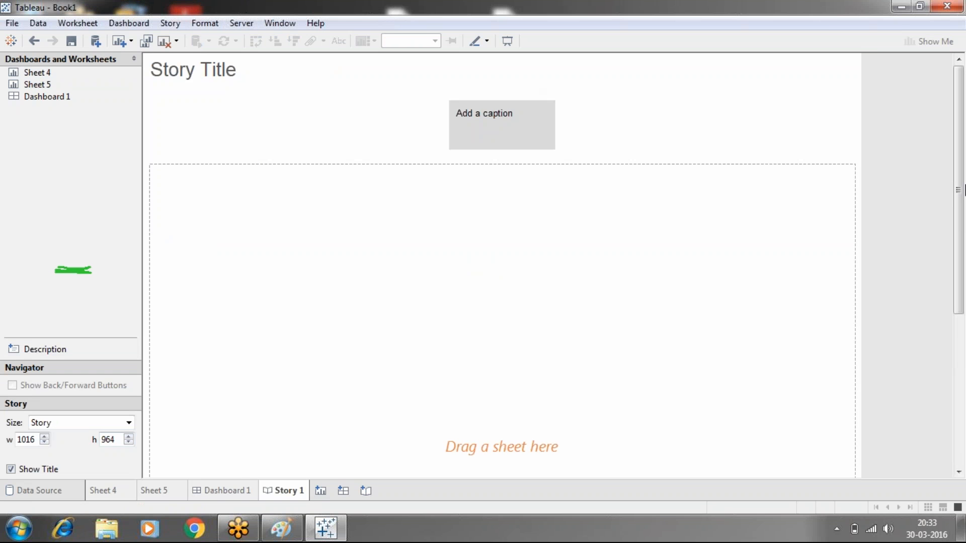
- Switch to Paint and start a new picture, saving the current notes to the desktop as the PNG file "eve 3"
click(901, 7)
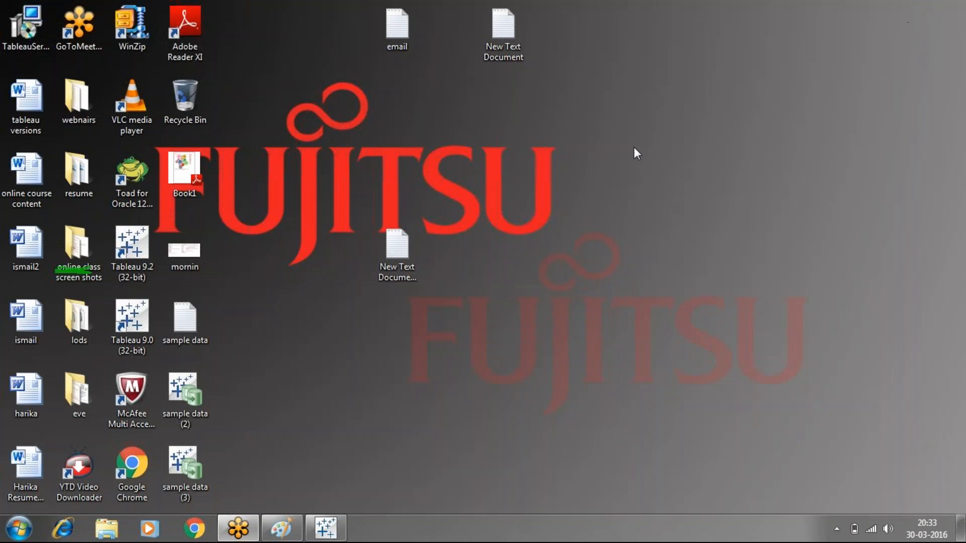
click(281, 536)
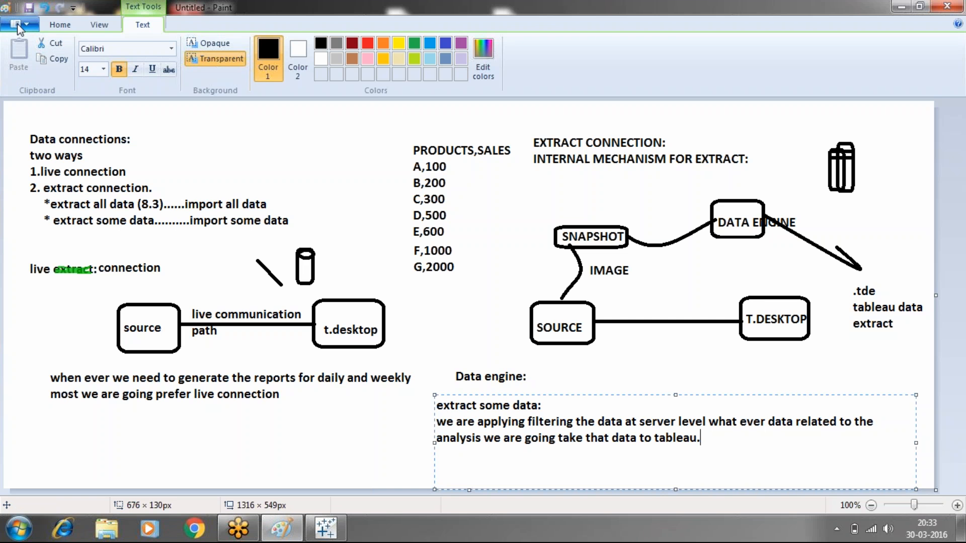
click(17, 25)
click(32, 49)
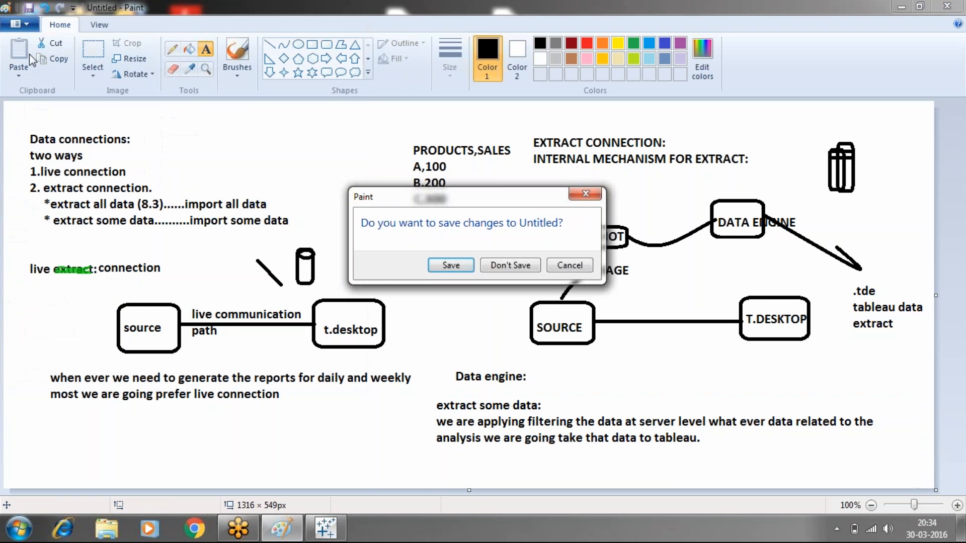
click(443, 267)
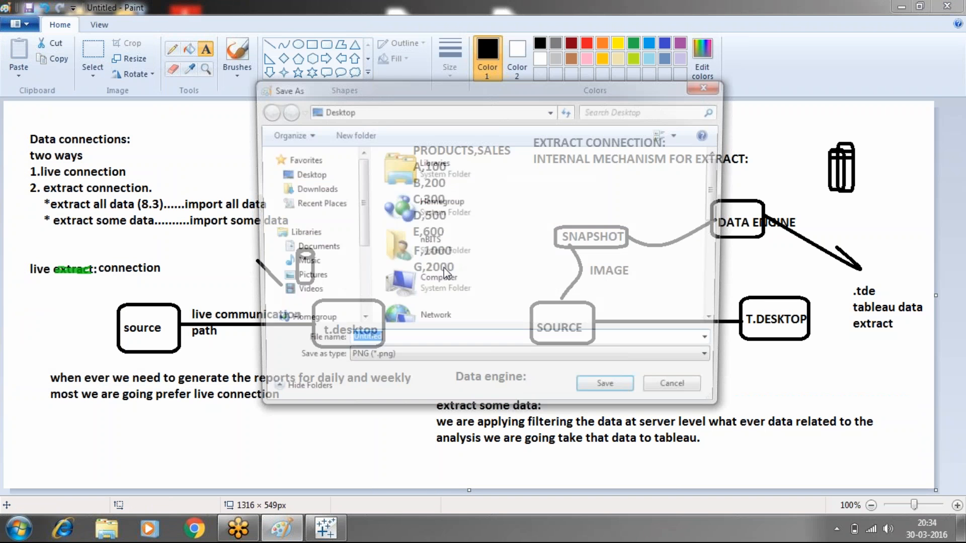
text(eve)
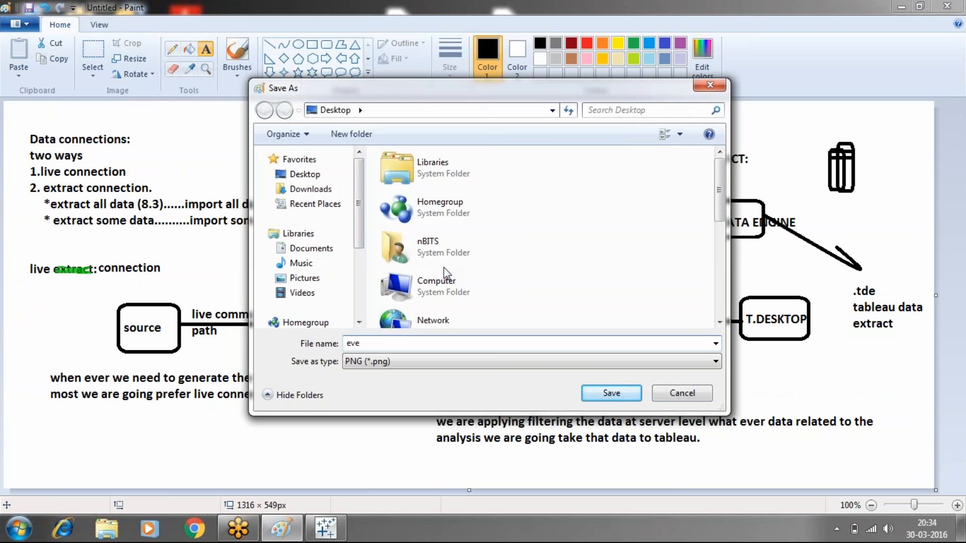
text( 3)
click(611, 393)
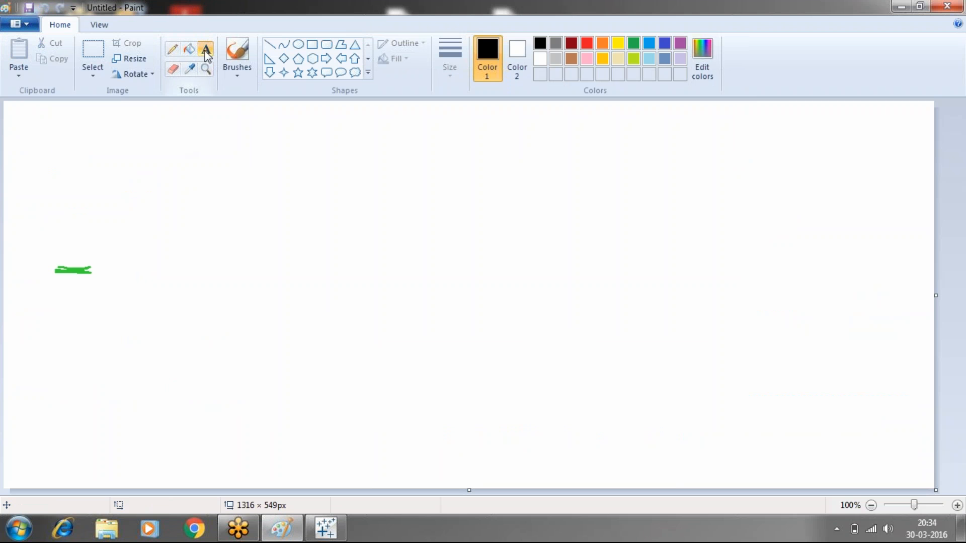
- Create a text box of about 1207 × 510 px across the blank canvas and write the dark red heading "Tableau workspace:"
drag(59, 127, 912, 486)
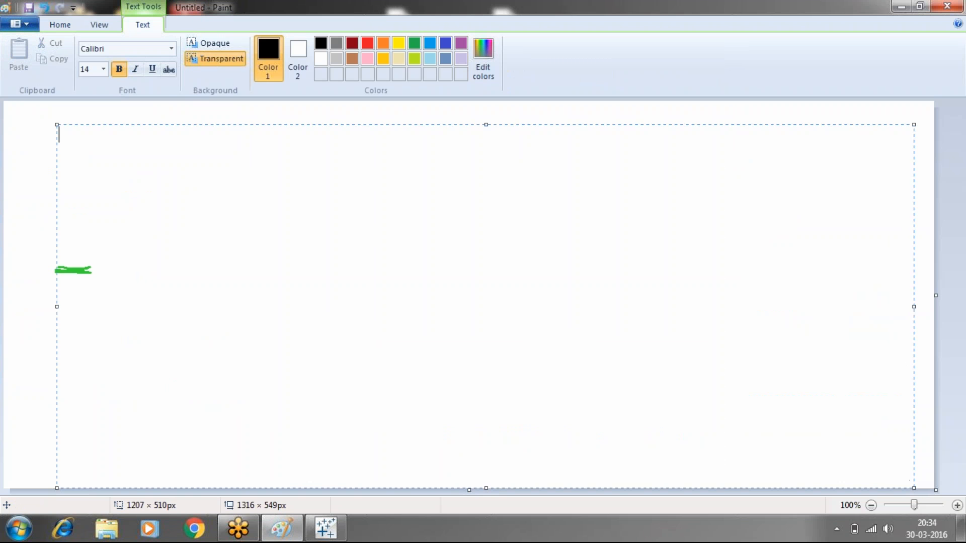
click(354, 45)
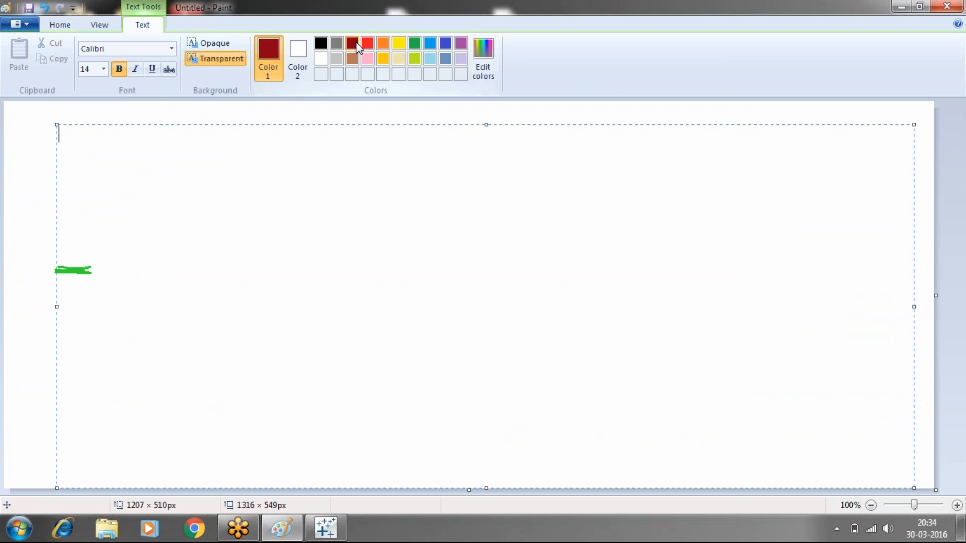
text(Tableau workspa)
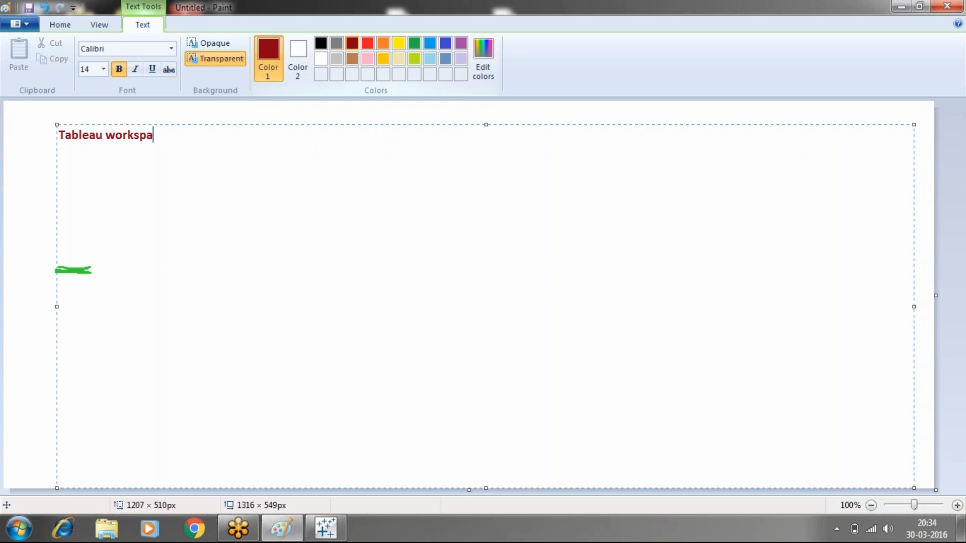
text(ce:)
- Leave a blank line under the heading and write "seperate as two parts"
key(Return)
key(Return)
text(t)
key(BackSpace)
text(se)
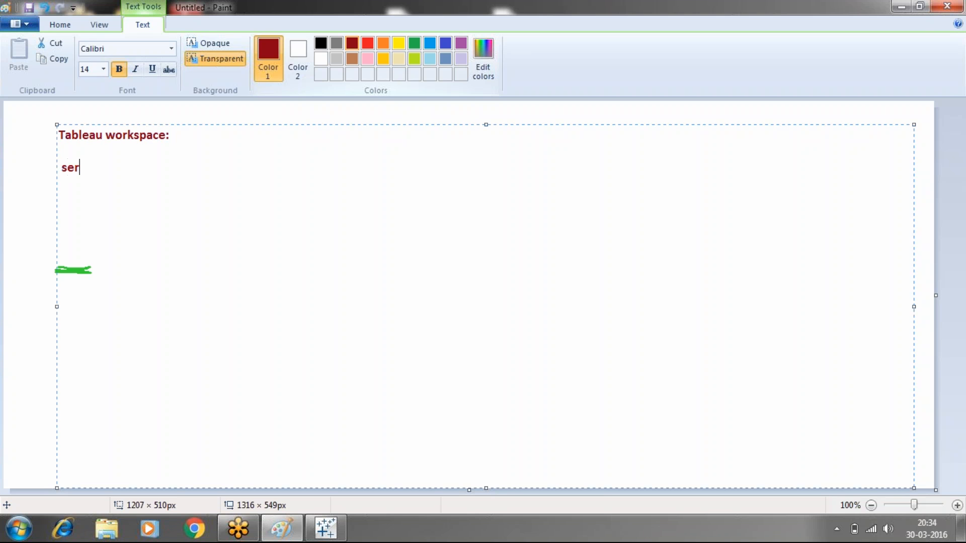
text(perate as two pa)
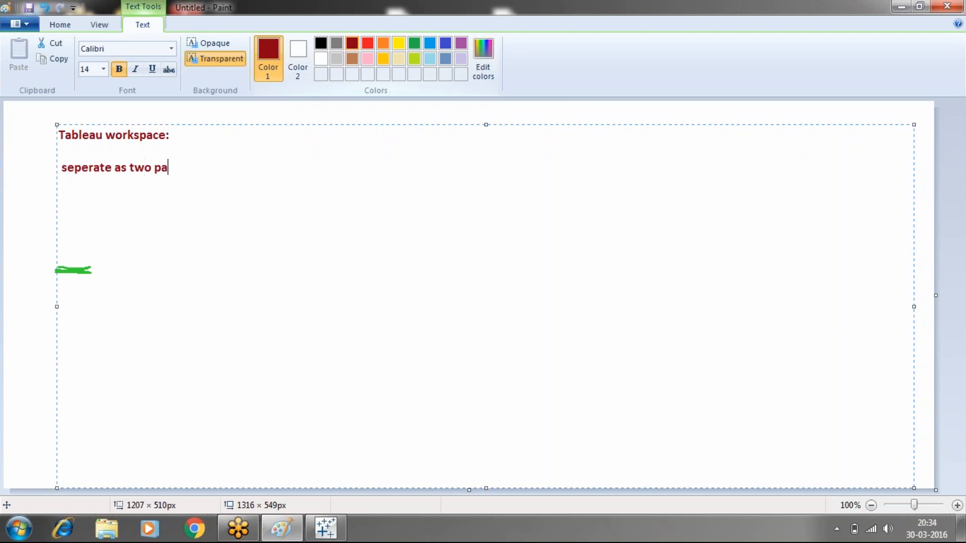
text(rts 1.data window)
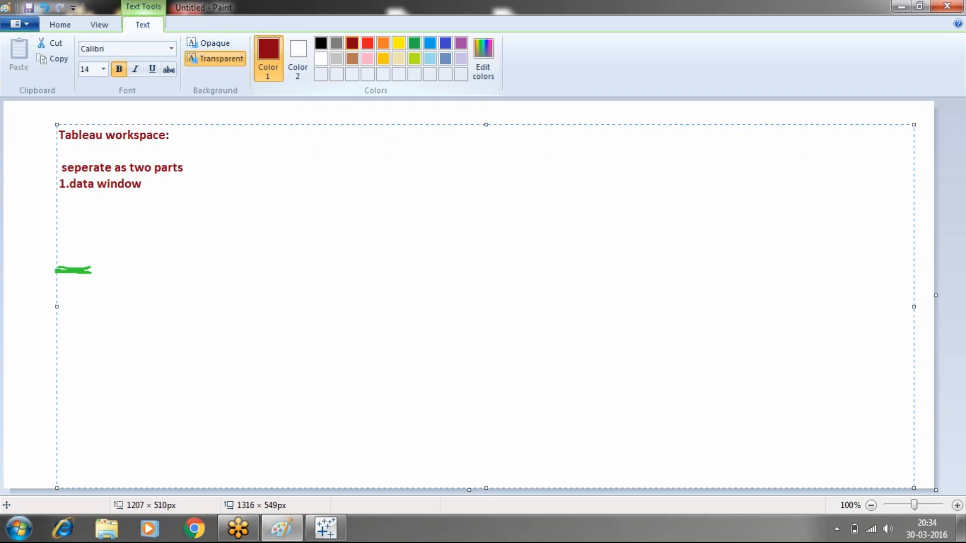
- List the two parts on separate lines as "1.data window" and "2. visualization."
key(Return)
text(2. visualization.)
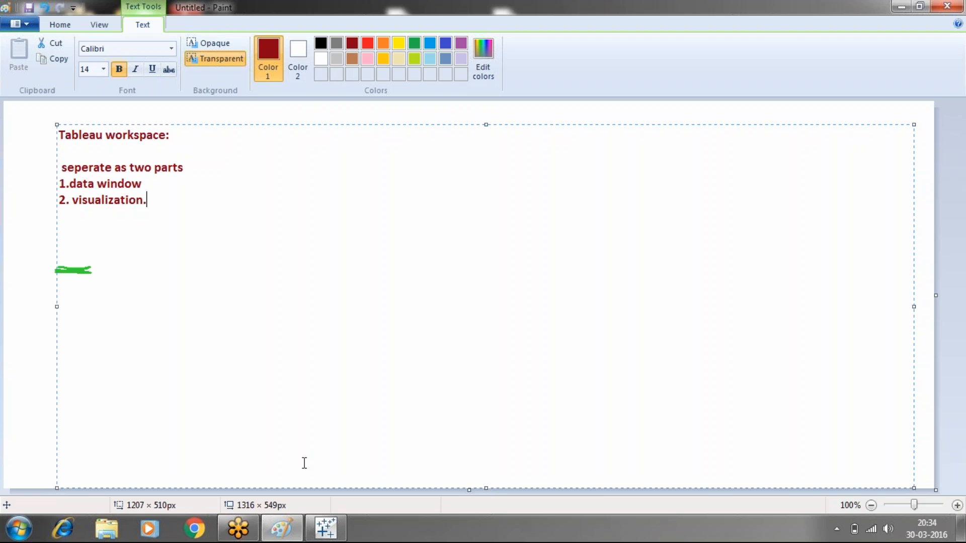
- Switch back to Tableau and add another blank worksheet after the story
click(327, 532)
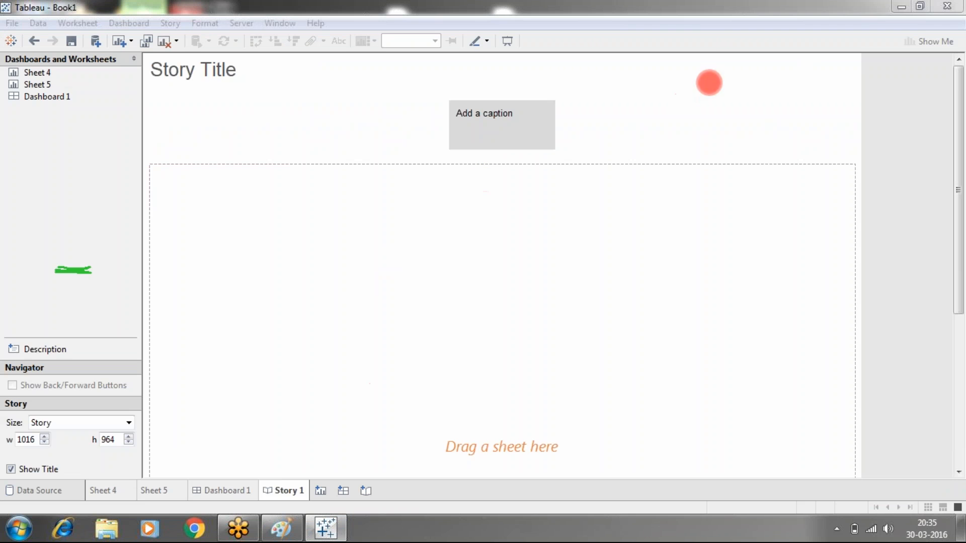
click(321, 491)
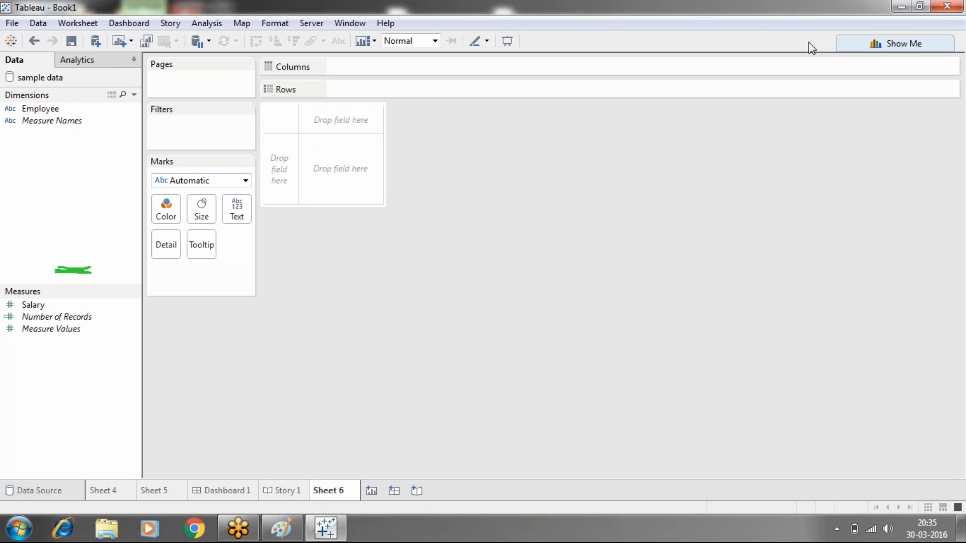
- Outline the data pane and the visualization area with the green annotation pen and mark each of the two parts
click(686, 42)
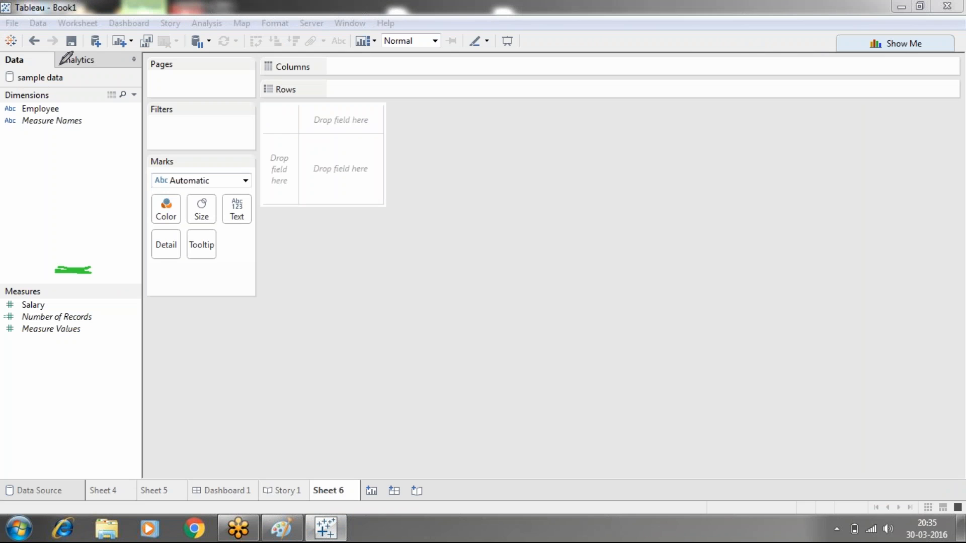
mouse_move(2, 52)
mouse_down()
mouse_move(141, 55)
mouse_move(154, 410)
mouse_move(152, 462)
mouse_move(121, 481)
mouse_move(1, 474)
mouse_up()
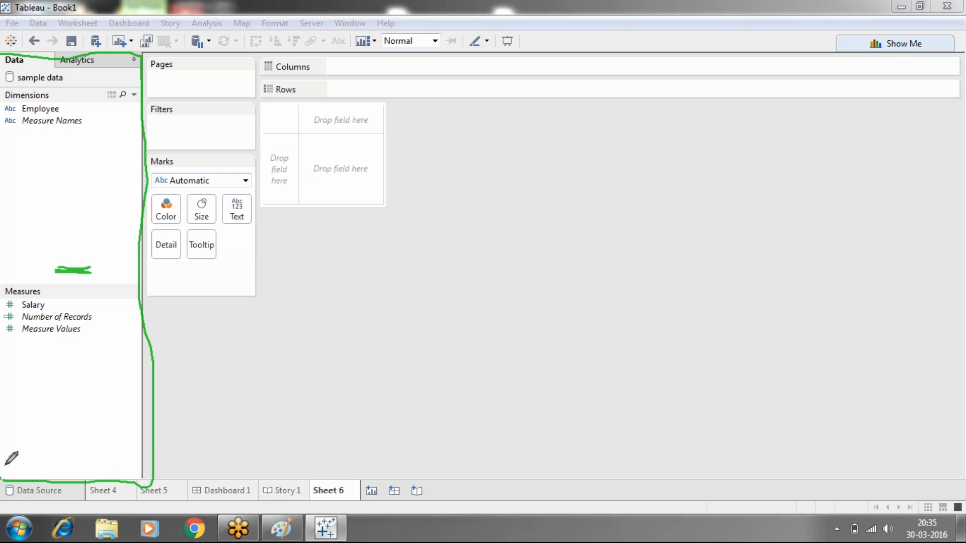
drag(2, 258, 2, 209)
mouse_move(145, 53)
mouse_down()
mouse_move(238, 63)
mouse_move(389, 52)
mouse_move(692, 64)
mouse_up()
mouse_move(802, 74)
mouse_down()
mouse_move(702, 77)
mouse_move(963, 65)
mouse_move(962, 143)
mouse_up()
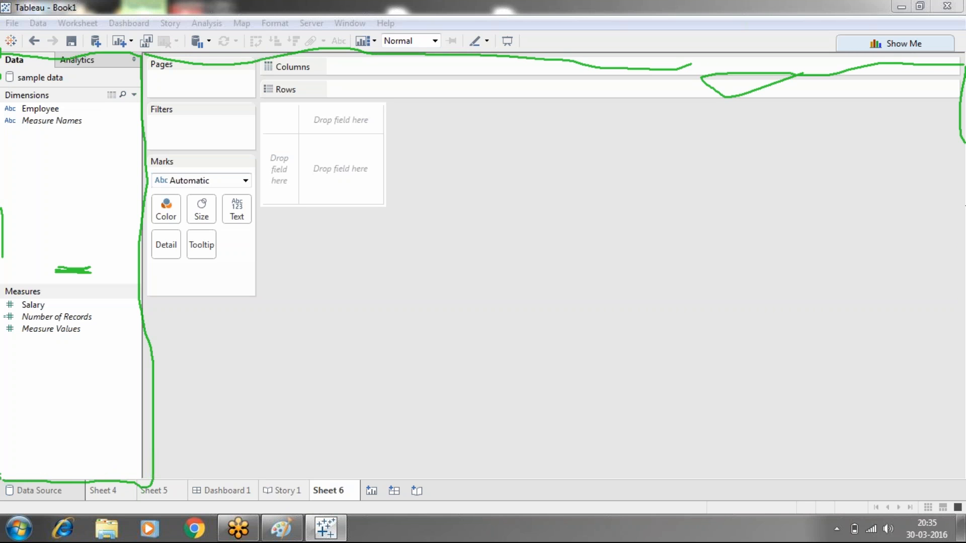
mouse_move(961, 226)
mouse_down()
mouse_move(964, 484)
mouse_move(906, 497)
mouse_move(498, 511)
mouse_move(296, 498)
mouse_move(190, 509)
mouse_move(153, 501)
mouse_move(151, 482)
mouse_up()
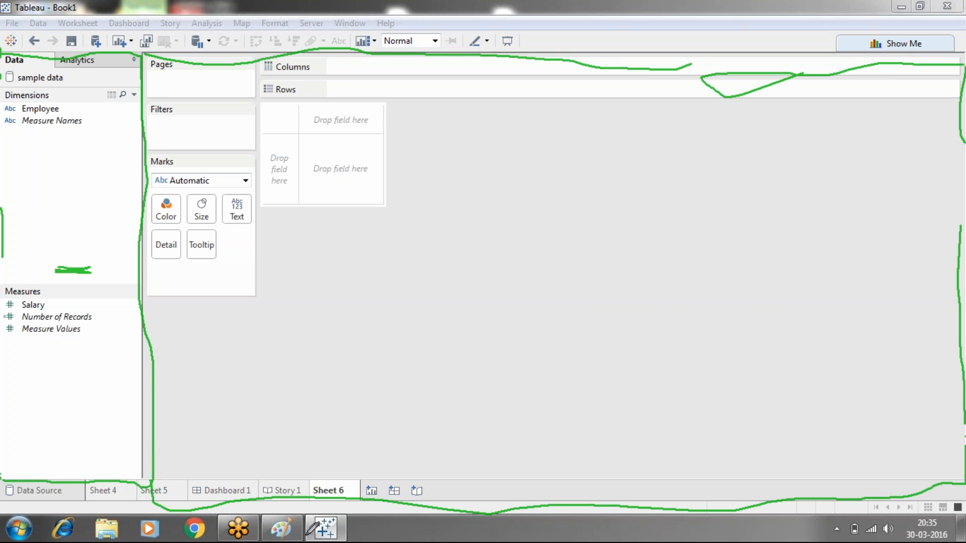
mouse_move(34, 207)
mouse_down()
mouse_move(46, 235)
mouse_move(38, 205)
mouse_move(61, 227)
mouse_move(50, 240)
mouse_up()
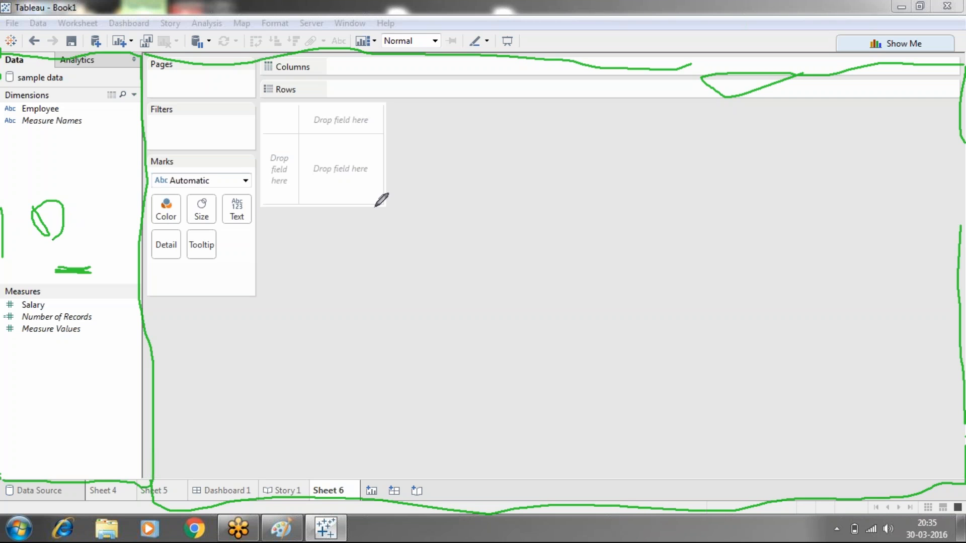
mouse_move(375, 206)
mouse_down()
mouse_move(417, 241)
mouse_move(418, 197)
mouse_up()
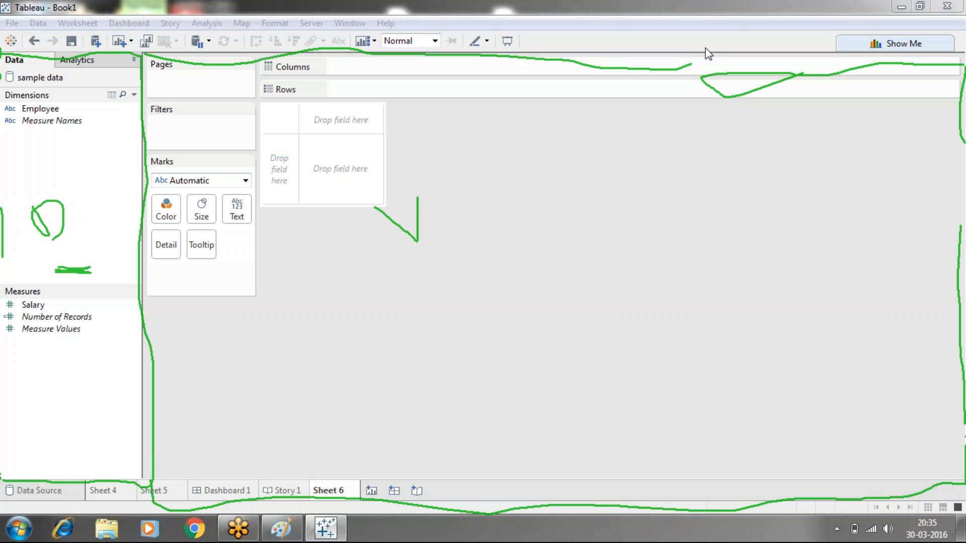
- Switch to Paint, clear the green pen marks and add the heading "Data window:" below the two listed parts, after a blank line
click(276, 534)
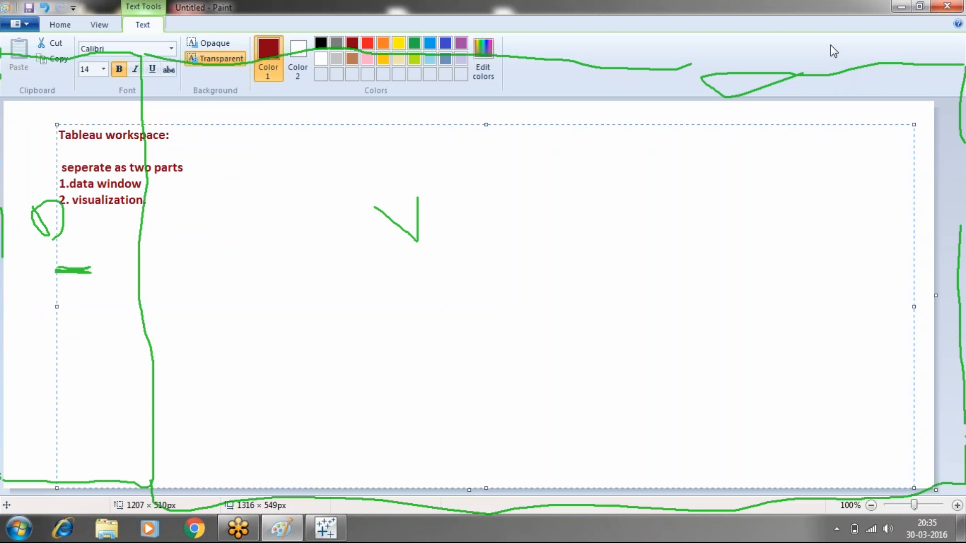
key(Escape)
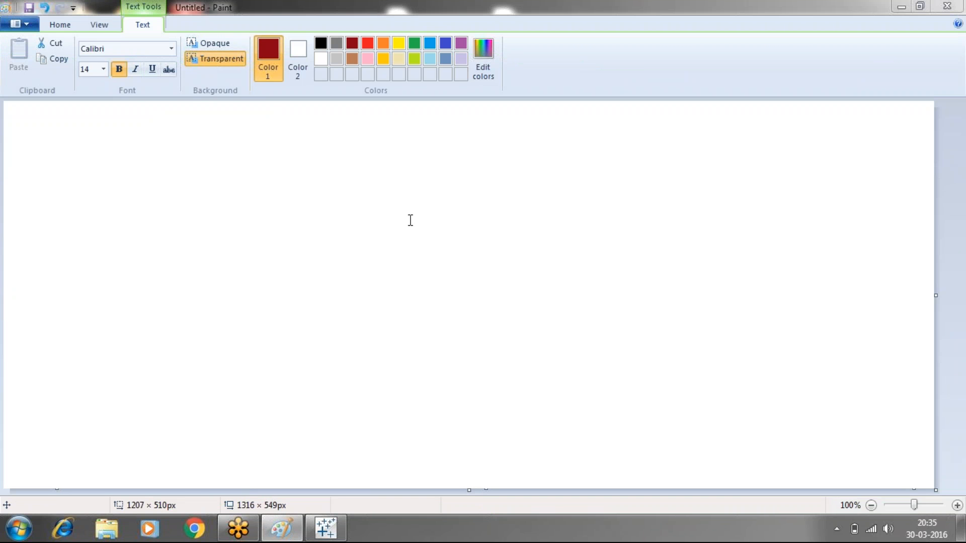
click(411, 220)
drag(410, 220, 235, 177)
click(219, 211)
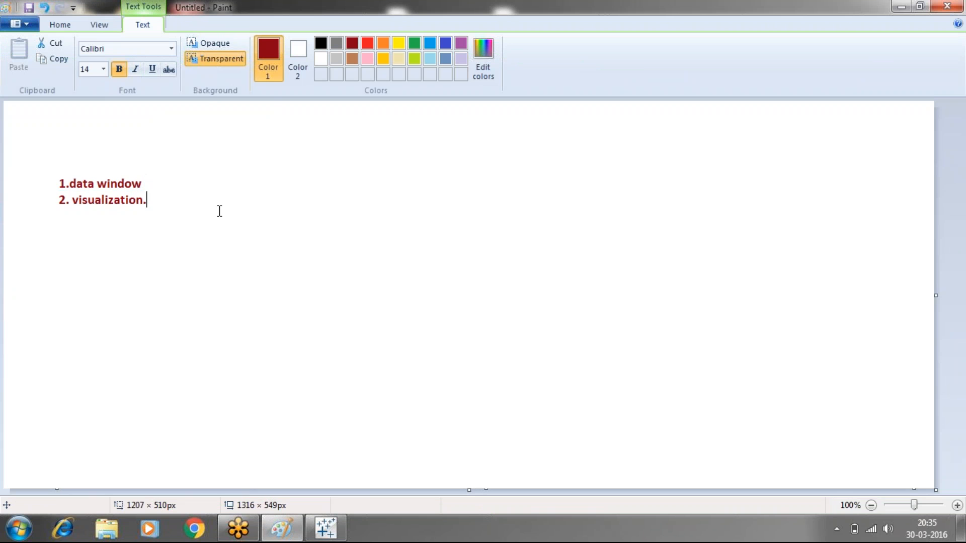
key(Return)
key(Return)
text(Data wind)
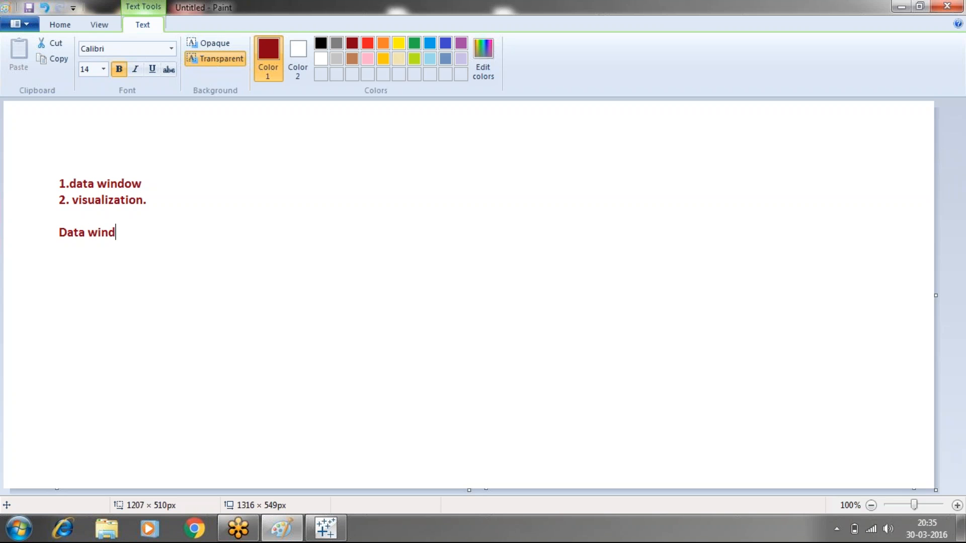
text(ow:)
- Under the Data window heading, write "where we are saving the data that tab we will call as data window."
key(Return)
text(here we a)
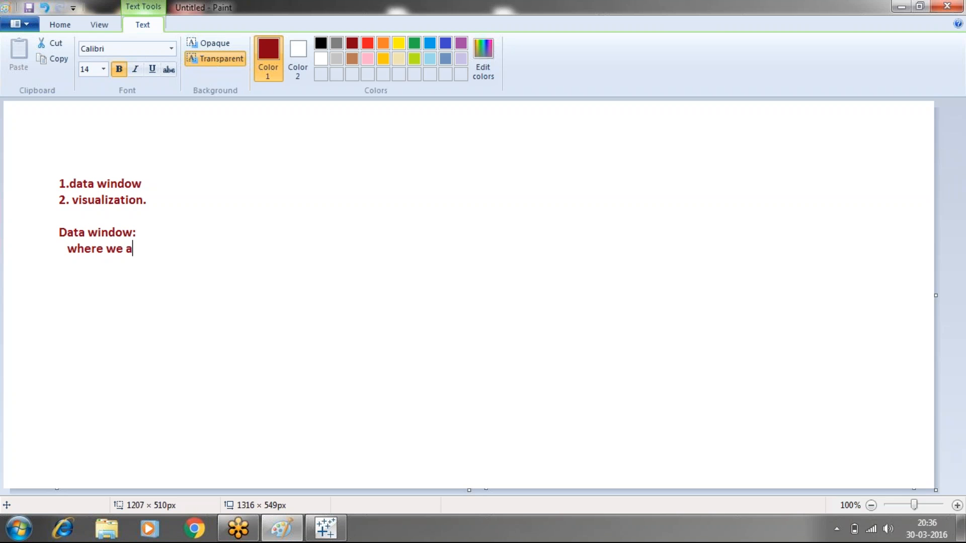
text(re saving the data )
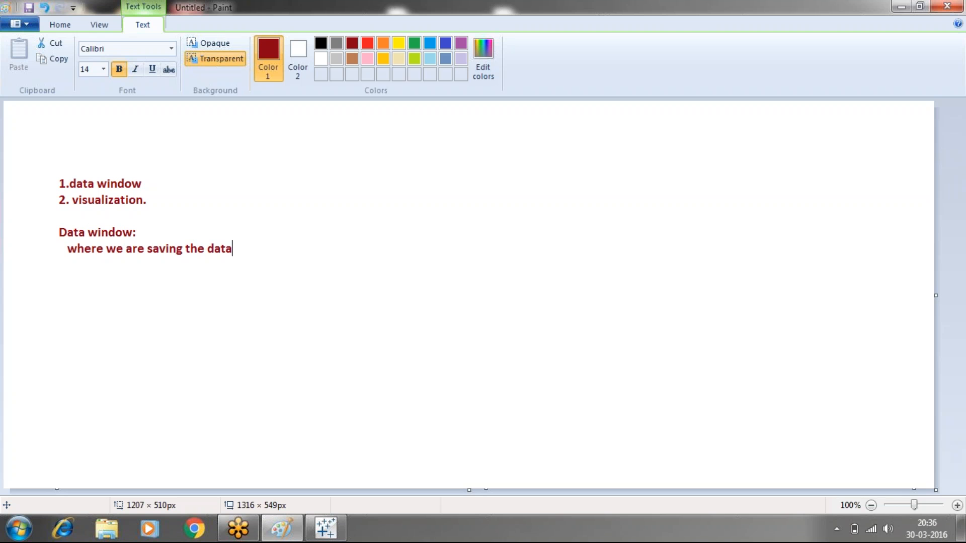
text(that tab we wil)
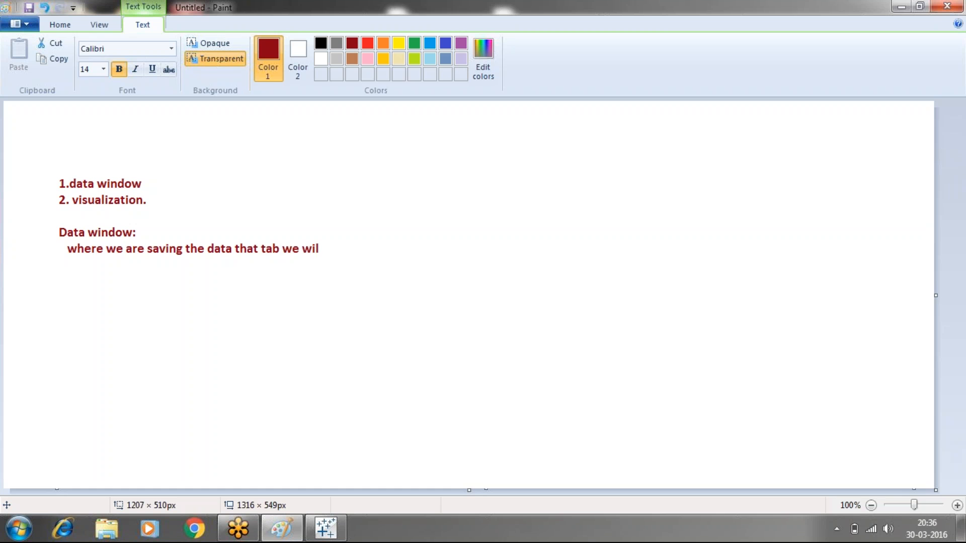
text(l call as data window.)
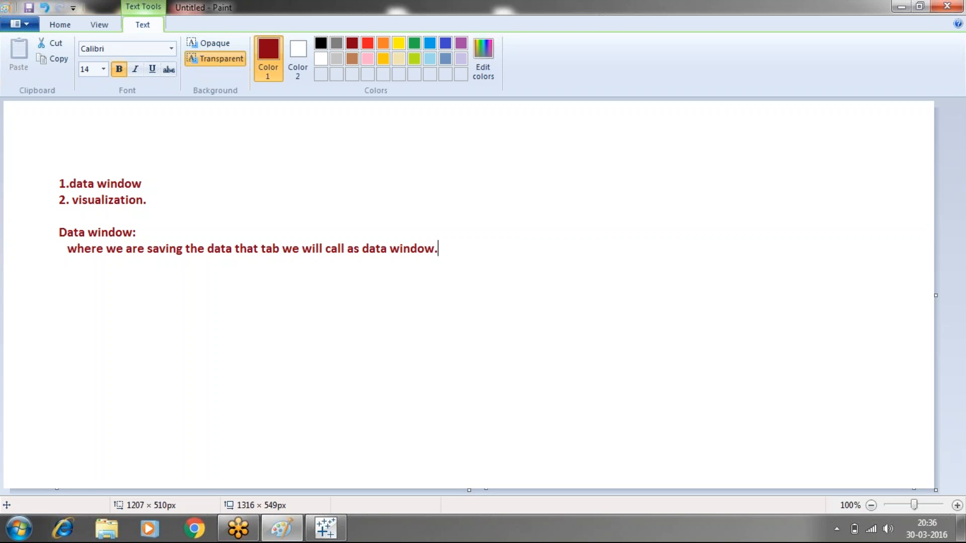
- List "1.dimensions", "2.measures", "3.parameters" and "4.sets" on separate lines under the data window description
key(Return)
text(1.dimensions)
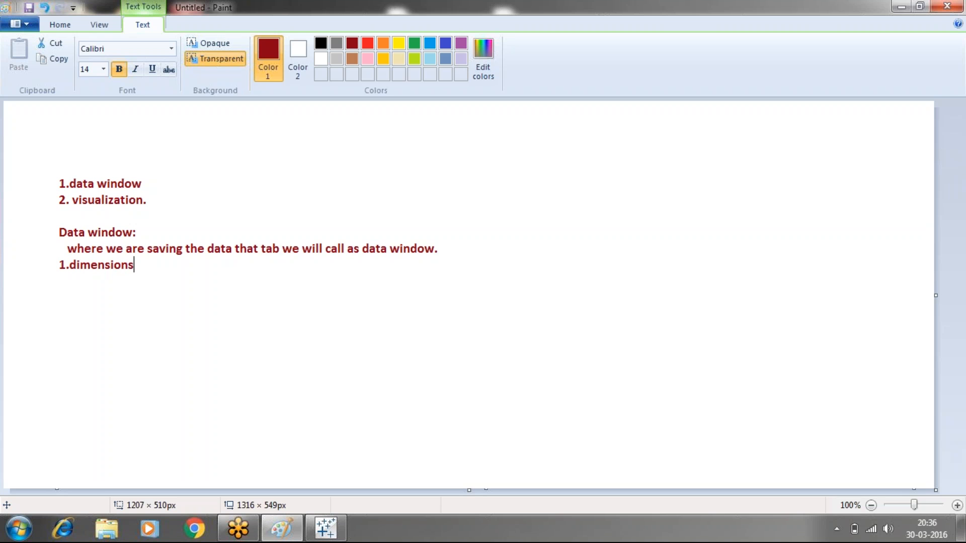
key(Return)
text(2.measures)
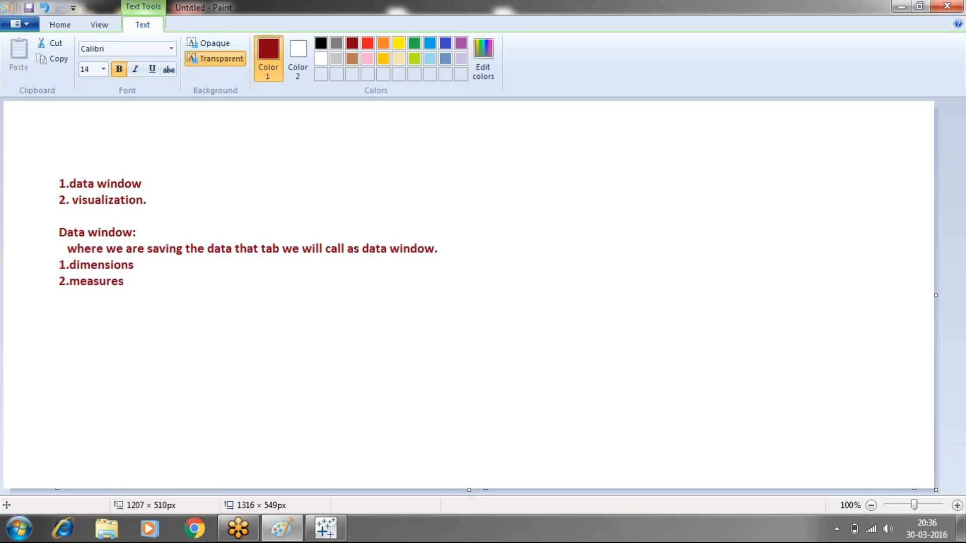
key(Return)
text(3.parameters)
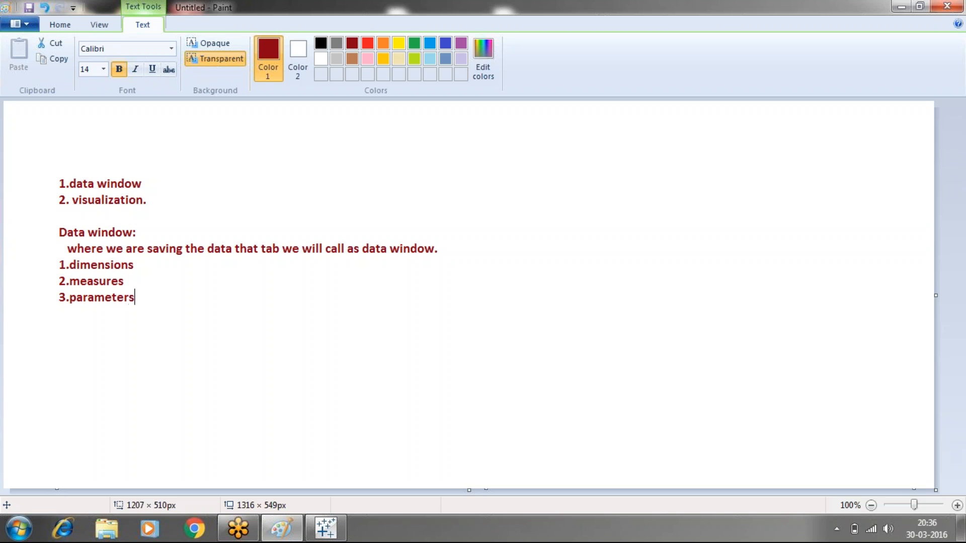
key(Return)
text(4)
text(.sets)
- Leave a blank line below the list and write "with datasource and analytics pane(tableau 9.0)"
text(with)
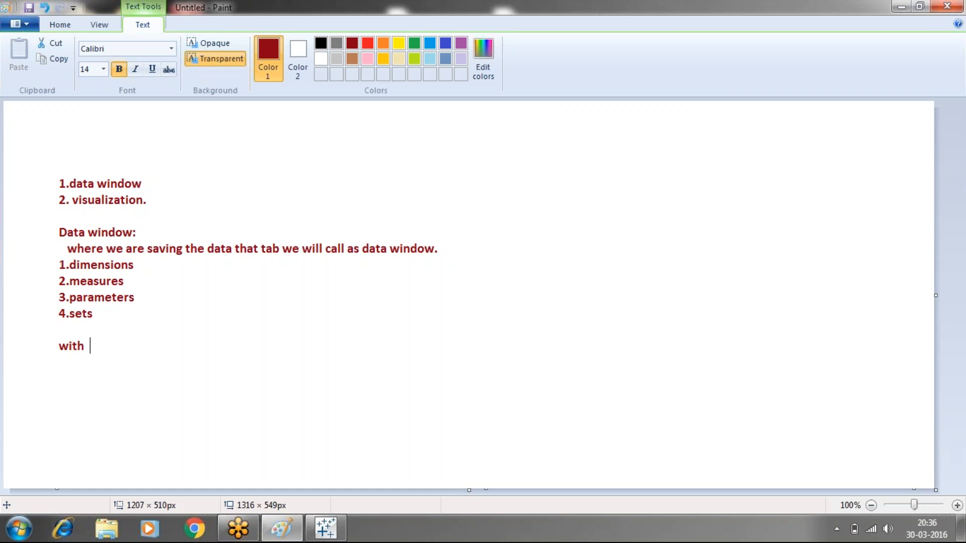
text(    datasource a)
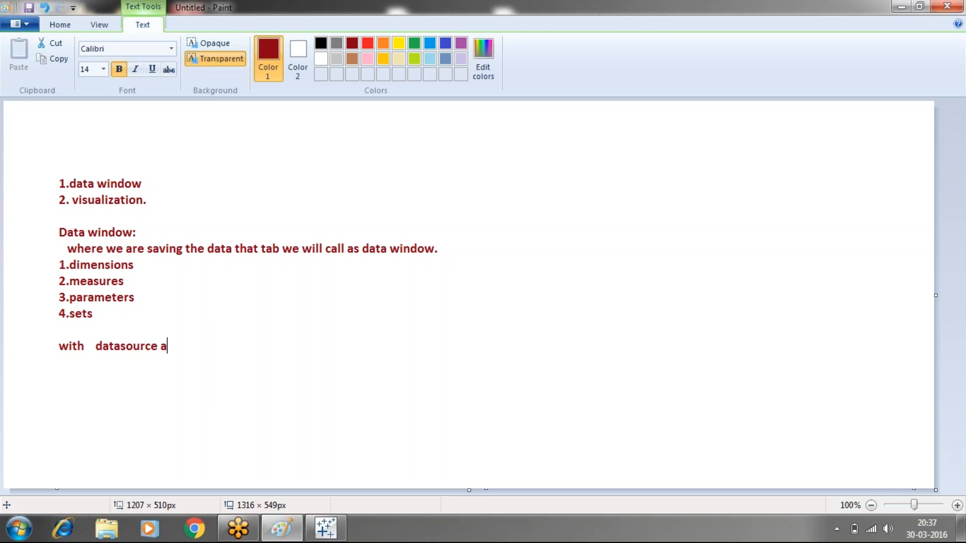
text(nd analytics pan)
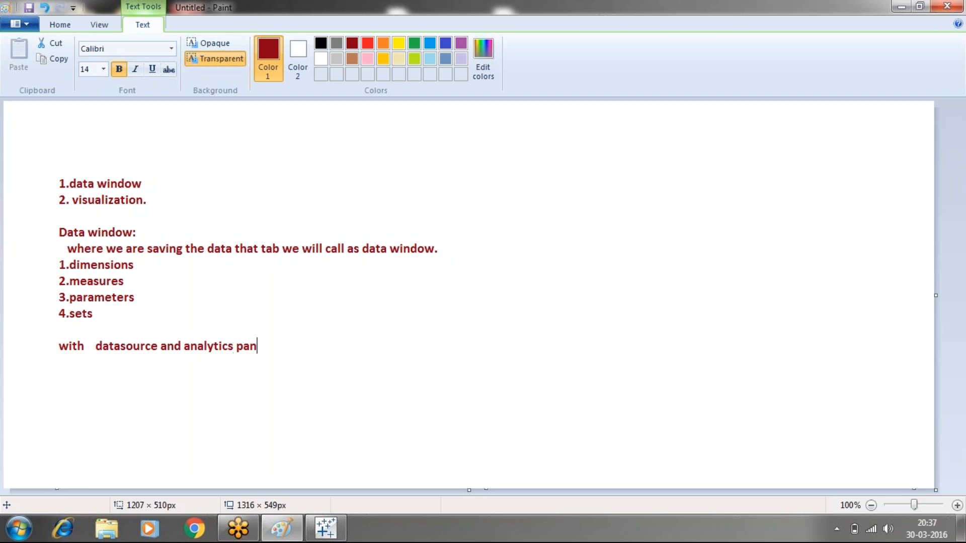
text(e(tableau )
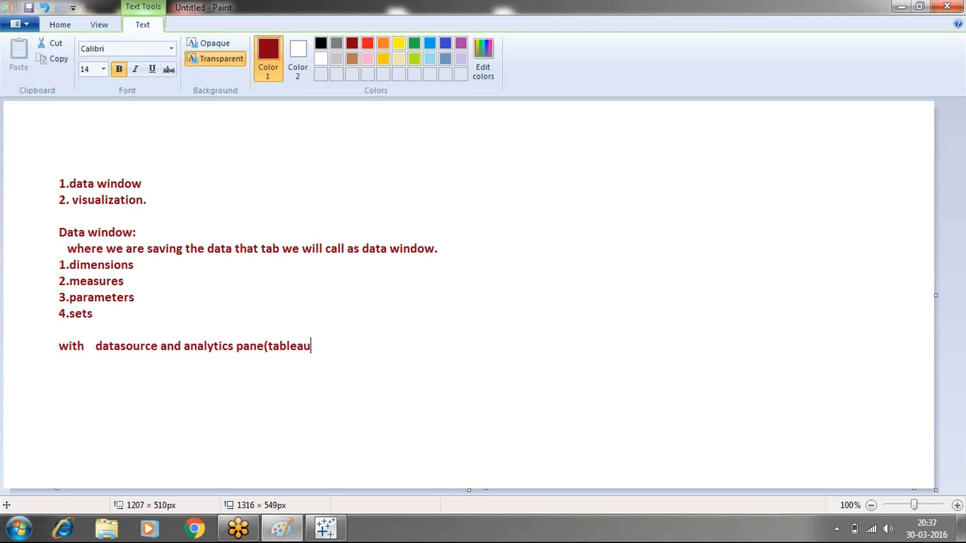
text(9.0))
- Switch to Tableau, create a Float parameter with current value 1 and all values allowed, and enlarge the Parameters section
click(324, 529)
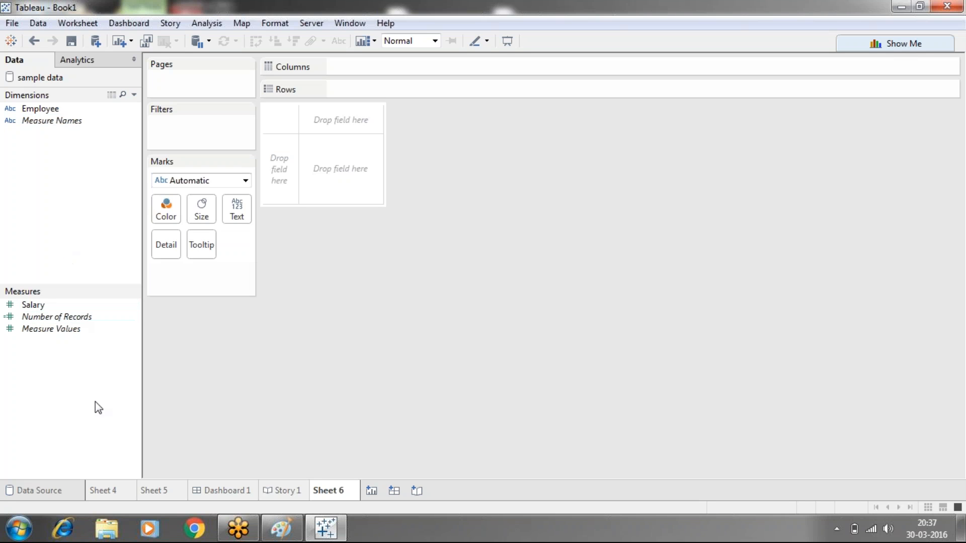
right_click(44, 403)
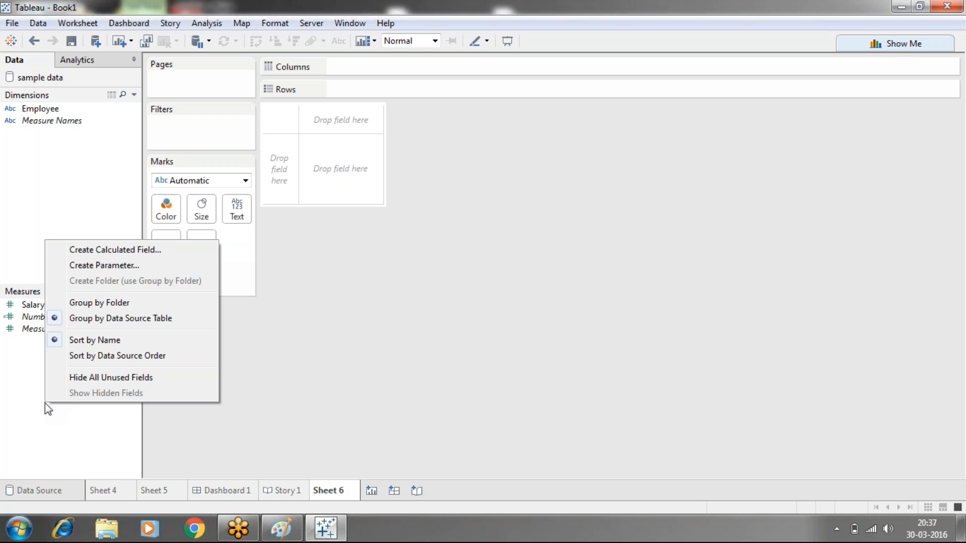
click(89, 267)
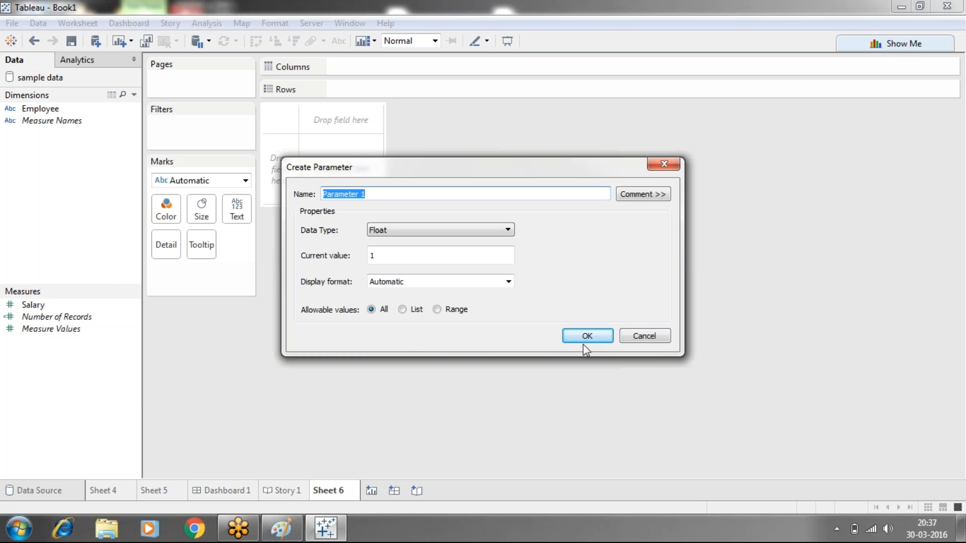
click(585, 341)
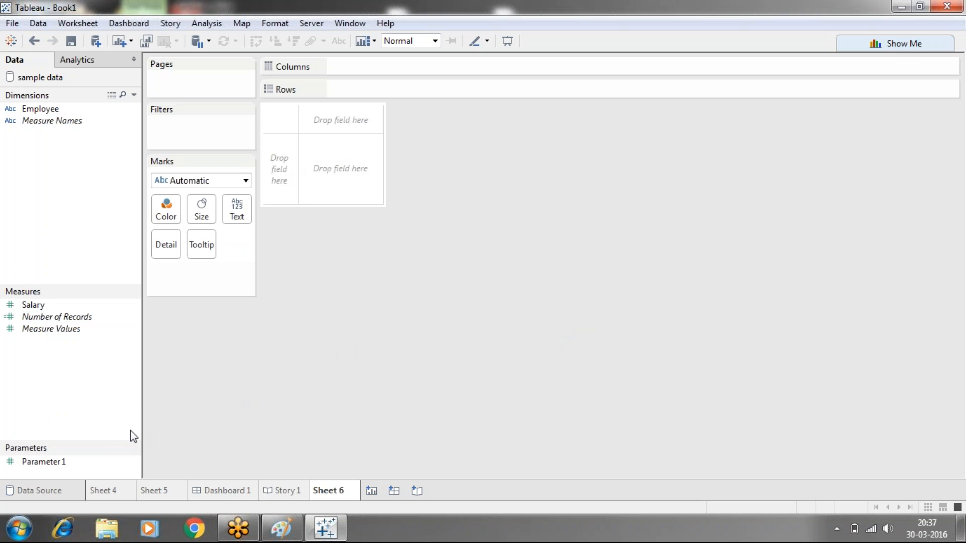
drag(96, 443, 87, 359)
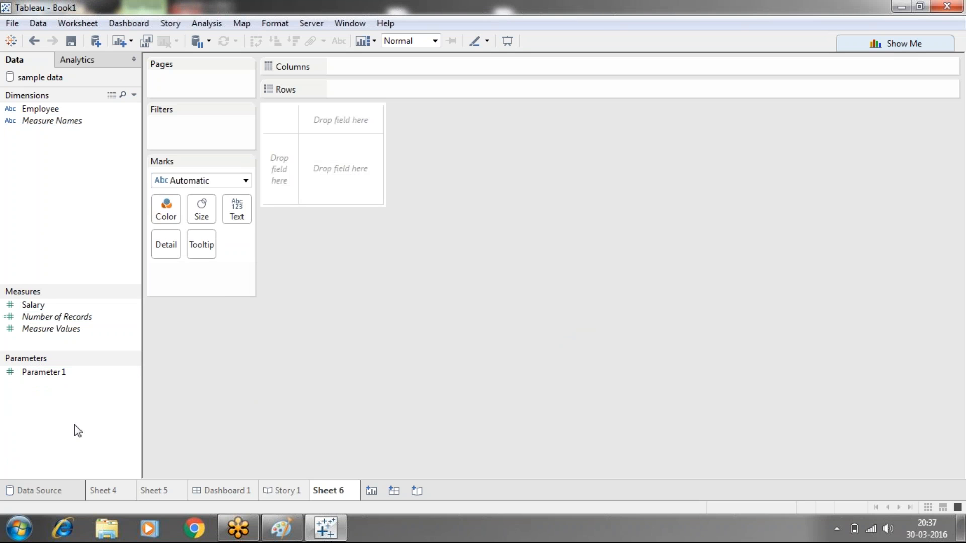
- Create a set from the Employee dimension that includes all of its members
right_click(49, 110)
mouse_move(143, 215)
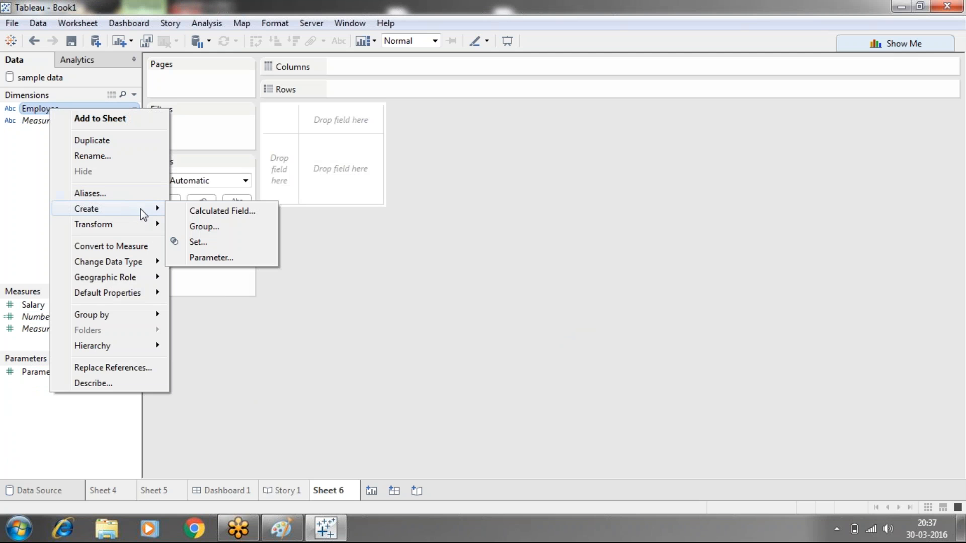
click(207, 241)
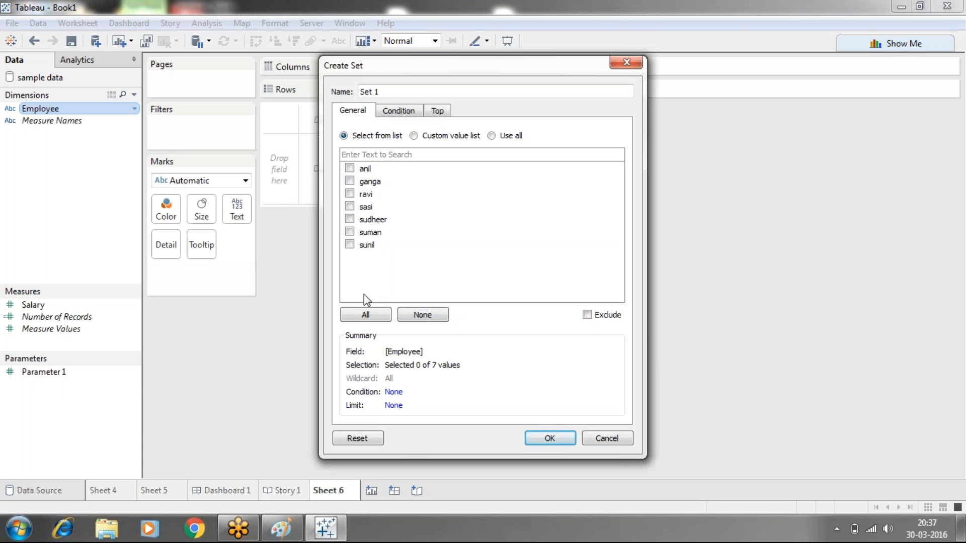
click(366, 315)
click(550, 439)
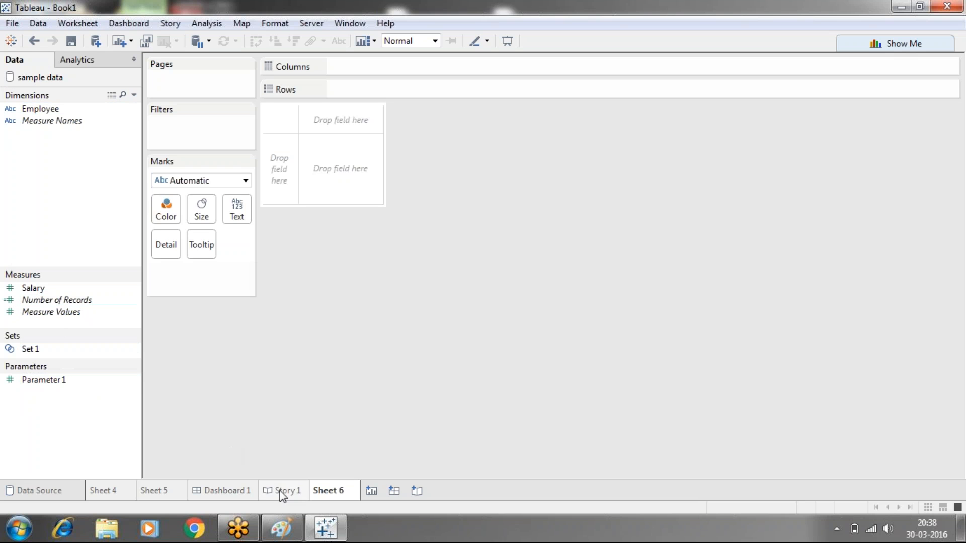
- Switch to Paint and add the heading "Visualization area:" after a blank line below the analytics pane note
click(300, 532)
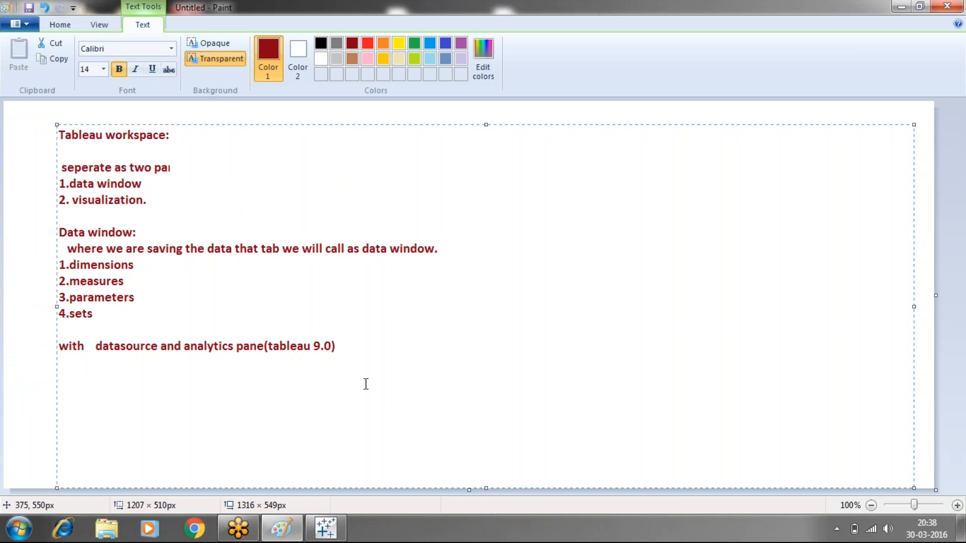
key(Return)
key(Return)
text(Visualization area)
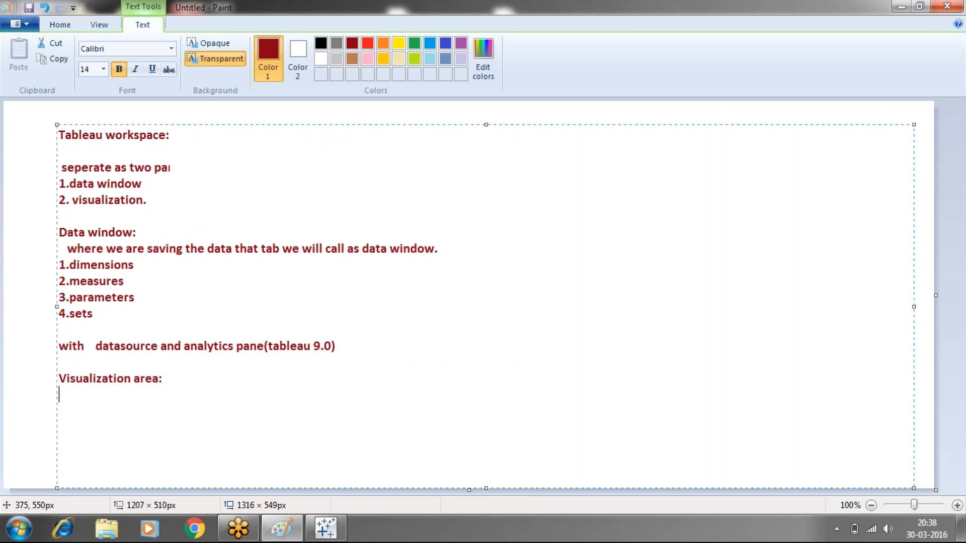
text(:)
- List "*shelves" and "*markscard." on separate lines under the Visualization area heading
key(Return)
text(*shelves)
key(Return)
text(*marks)
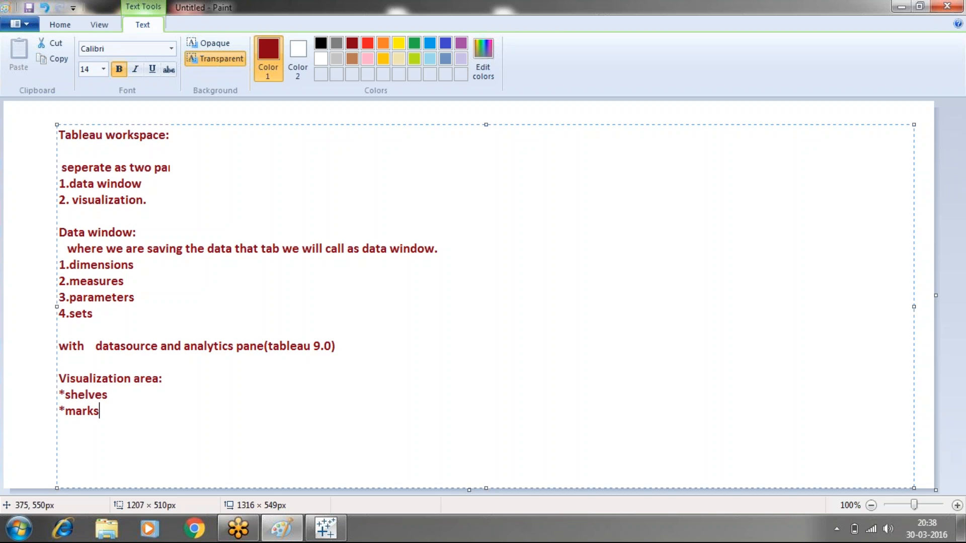
text(card.)
- Write "shelves:" and "4types:" on separate lines below the marks card entry
key(Return)
text(shev)
key(BackSpace)
text(lves)
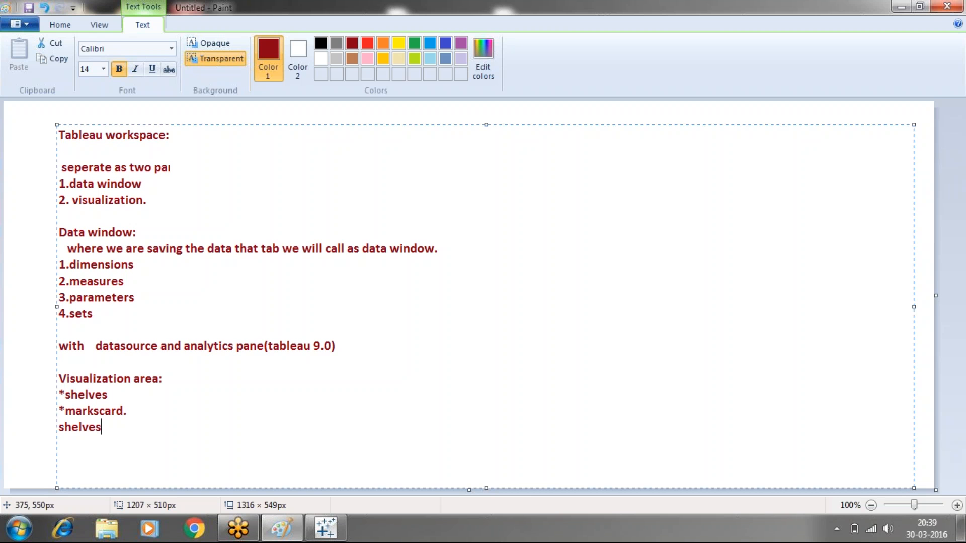
text(: )
text(4type)
text(s: )
text(1. )
text(column)
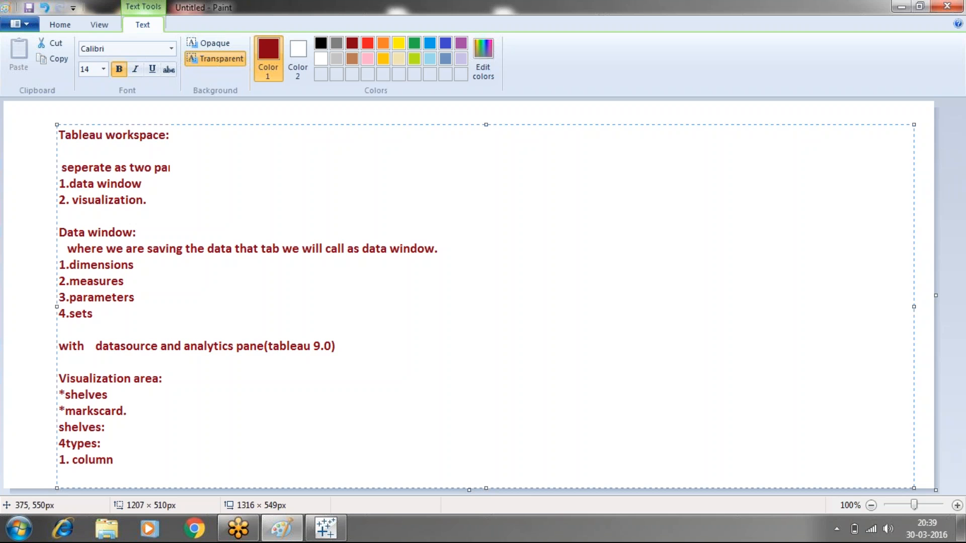
text(,2.row,3.filter)
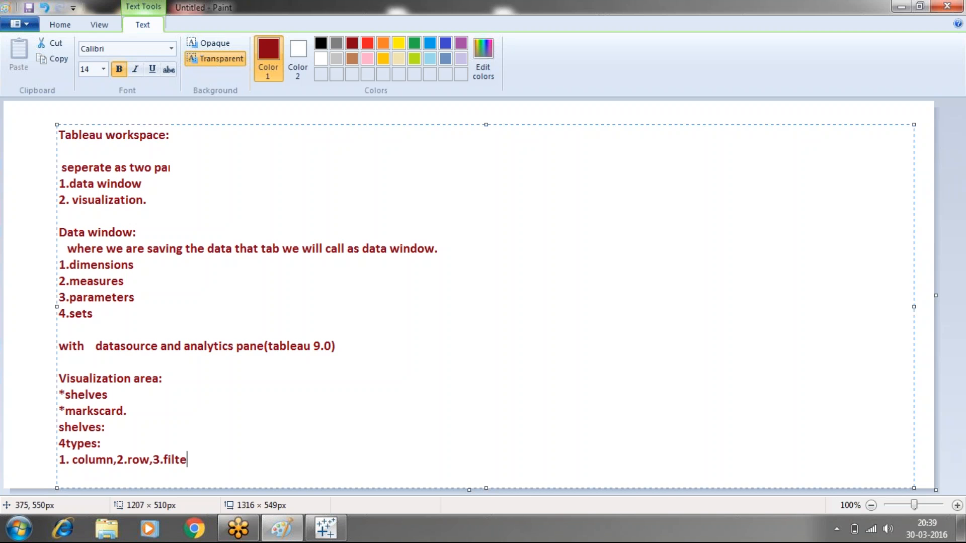
- List the shelf types as "1. column,2.row,3.filter,4.pages." on the line below "4types:"
text(4.pages.)
- After checking the shelves in Tableau, add a new Paint text block beside the existing notes with the heading "marks card:"
click(326, 528)
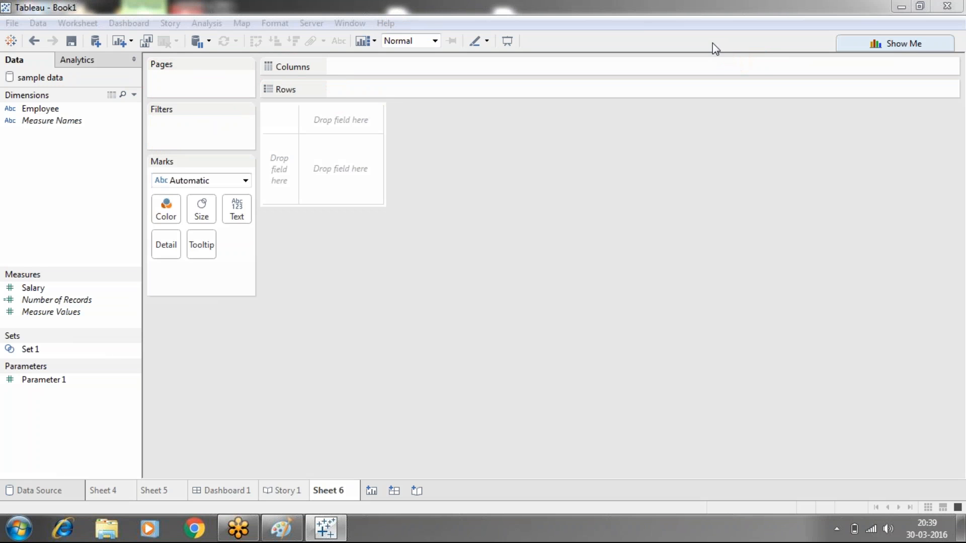
click(281, 528)
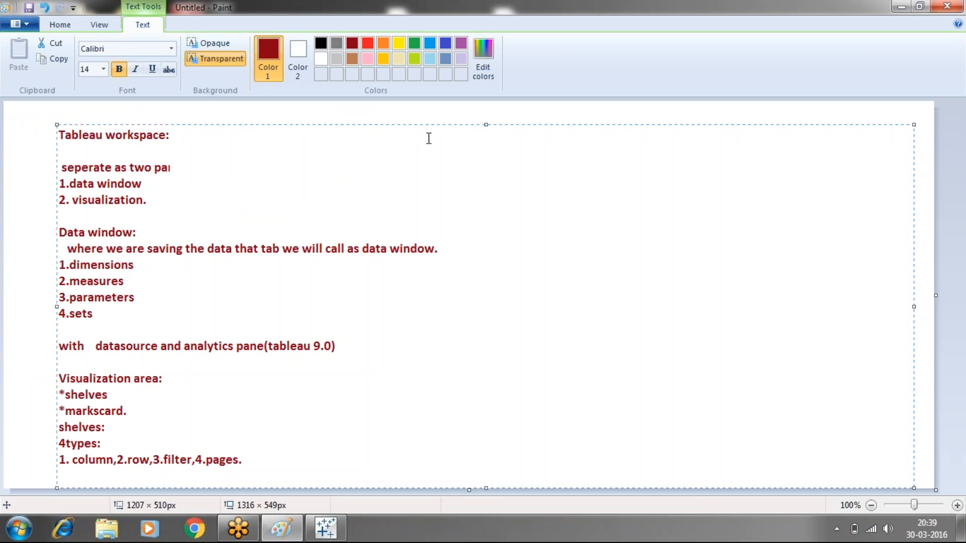
click(415, 110)
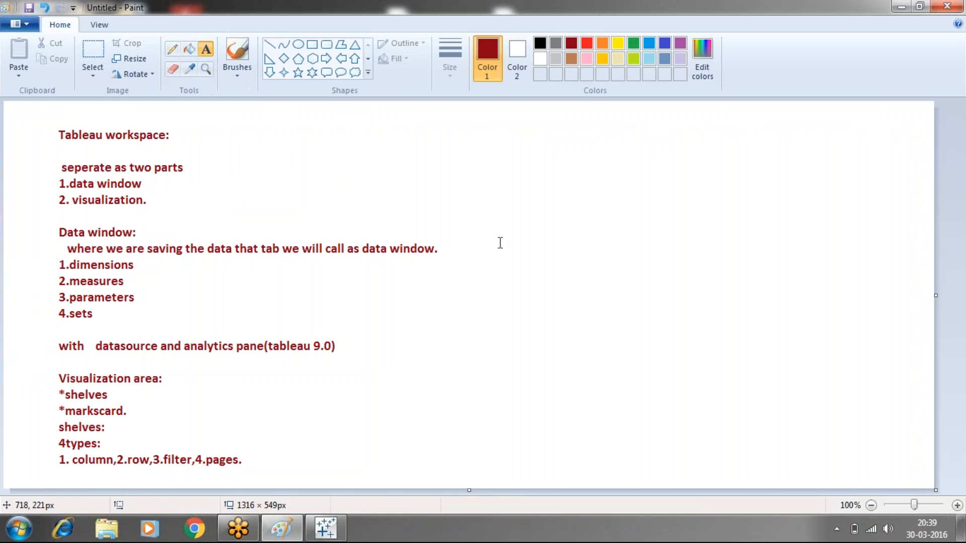
drag(459, 132, 912, 488)
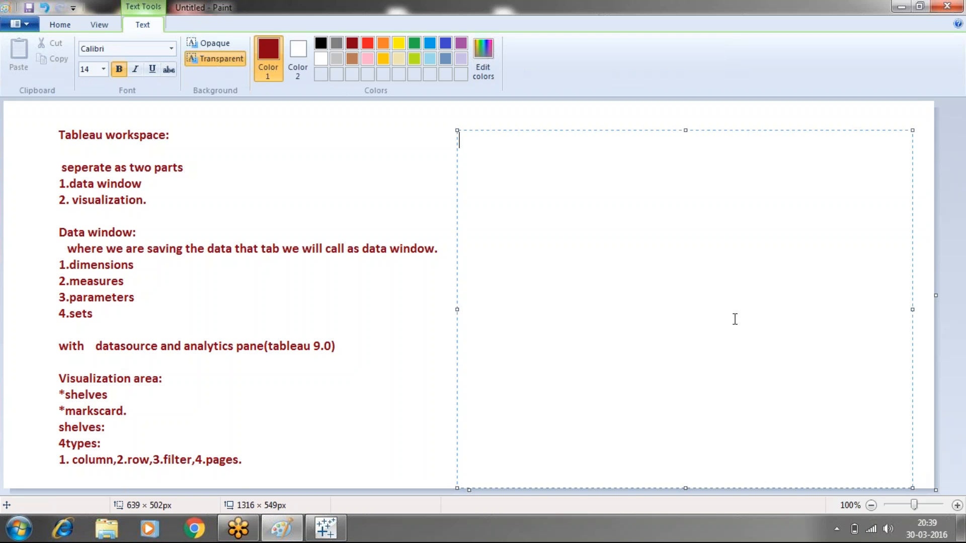
text(mra)
text(ks)
key(BackSpace)
key(BackSpace)
key(BackSpace)
text(arks card:)
key(Return)
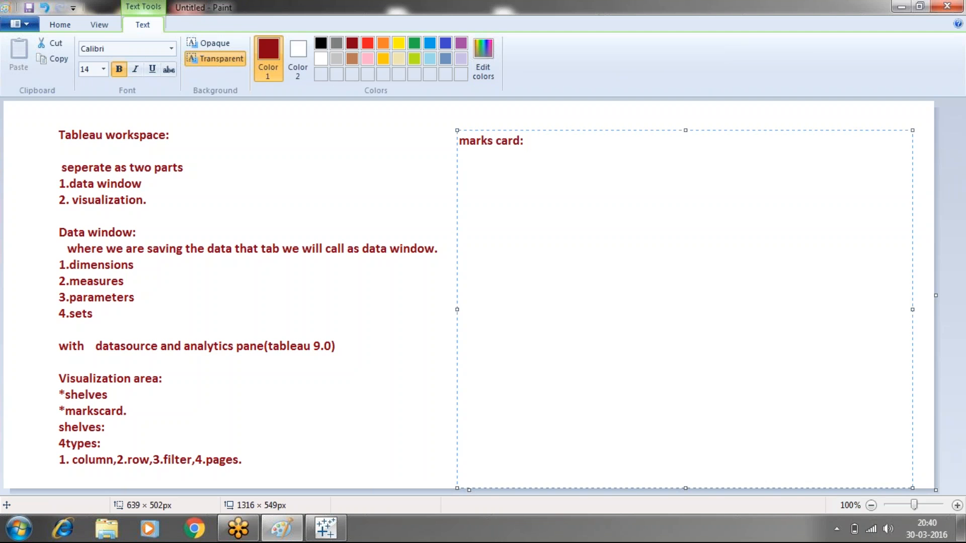
- Write "color,size,label,detail,tooltip and shapes." on the line below the marks card heading
text(color)
text(r)
text(,size)
text(,label)
text(,)
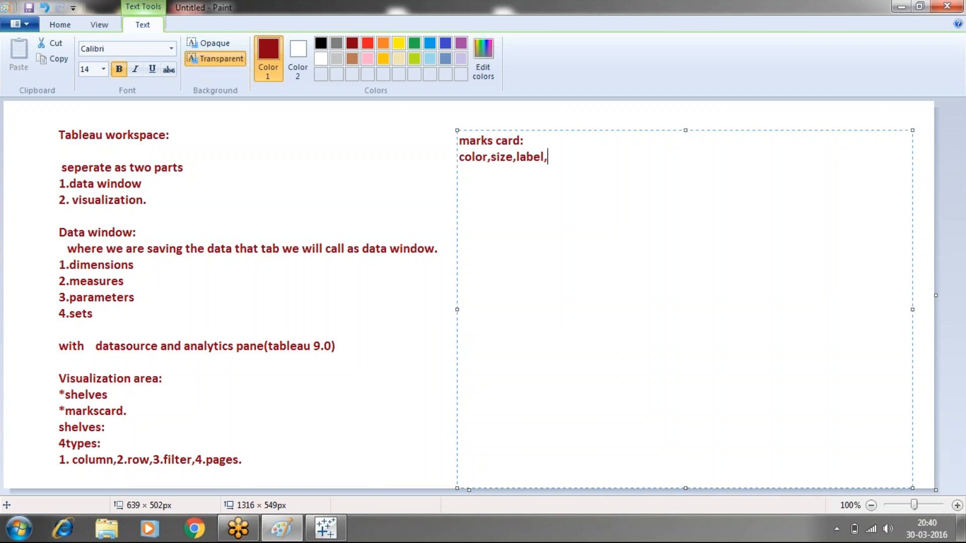
text(detail,tool)
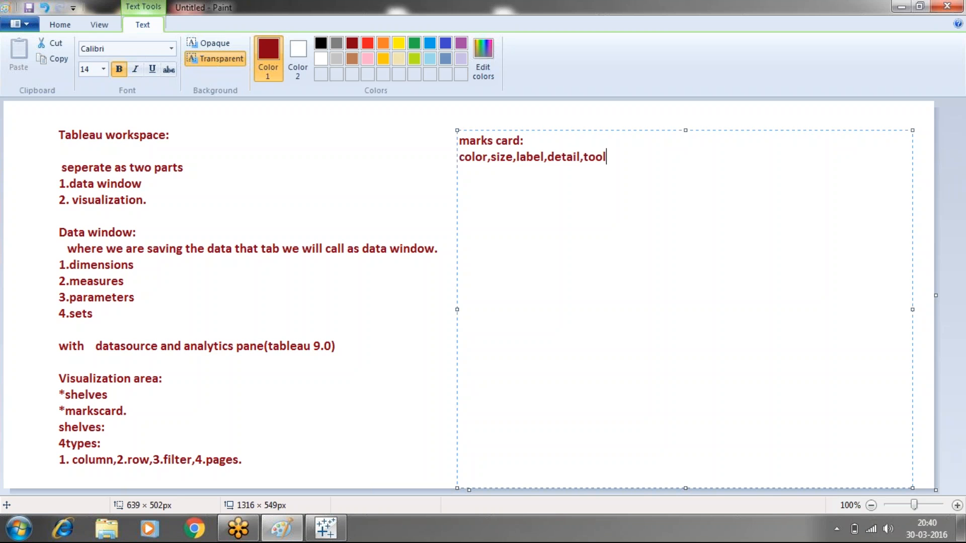
text(tip and shapes)
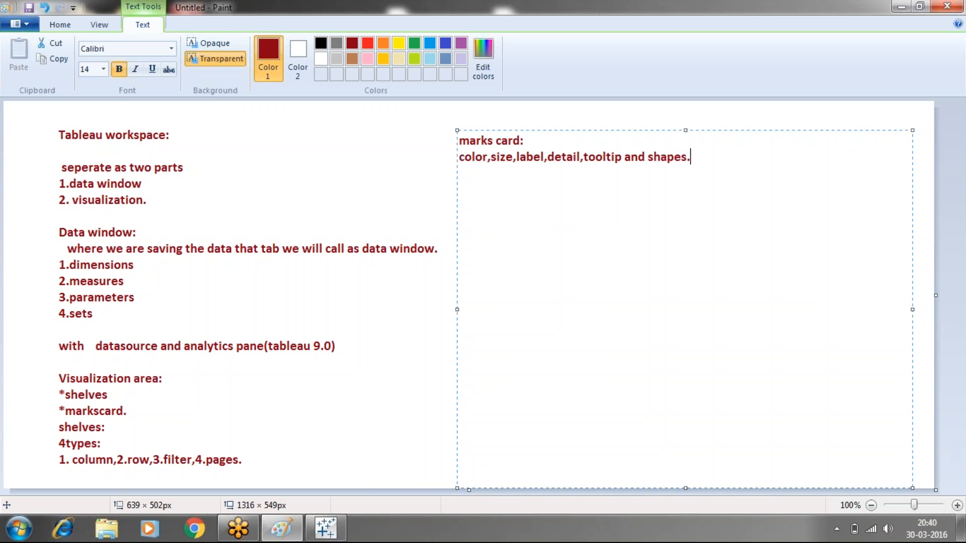
text(.)
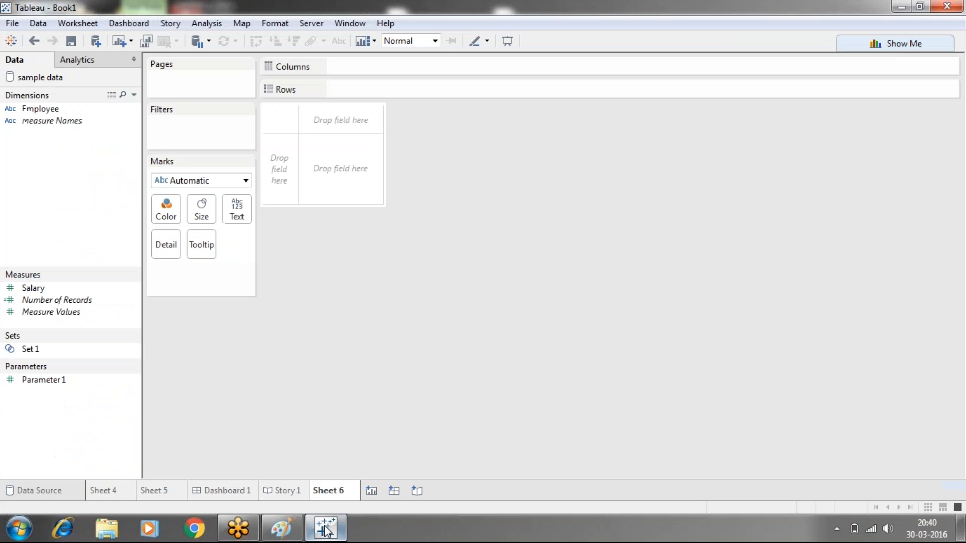
- After checking the marks card in Tableau, draw a green bracket with an arrow in Paint joining color, size and label
key(alt+Tab)
click(290, 522)
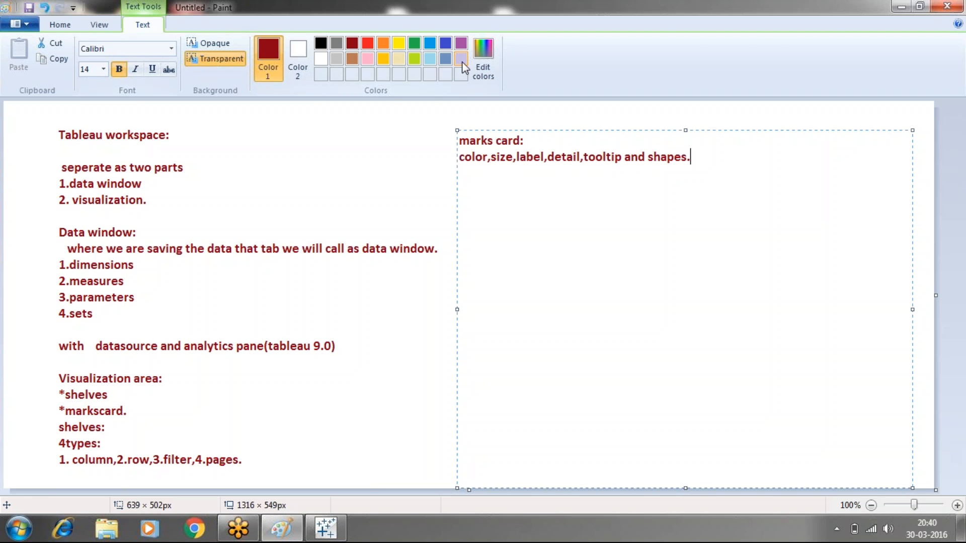
click(737, 43)
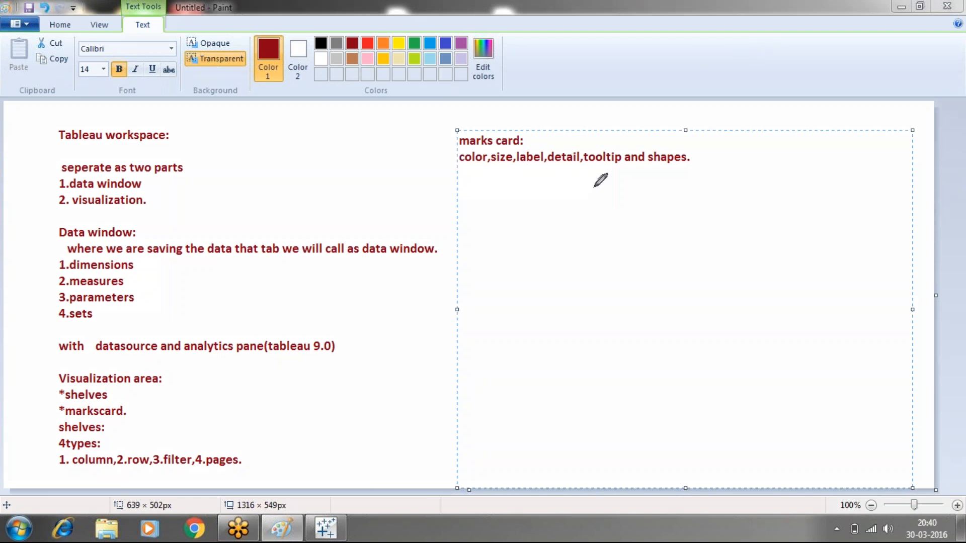
mouse_move(477, 166)
mouse_down()
mouse_move(476, 199)
mouse_move(486, 204)
mouse_move(502, 196)
mouse_move(503, 166)
mouse_move(504, 203)
mouse_move(542, 196)
mouse_move(534, 165)
mouse_move(541, 196)
mouse_move(524, 202)
mouse_move(535, 225)
mouse_move(537, 210)
mouse_up()
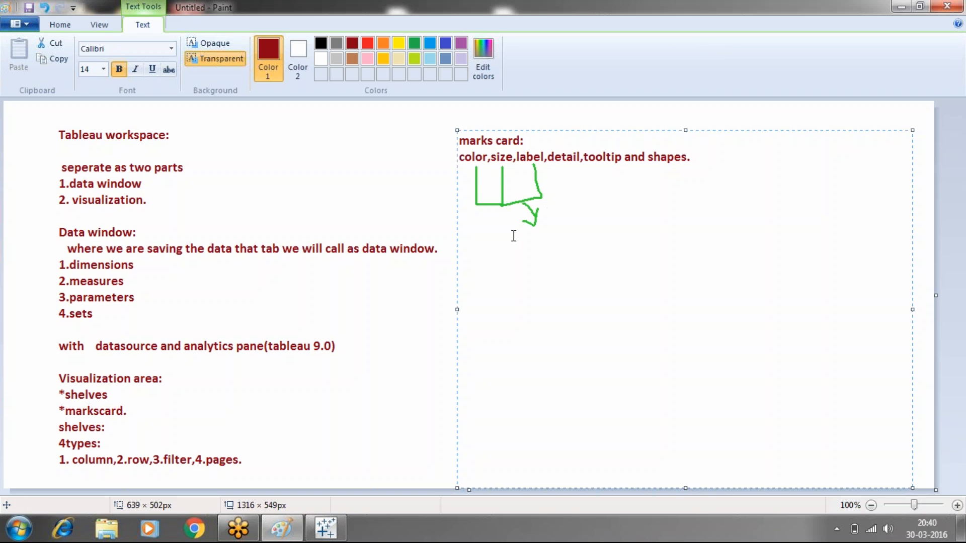
- Write "legends." below the green bracket in the marks card notes
drag(491, 236, 662, 247)
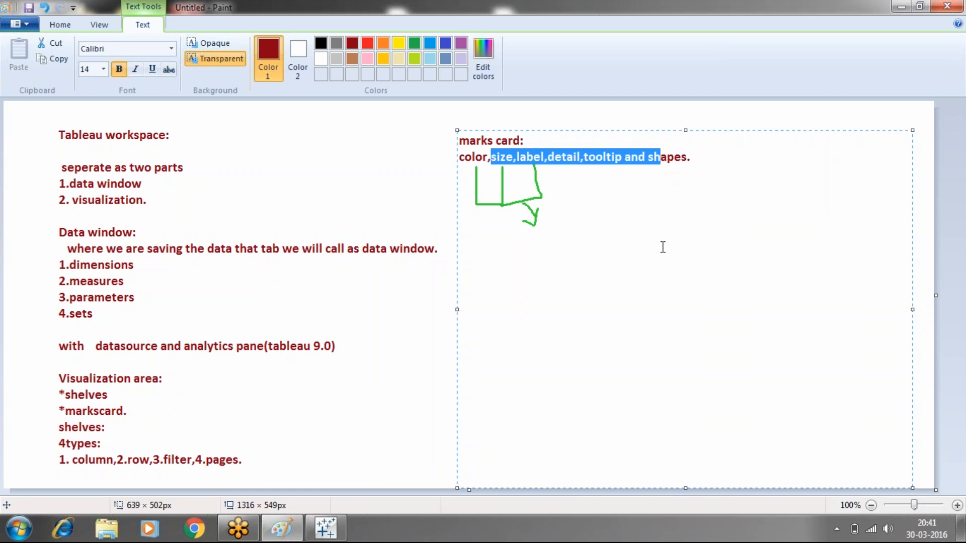
click(588, 219)
click(707, 159)
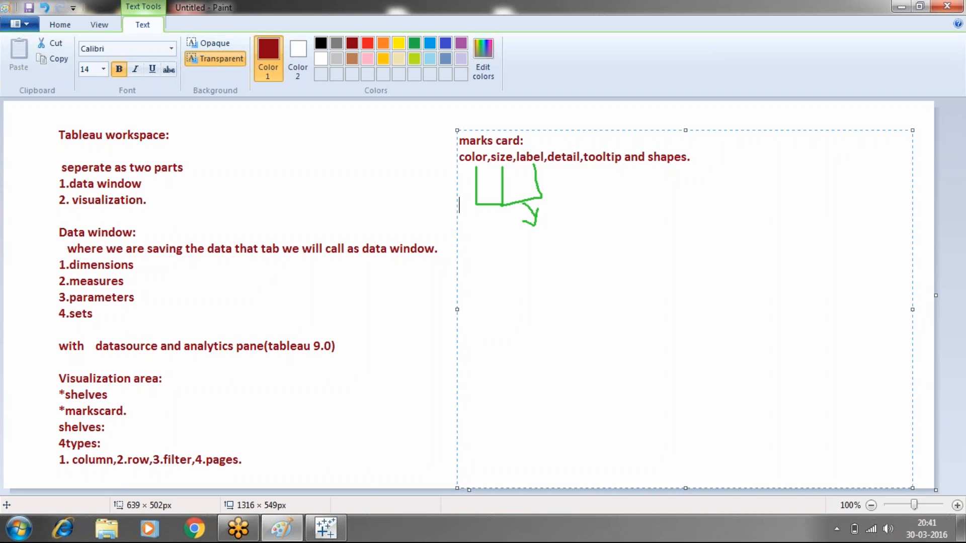
text(legends.)
- After checking the Text option on Tableau's marks card, change "label" in the Paint marks card list to "label or text"
click(336, 520)
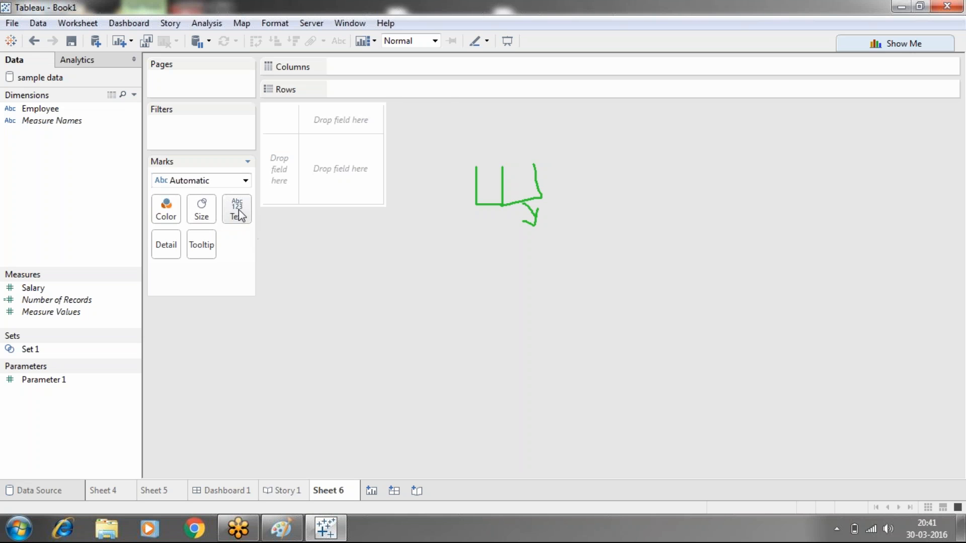
click(281, 528)
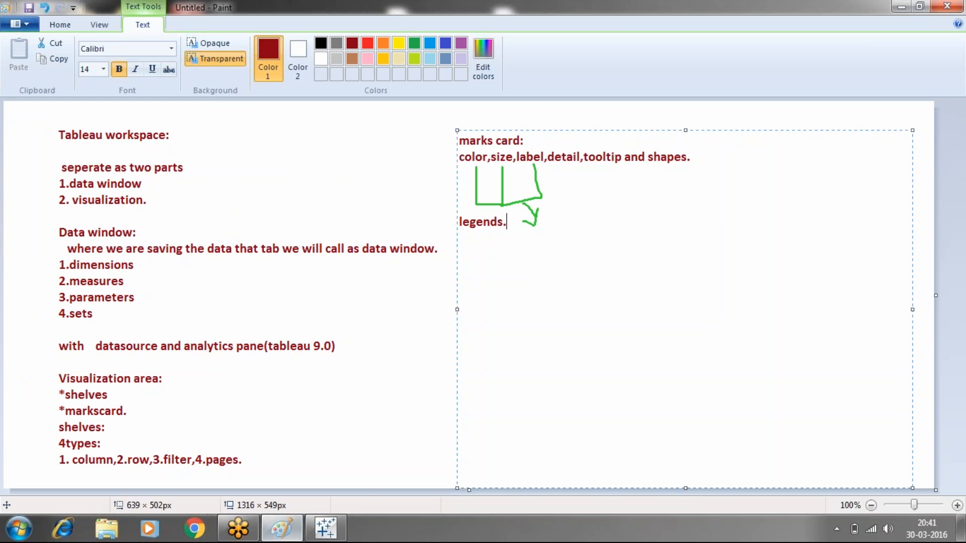
click(545, 156)
text(ot)
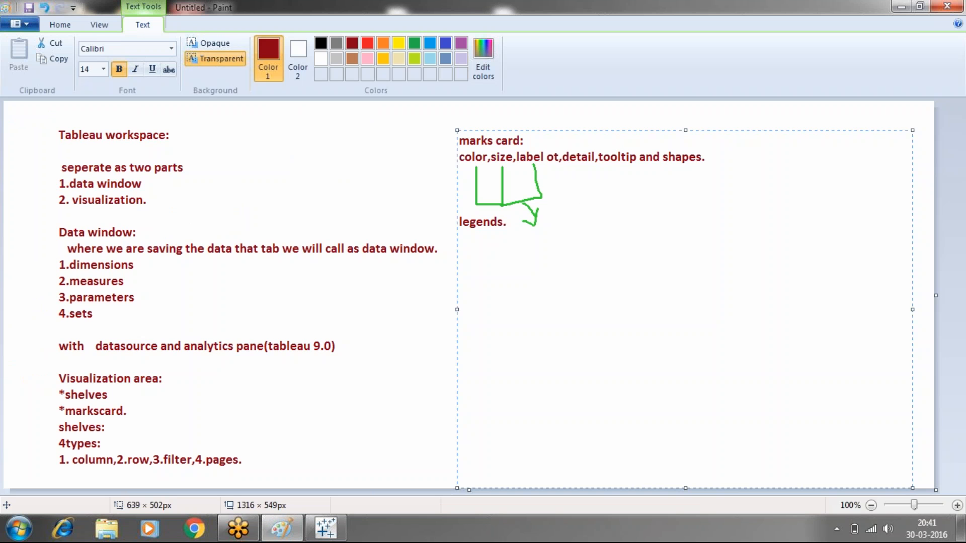
key(BackSpace)
text(r text)
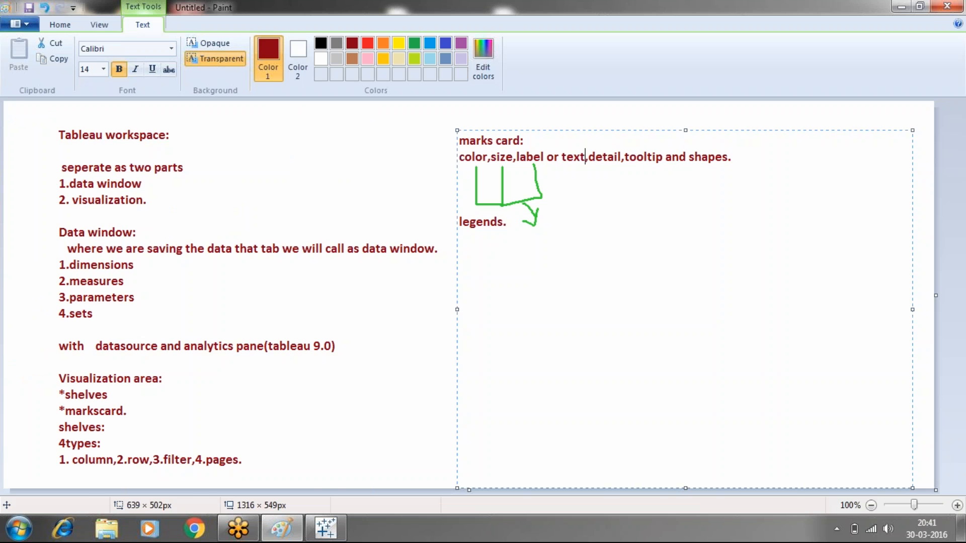
- Switch to Tableau and set the mark type on Sheet 6 to Shape
click(326, 528)
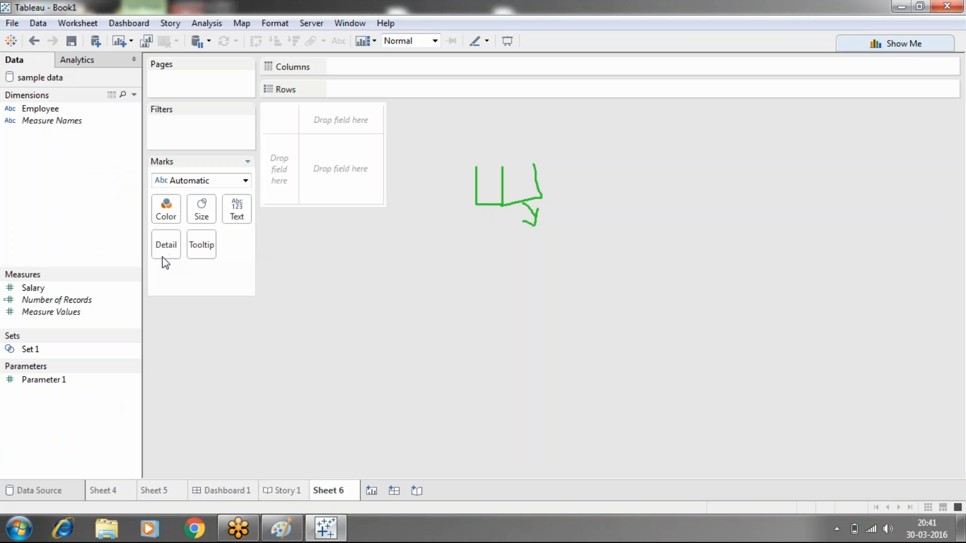
click(245, 182)
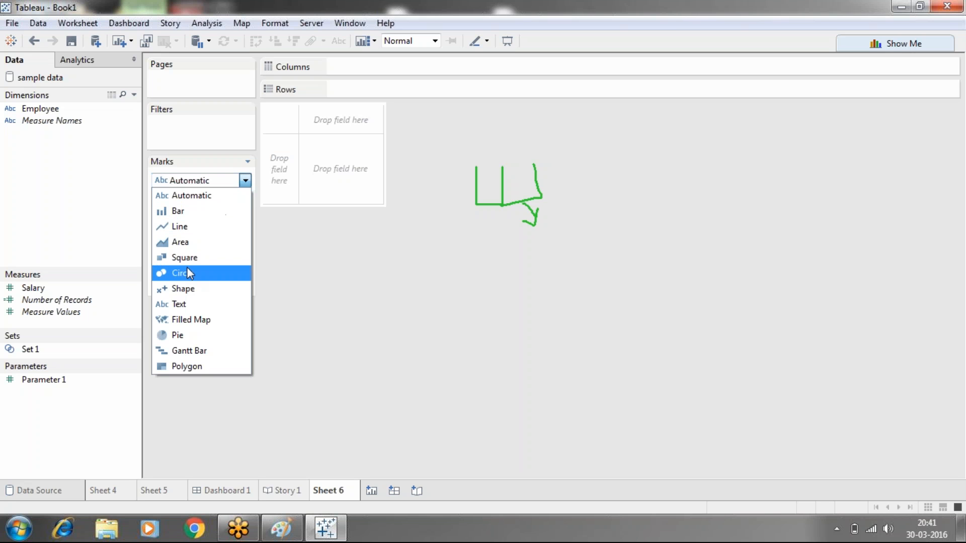
click(184, 289)
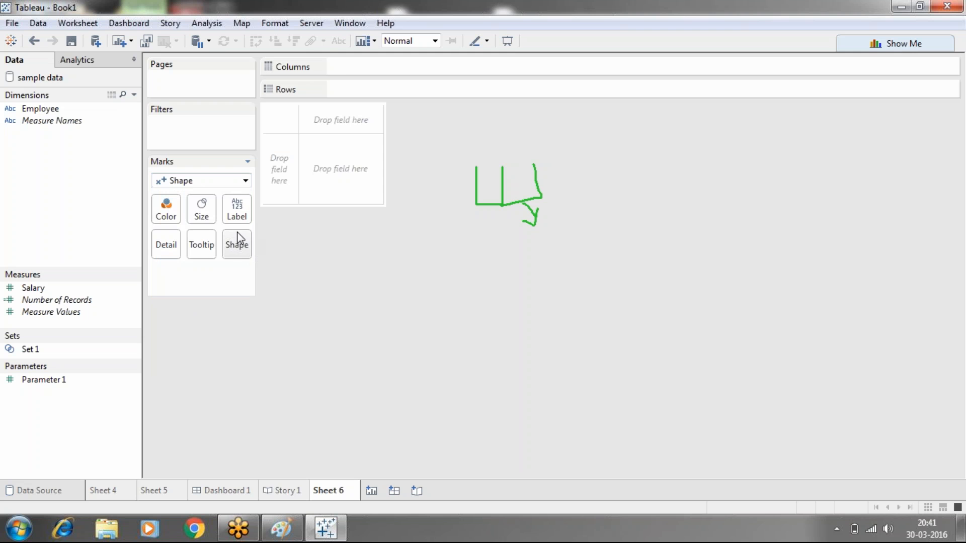
- Switch to Paint, finish the marks card text block and draw a green tick under "column" in the shelf types
click(288, 532)
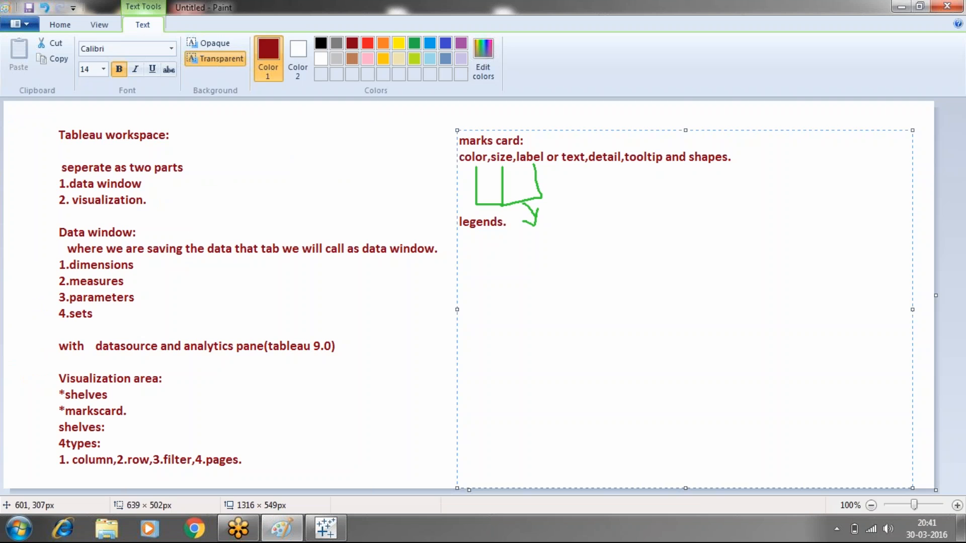
click(429, 318)
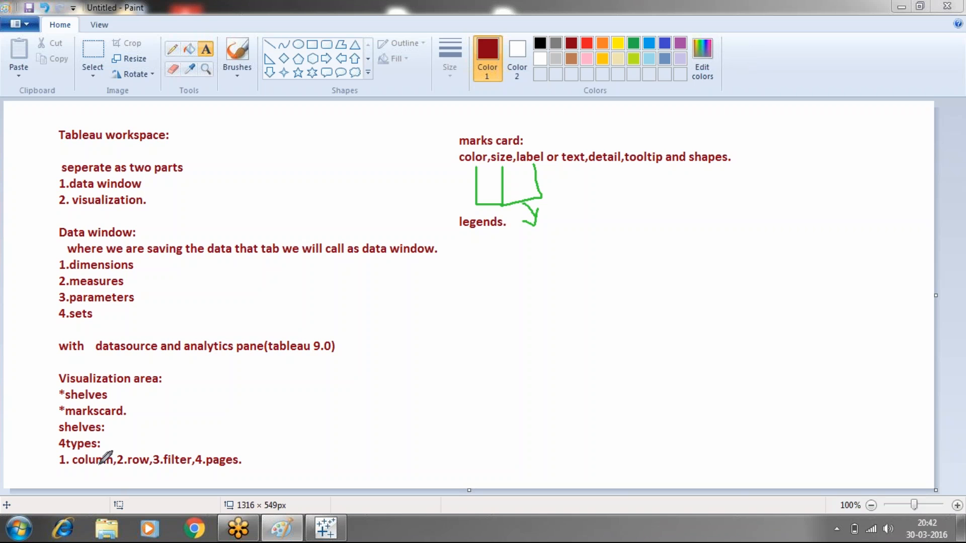
mouse_move(100, 463)
mouse_down()
mouse_move(106, 474)
mouse_move(120, 452)
mouse_up()
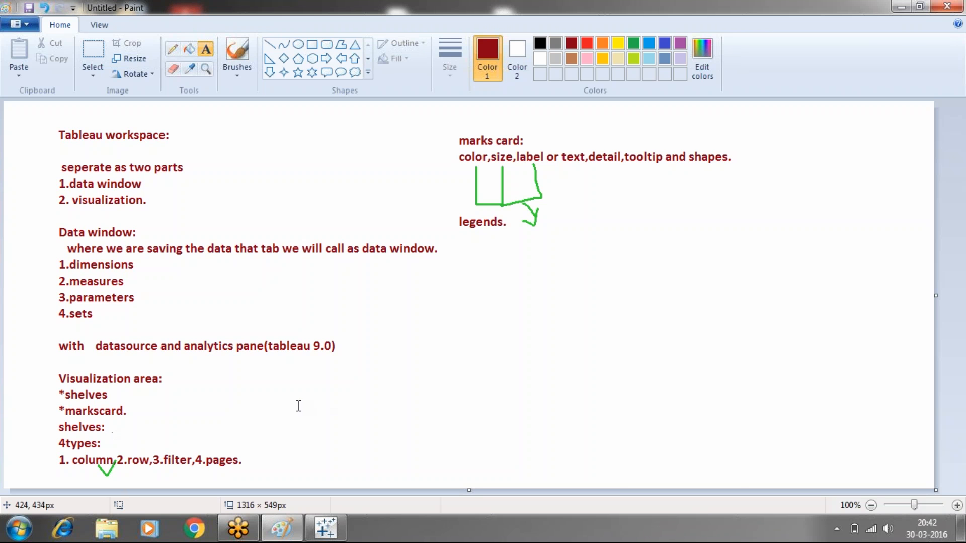
- Add a wide text block beside the shelves notes and write "column: if i drag any dimension into"
drag(286, 403, 653, 393)
mouse_move(833, 362)
mouse_down()
mouse_move(934, 372)
mouse_move(938, 490)
mouse_up()
text(column)
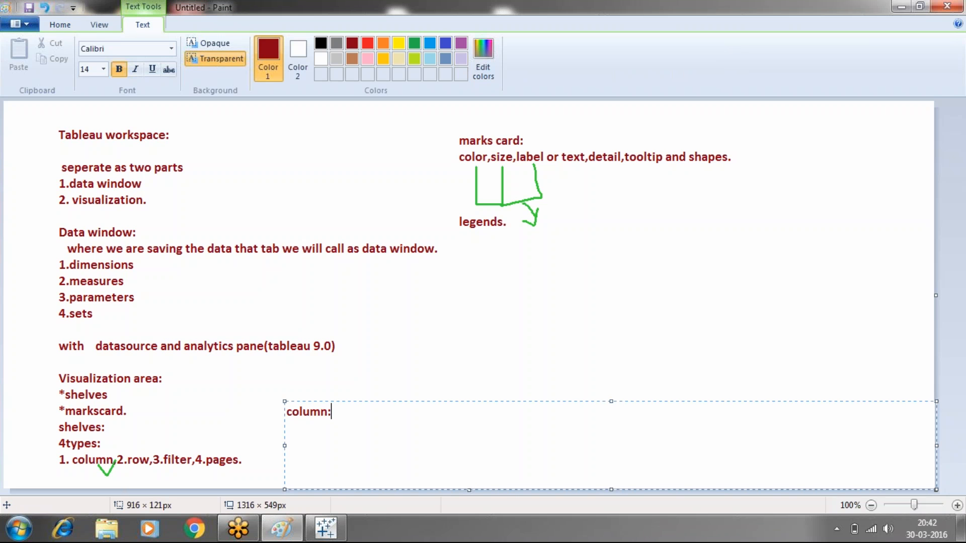
text(: if i dara)
key(BackSpace)
key(BackSpace)
key(BackSpace)
text(rag any )
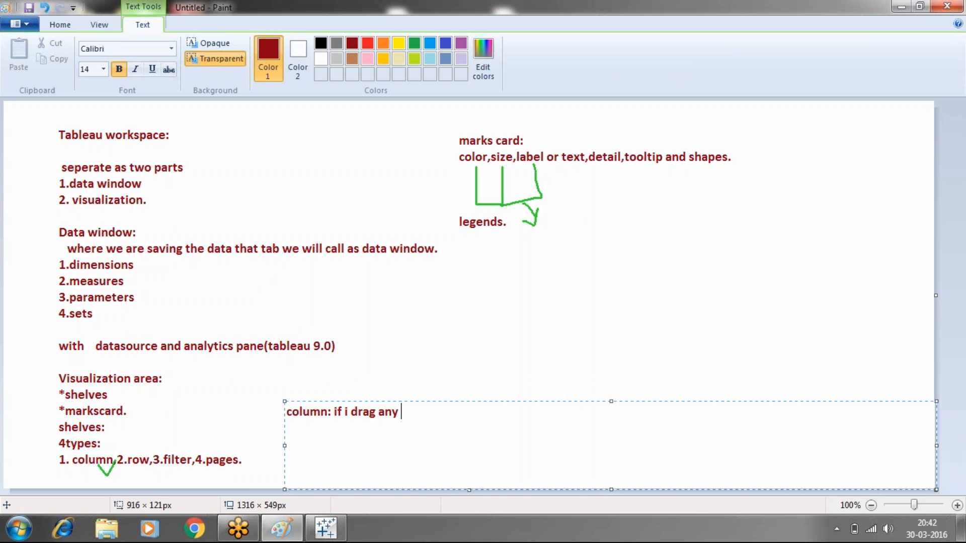
text(dimension into )
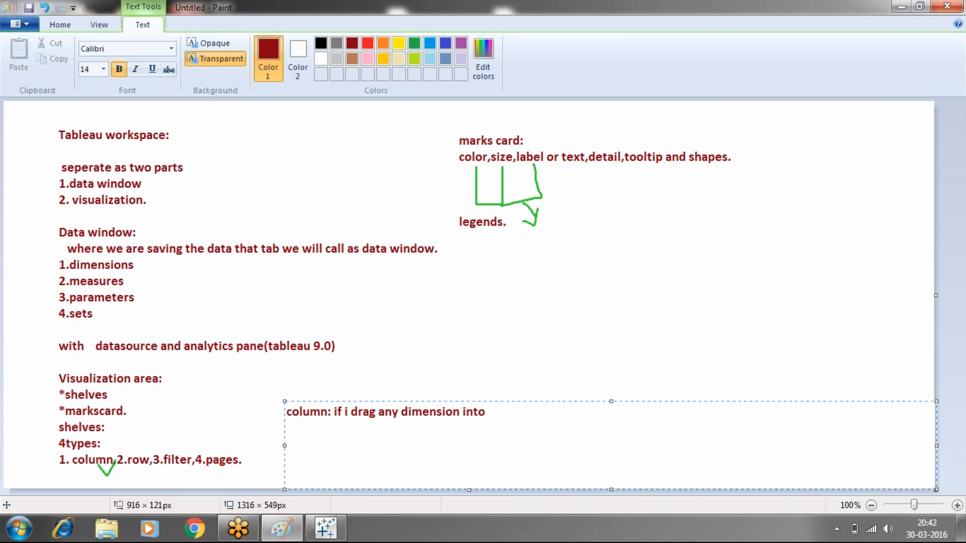
text(columns i will get)
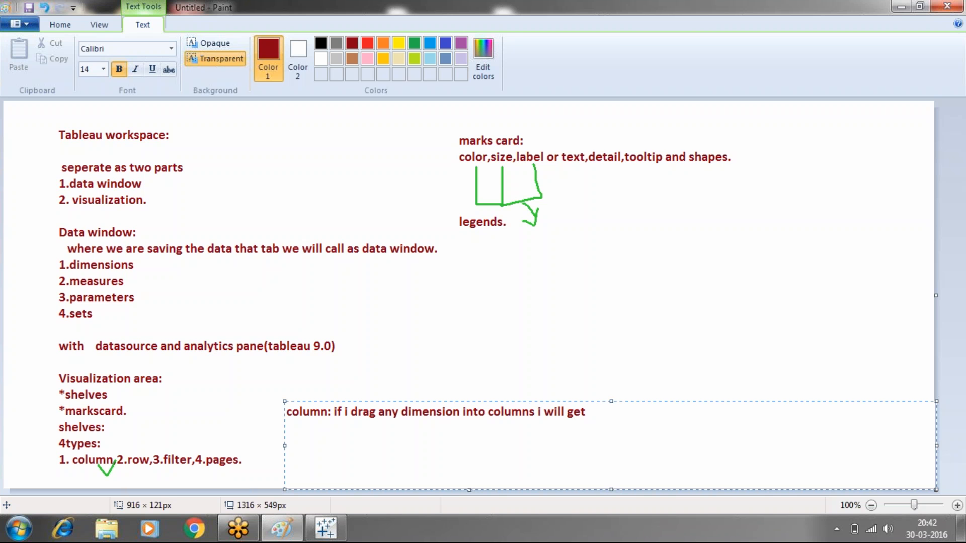
text( visul)
- Continue the column note with "columns i will get visualization in the form"
key(BackSpace)
text(a)
text(lization)
text( i)
text(the form v)
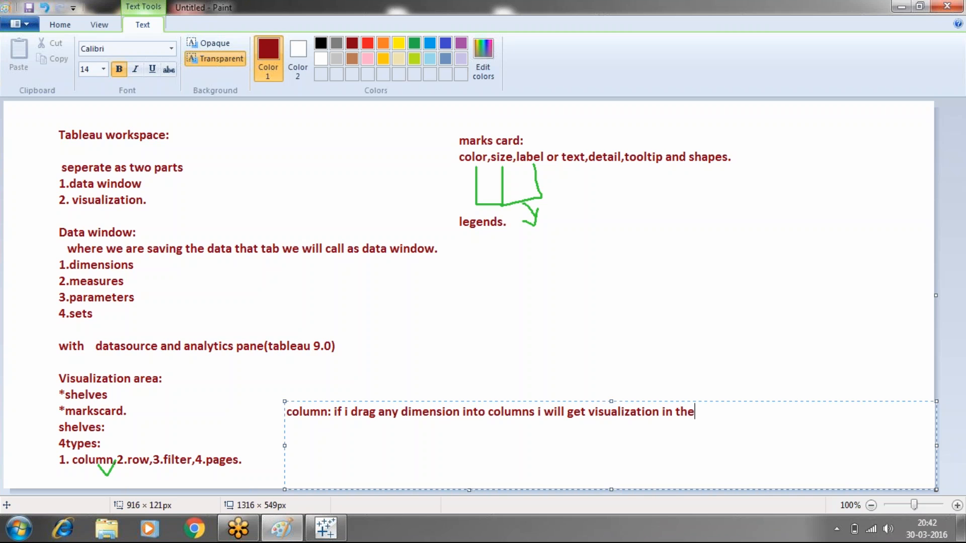
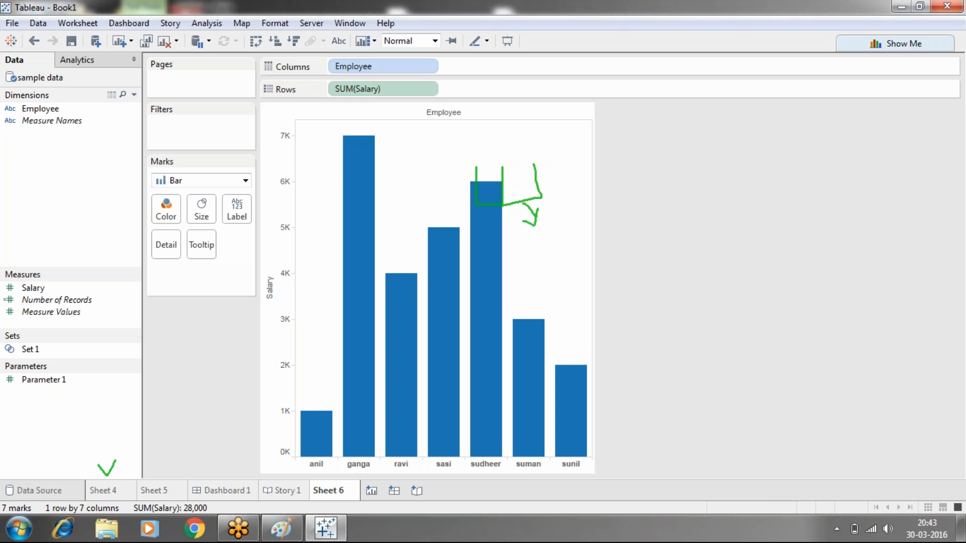
- Move the Employee field to Rows and SUM(Salary) to Columns on Sheet 6
drag(370, 68, 500, 93)
mouse_move(396, 84)
mouse_down()
mouse_move(391, 71)
mouse_move(393, 89)
mouse_up()
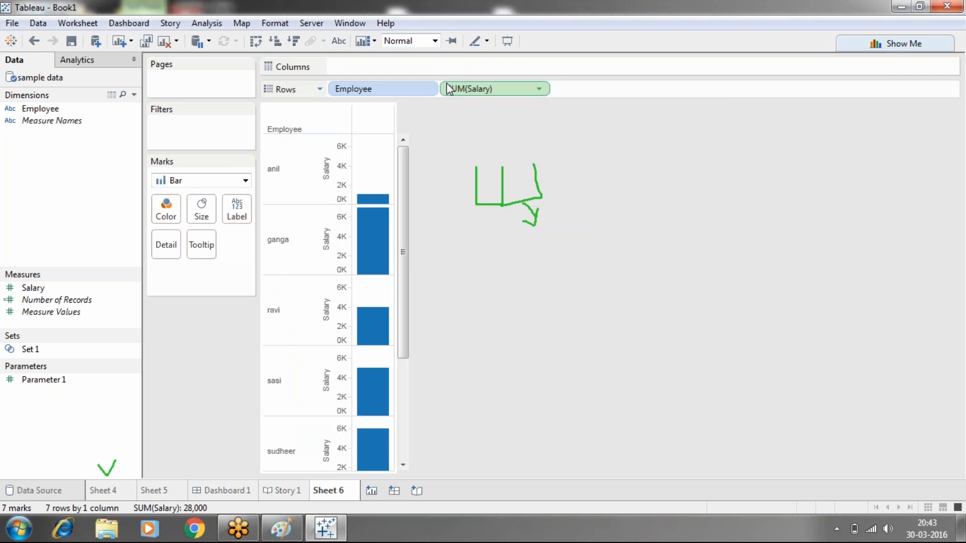
drag(460, 89, 403, 67)
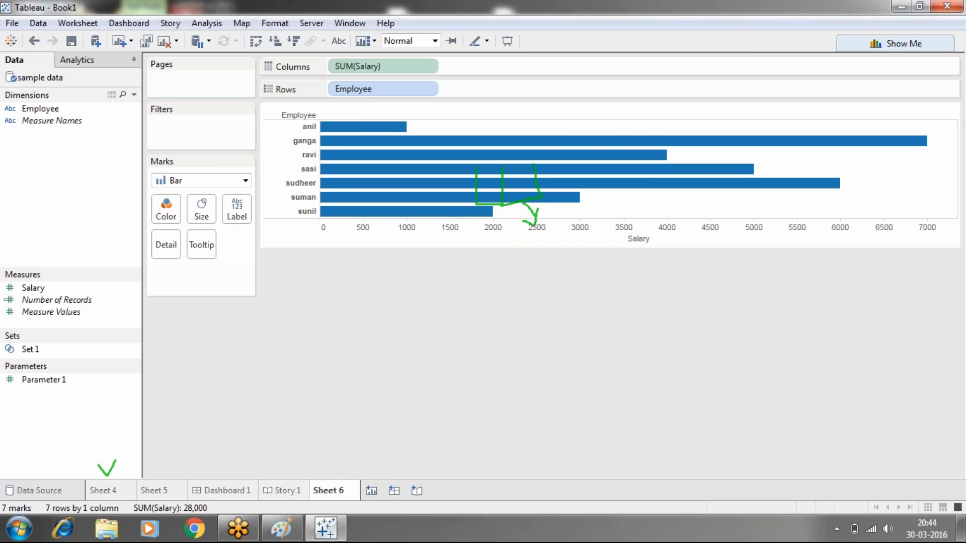
- Switch to Paint and finish the text block holding the column and row notes
click(297, 528)
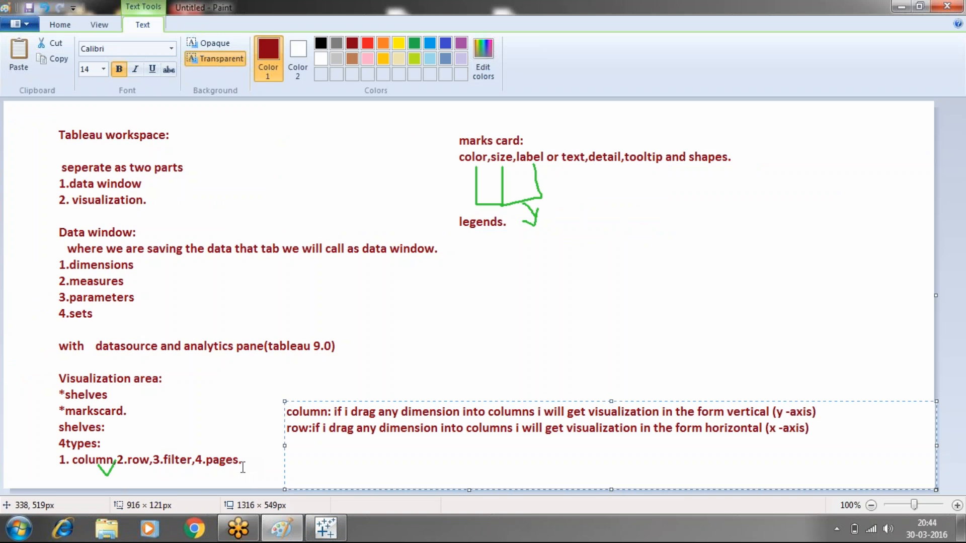
click(247, 448)
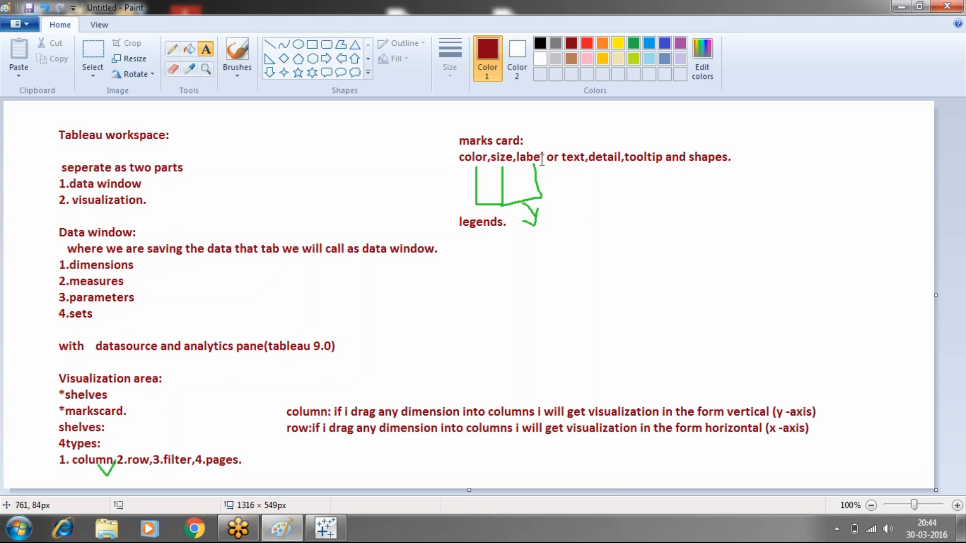
- Switch to Tableau and swap the rows and columns of the Sheet 6 chart
click(326, 528)
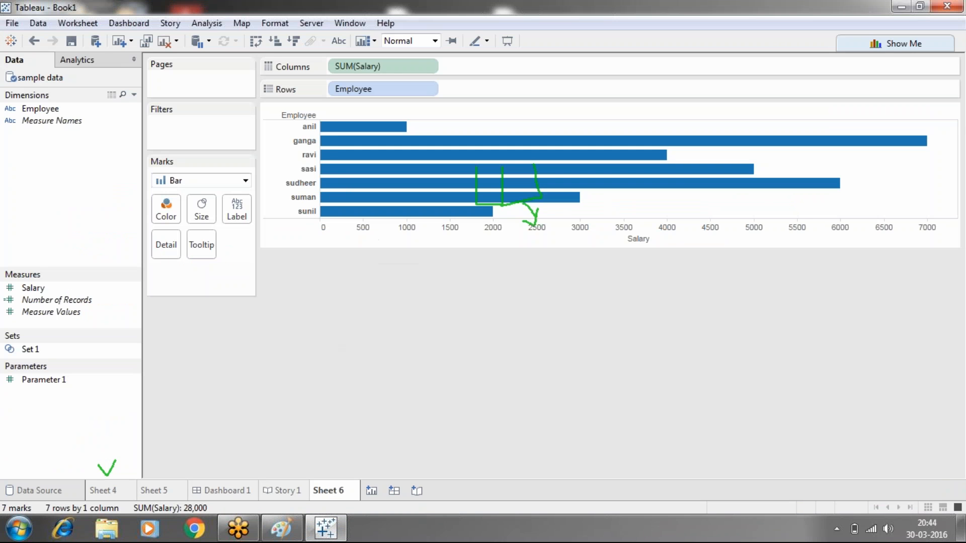
click(256, 42)
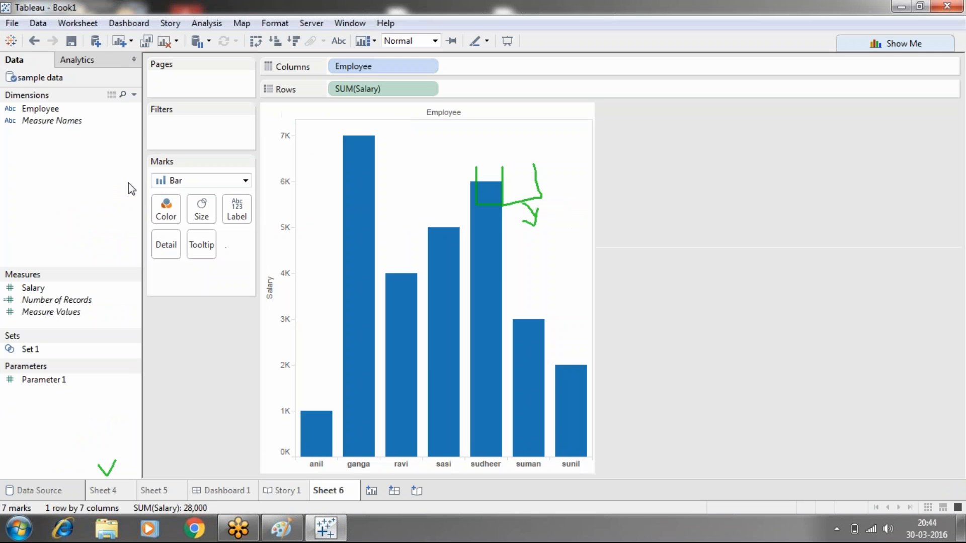
- Assign the Employee dimension to Color, Size and Label on the marks card of Sheet 6
drag(40, 109, 163, 213)
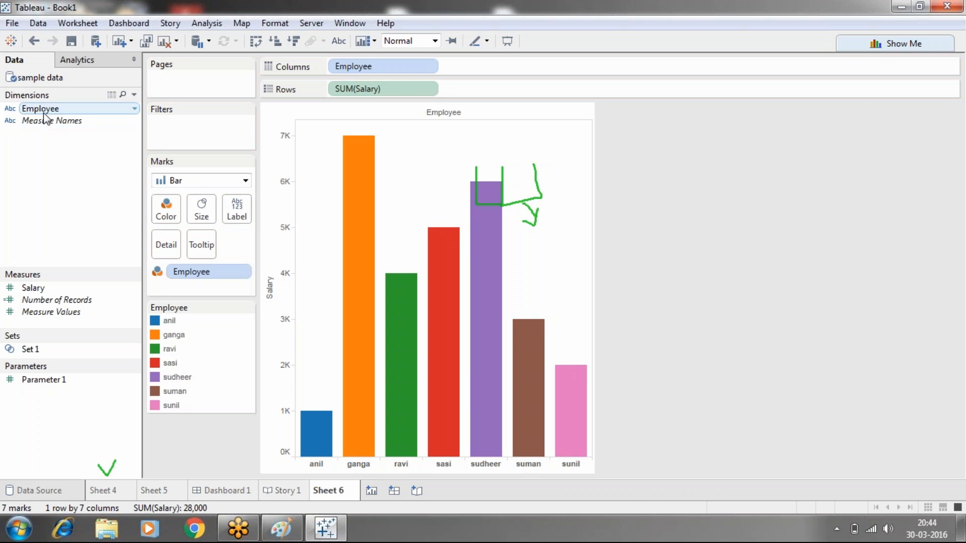
drag(51, 114, 201, 211)
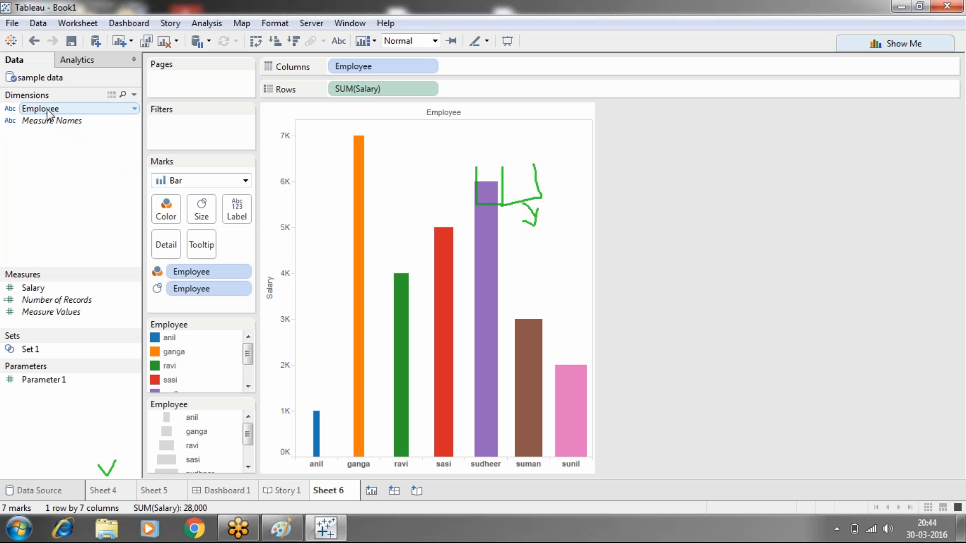
drag(61, 108, 234, 212)
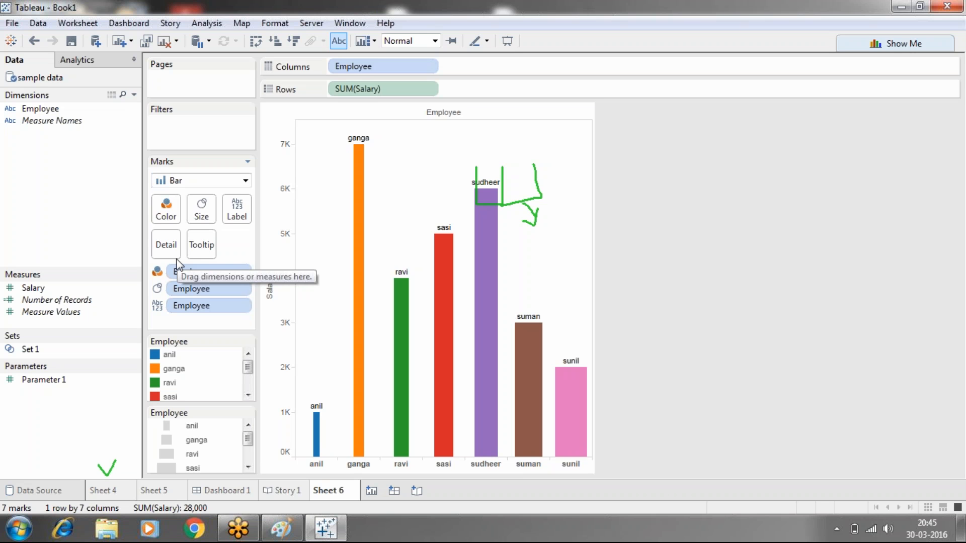
mouse_move(352, 231)
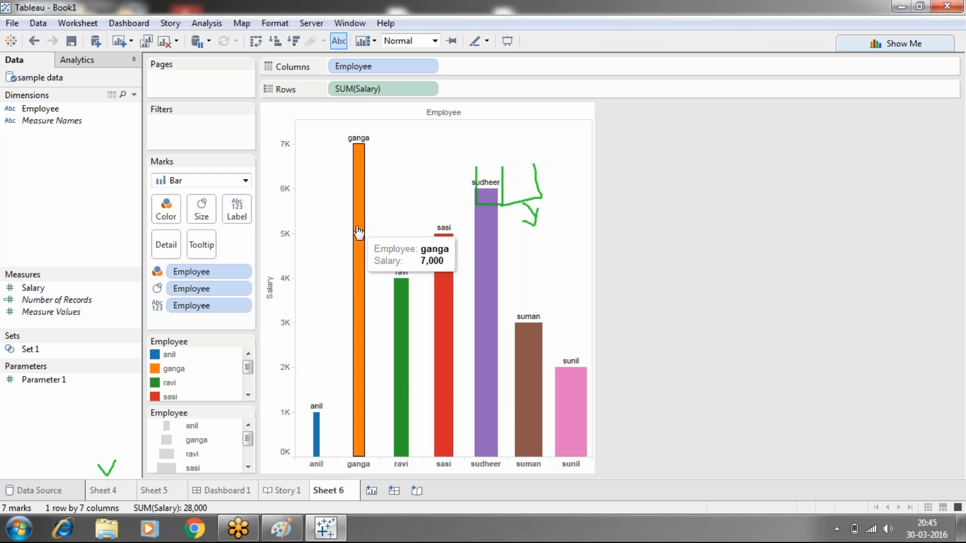
- Colour the whole tooltip text of the Sheet 6 marks red and check the tooltips on the bars
click(206, 252)
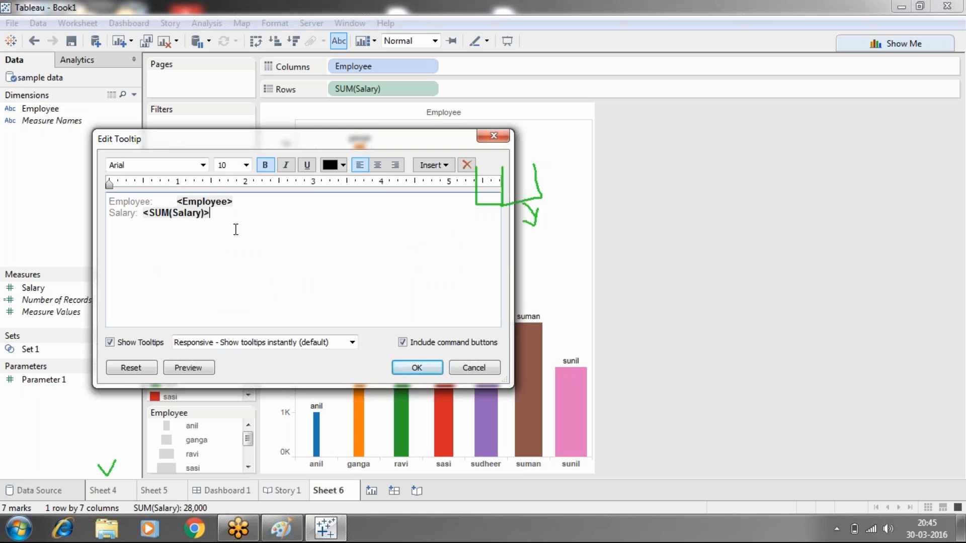
drag(234, 228, 108, 201)
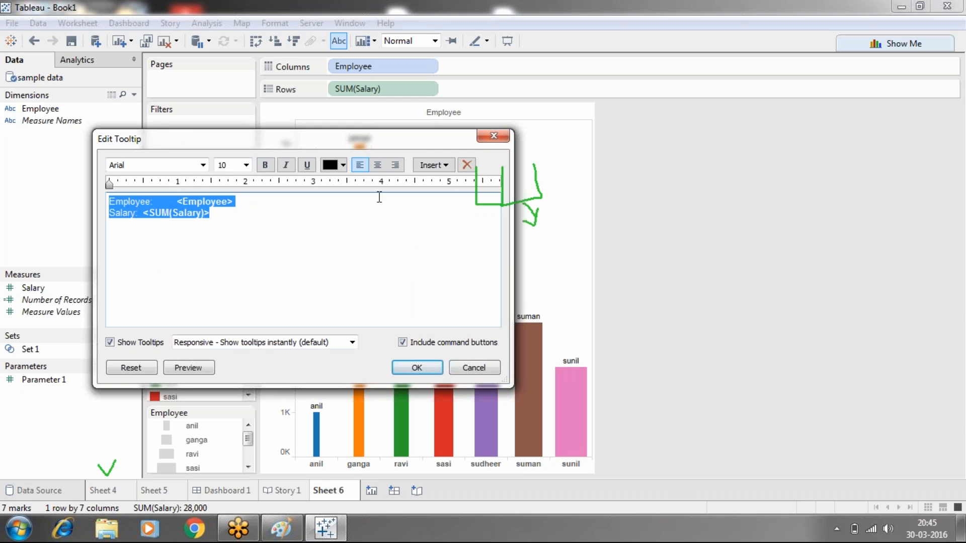
click(343, 164)
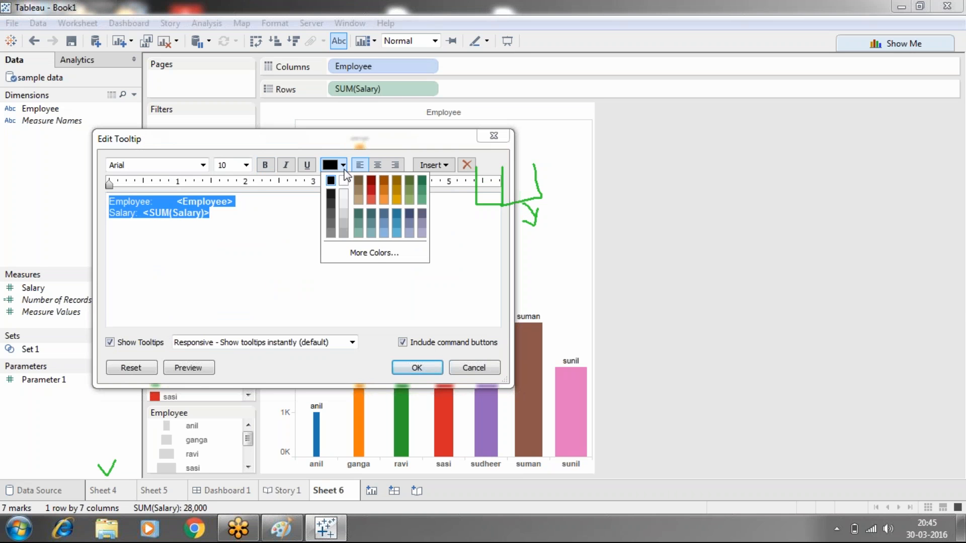
click(371, 192)
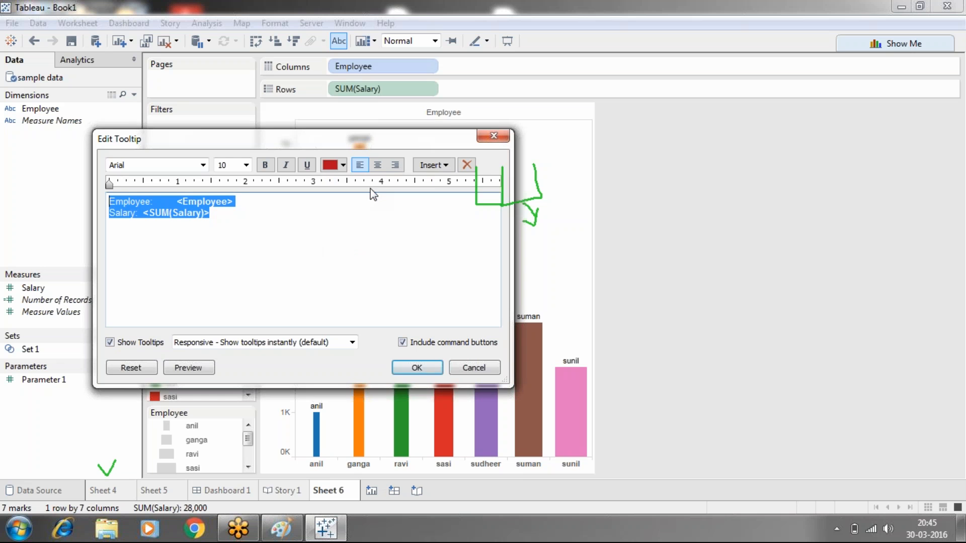
click(417, 368)
mouse_move(441, 347)
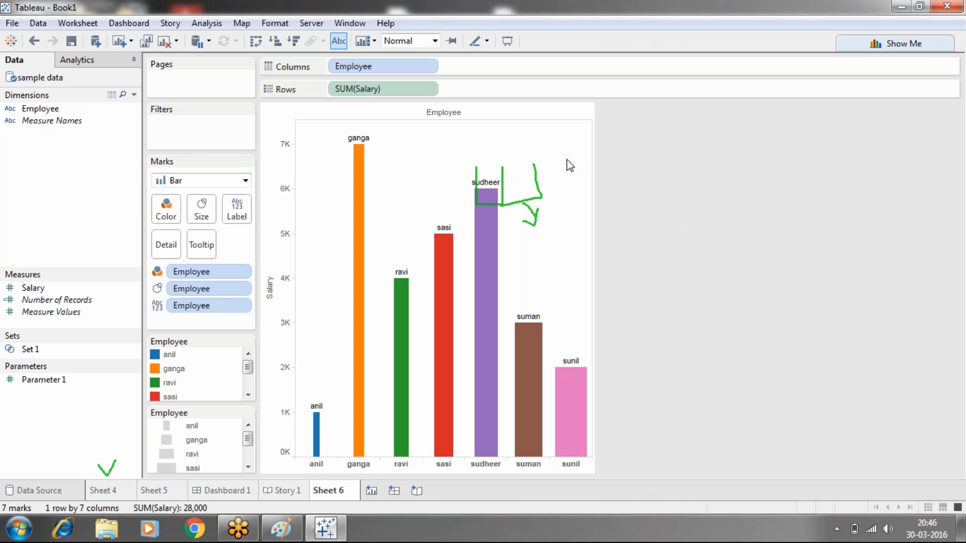
mouse_move(401, 291)
- Circle the new worksheet and new dashboard controls in green and draw arrows from the dashboard and story controls to handwritten "Dash" and "St"
click(739, 38)
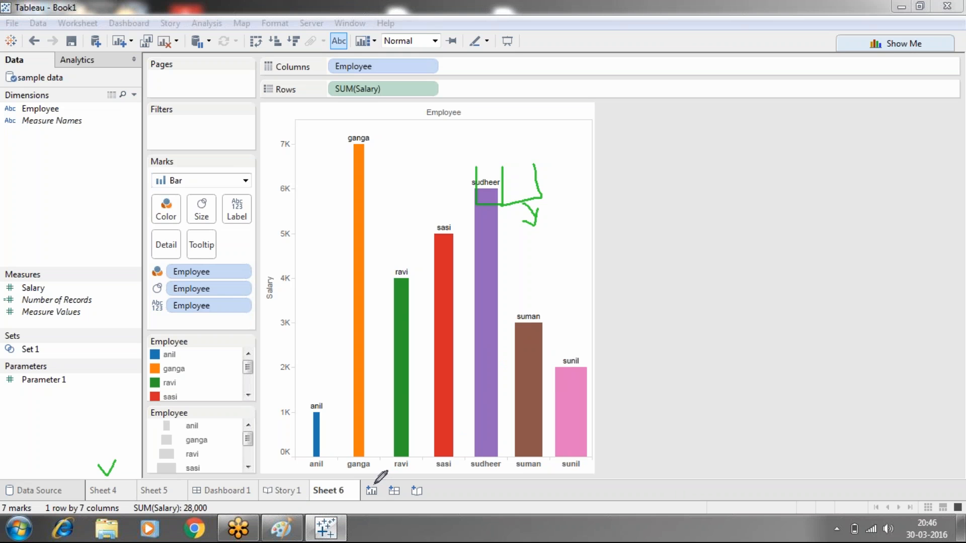
mouse_move(361, 492)
mouse_down()
mouse_move(381, 500)
mouse_move(382, 484)
mouse_move(373, 483)
mouse_up()
mouse_move(386, 484)
mouse_down()
mouse_move(387, 501)
mouse_move(403, 498)
mouse_move(390, 483)
mouse_move(618, 300)
mouse_move(622, 312)
mouse_move(649, 278)
mouse_move(660, 286)
mouse_move(644, 296)
mouse_move(690, 281)
mouse_up()
mouse_move(703, 246)
mouse_down()
mouse_move(710, 275)
mouse_move(724, 266)
mouse_up()
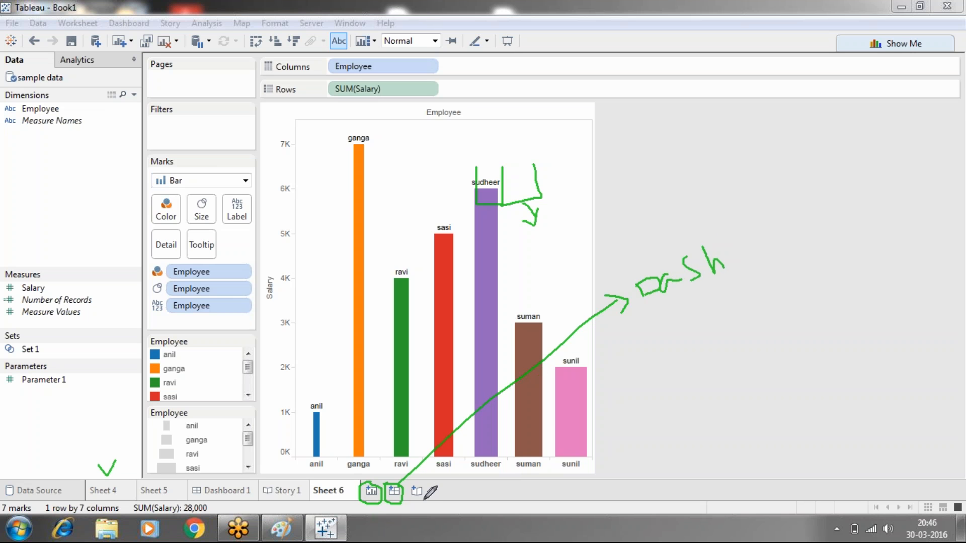
mouse_move(423, 494)
mouse_down()
mouse_move(607, 434)
mouse_move(635, 406)
mouse_move(652, 415)
mouse_move(639, 428)
mouse_up()
mouse_move(685, 371)
mouse_down()
mouse_move(665, 376)
mouse_move(678, 412)
mouse_move(669, 418)
mouse_move(704, 400)
mouse_up()
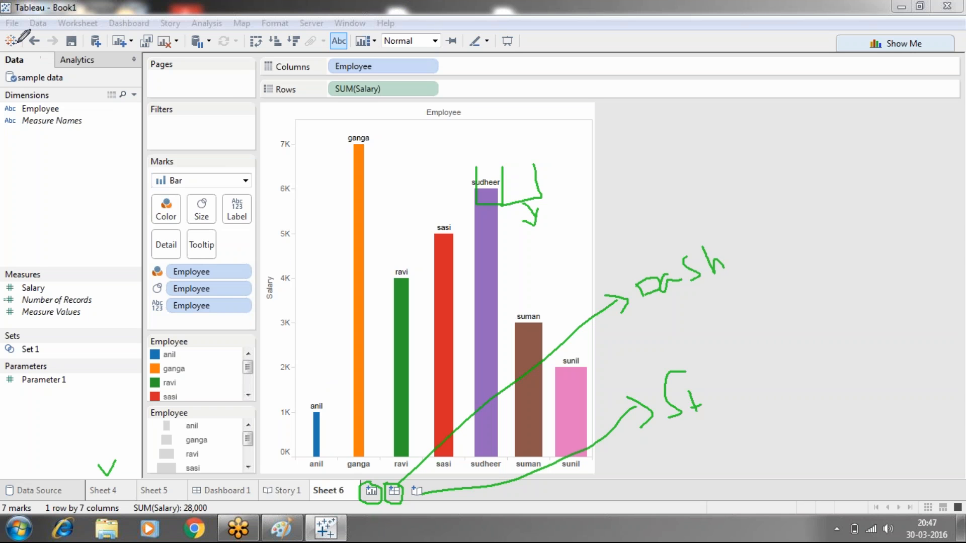
- Circle the start page control in green, view Tableau's start page and return to the worksheet
mouse_move(5, 46)
mouse_down()
mouse_move(11, 52)
mouse_move(23, 44)
mouse_move(6, 34)
mouse_move(4, 48)
mouse_up()
click(10, 42)
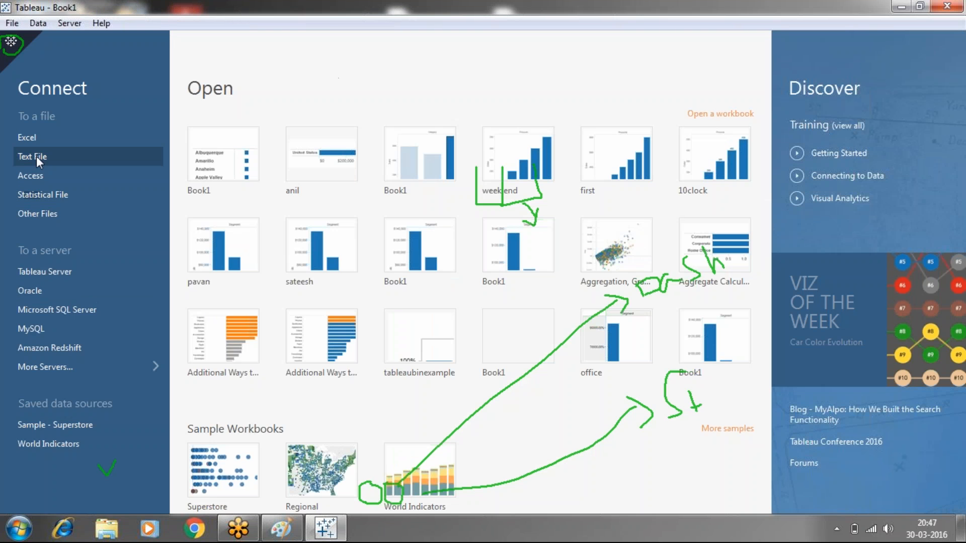
click(11, 44)
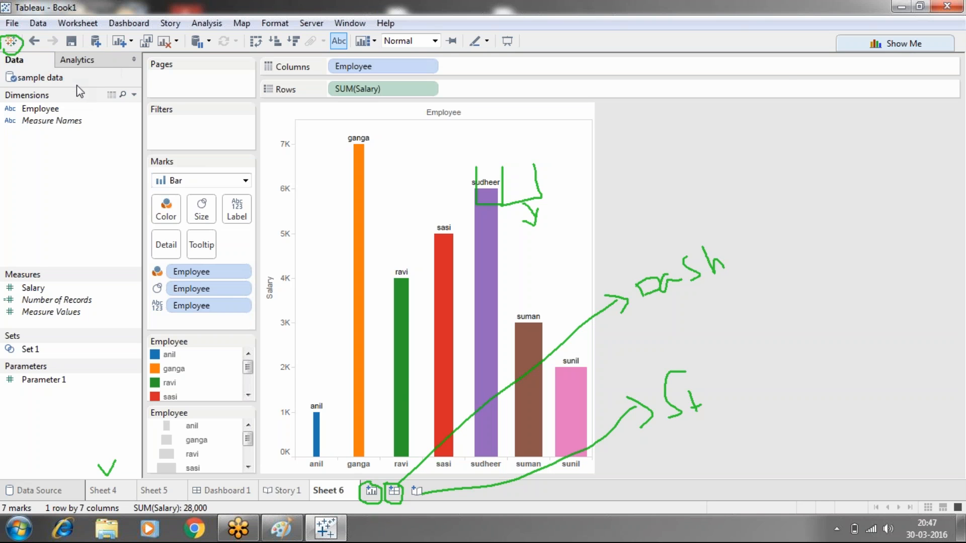
- Examine the file and server types offered for a new data source connection, including the additional servers
click(795, 45)
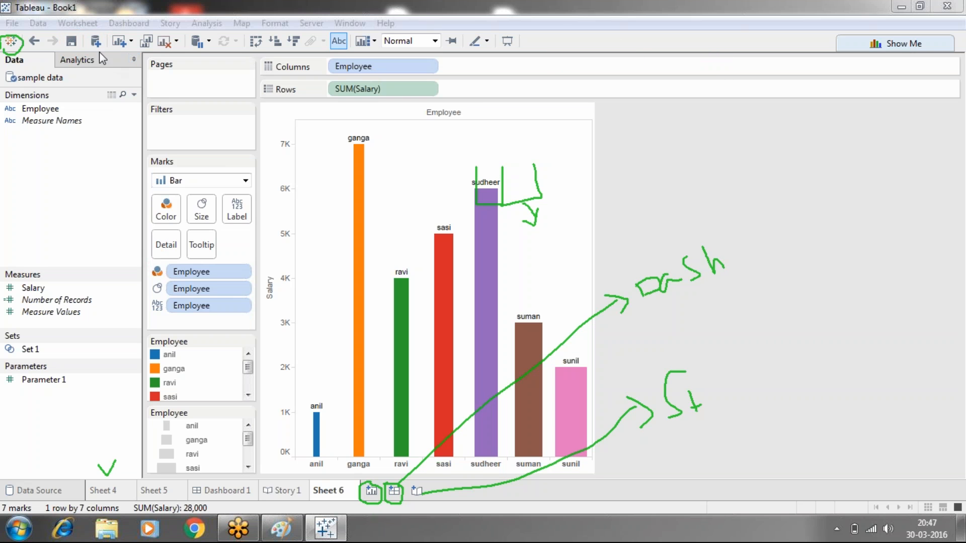
click(95, 39)
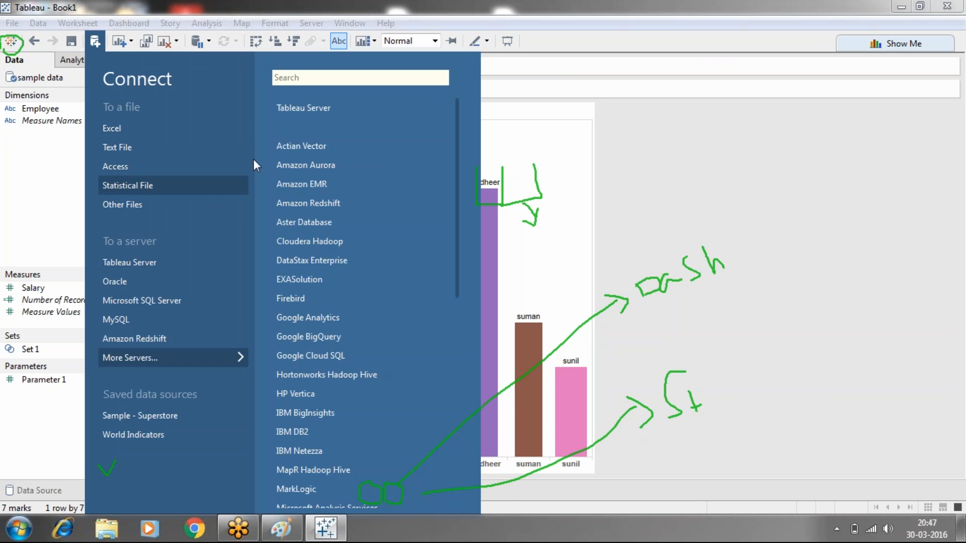
click(683, 264)
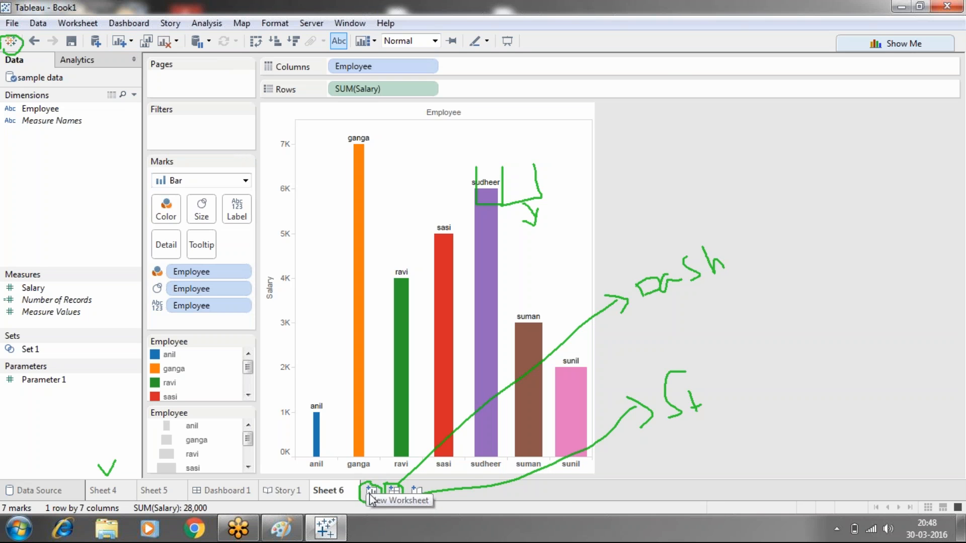
- Erase the green annotations and view the options for creating a new worksheet, dashboard or story
click(826, 53)
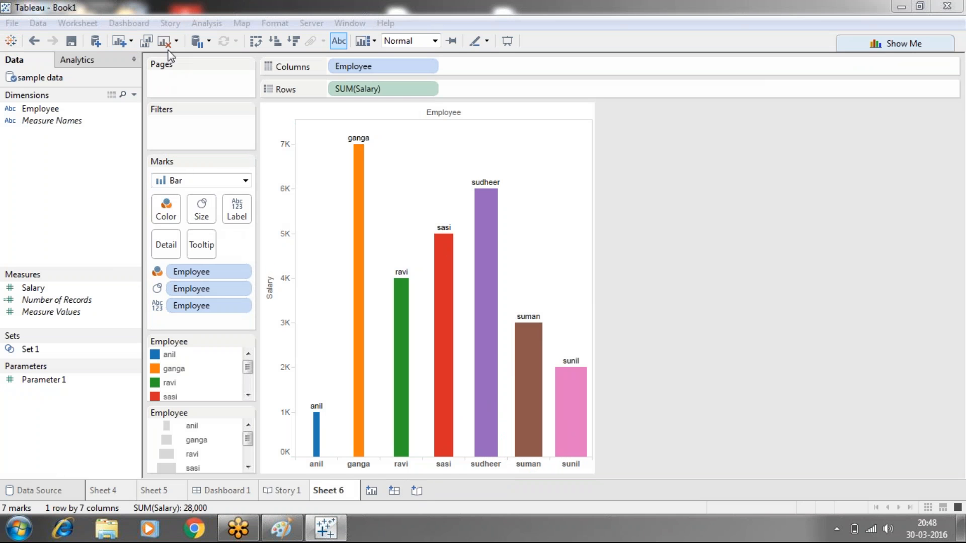
click(130, 43)
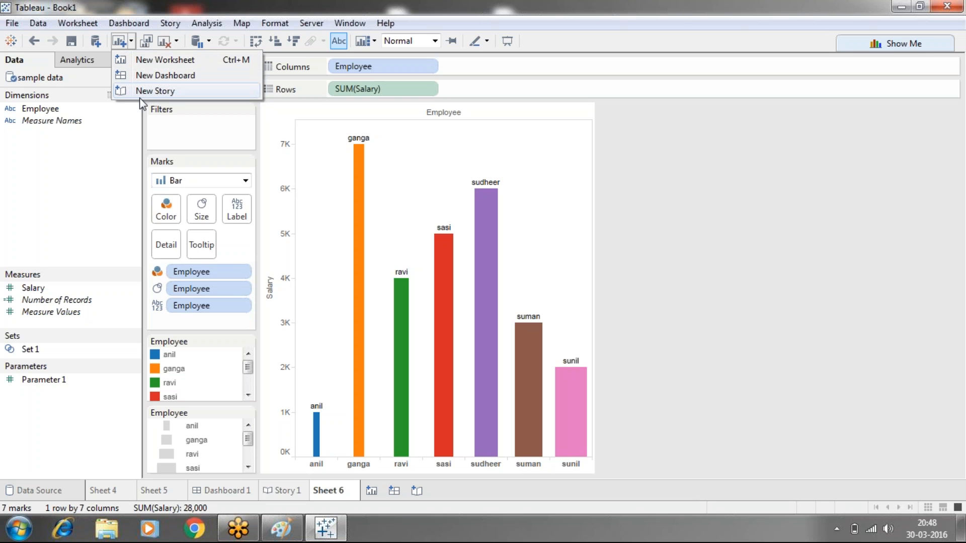
click(95, 150)
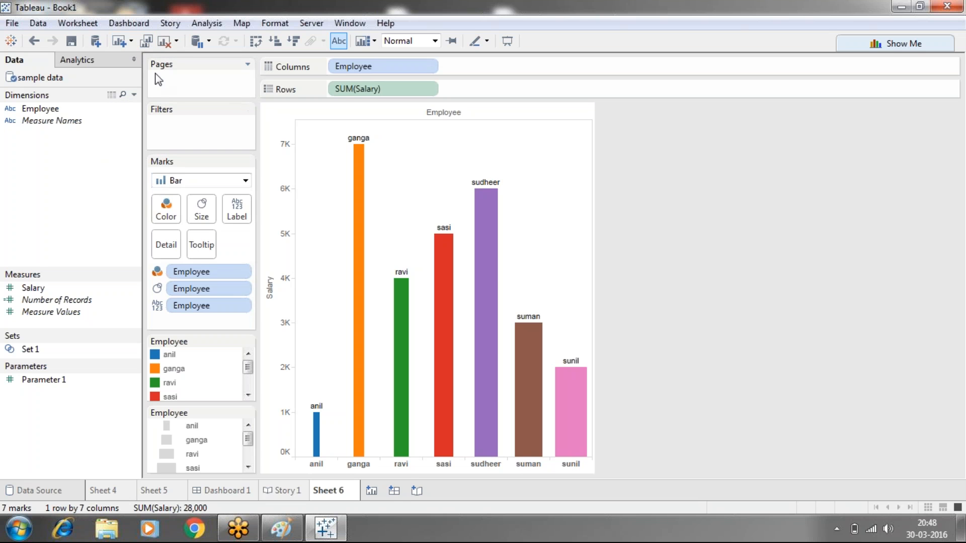
- Duplicate Sheet 6 and compare the copy with the original sheet
click(147, 45)
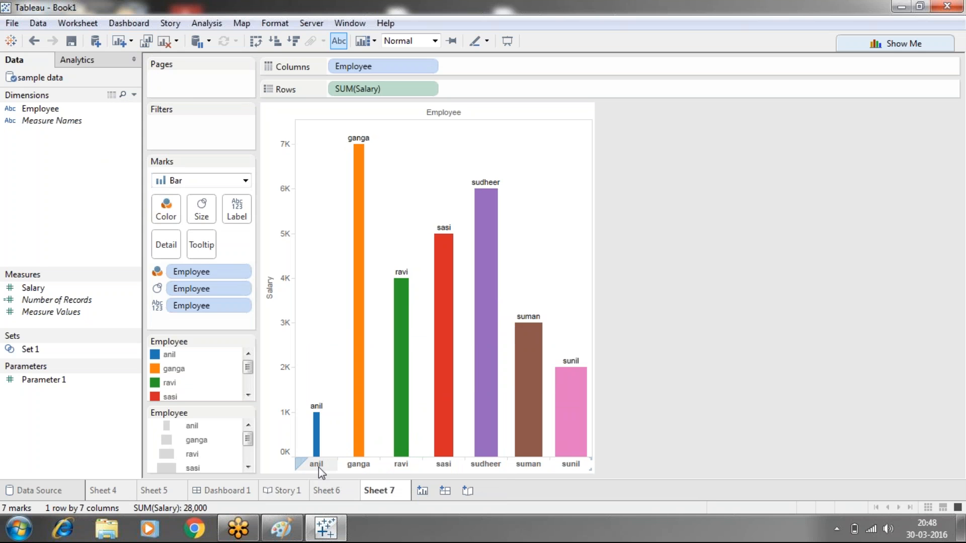
click(324, 491)
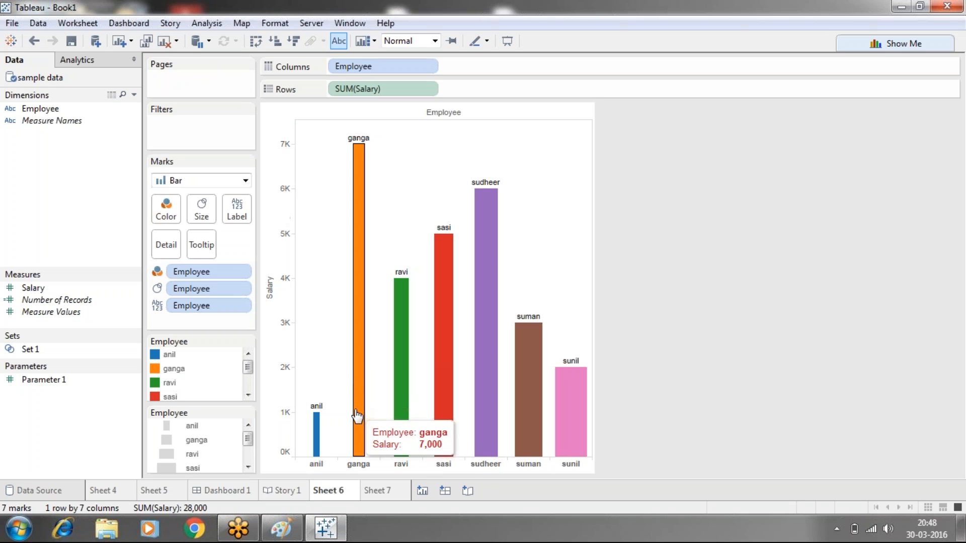
click(377, 491)
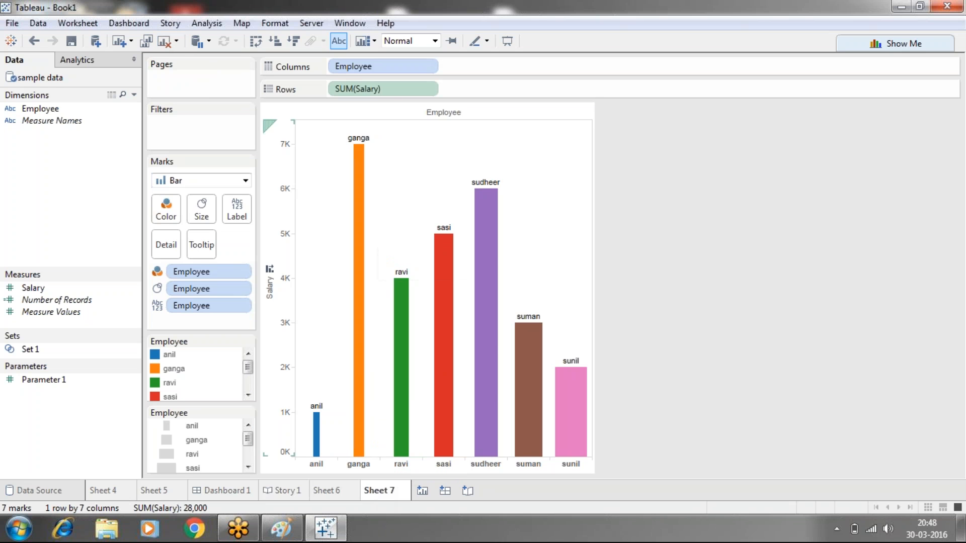
- Clear the duplicated worksheet, Sheet 7, and demonstrate undoing and redoing the clearing
click(169, 42)
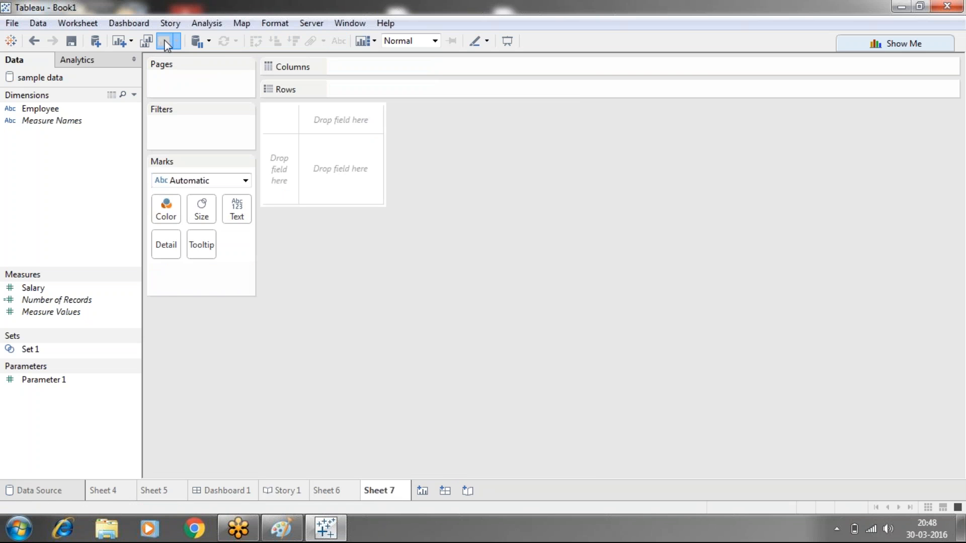
click(38, 39)
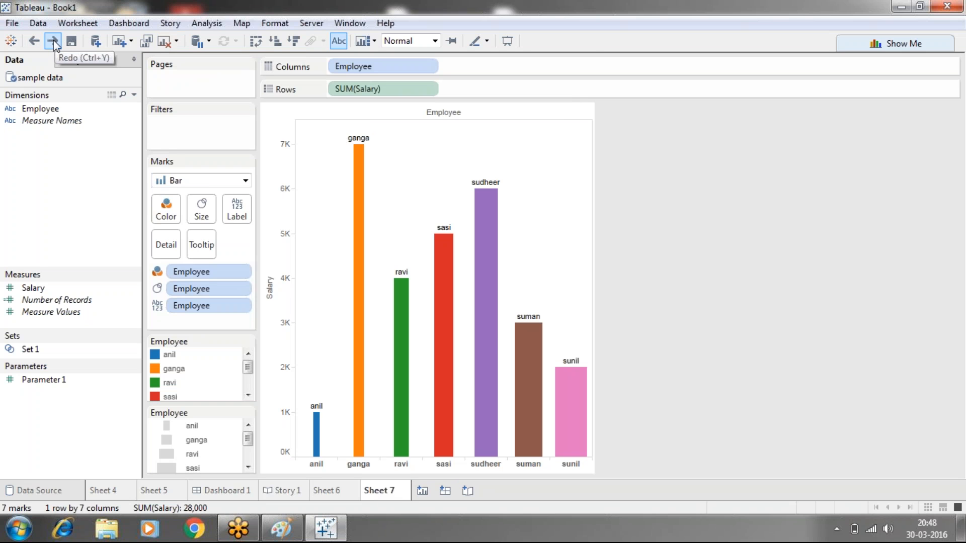
click(53, 41)
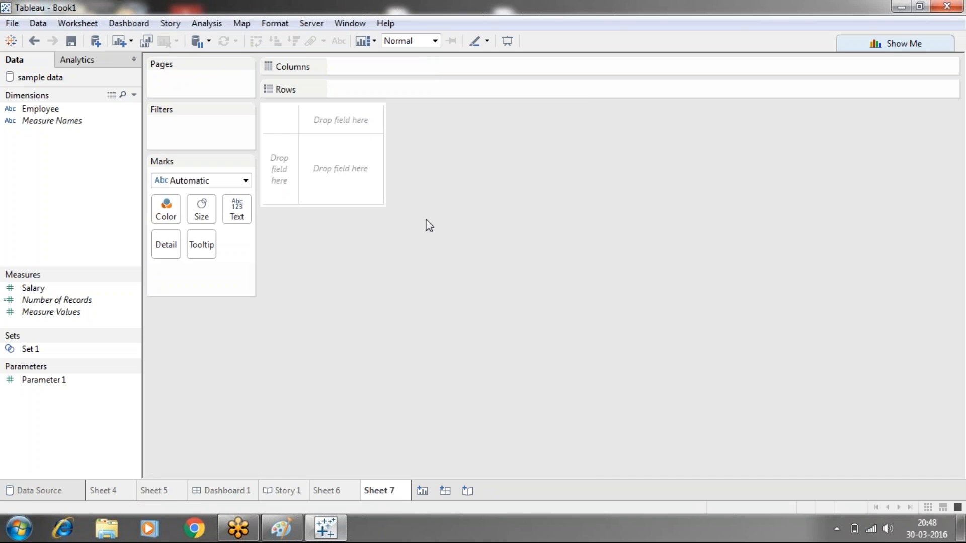
- Return to Sheet 6 and swap its rows and columns to make the bars horizontal
click(202, 44)
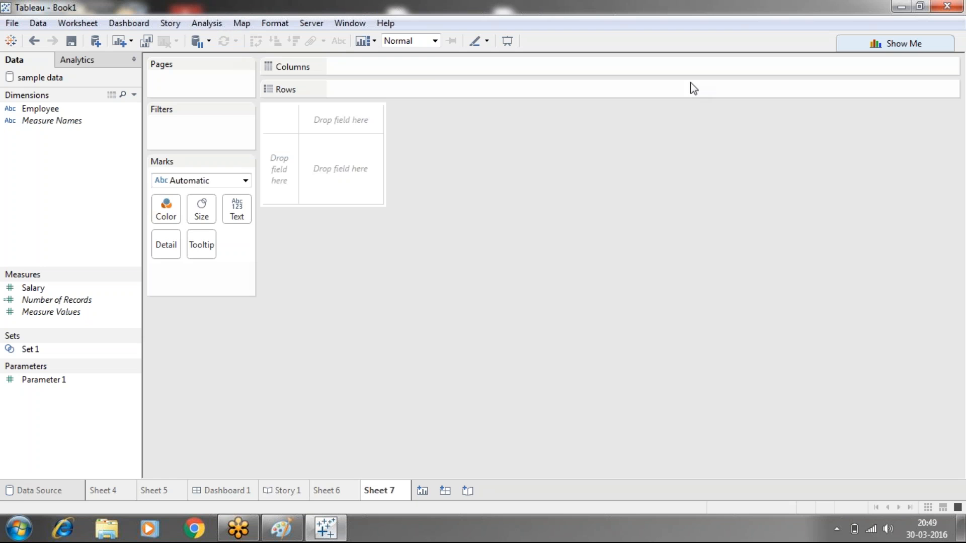
click(326, 491)
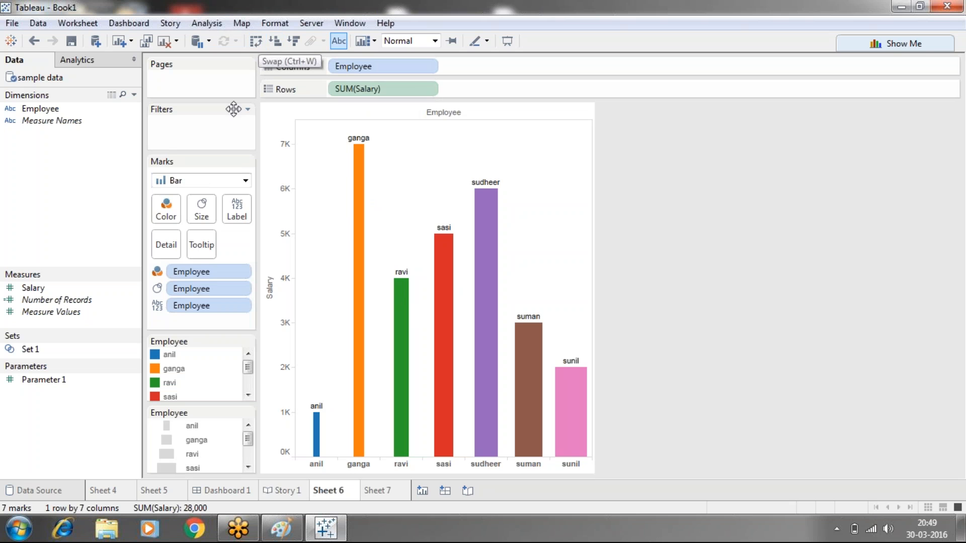
click(256, 41)
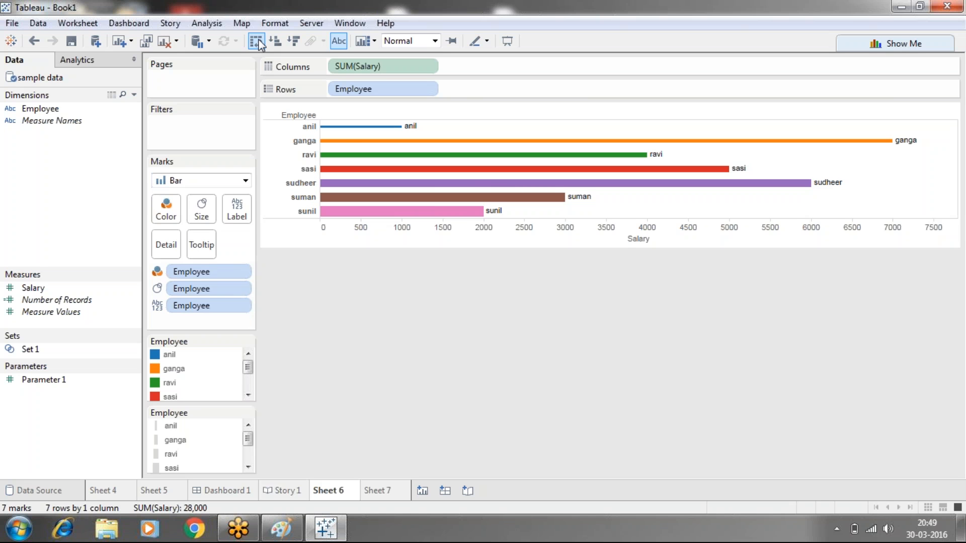
- Swap the rows and columns back to vertical bars, and sort the employees by salary in ascending and finally descending order
click(256, 41)
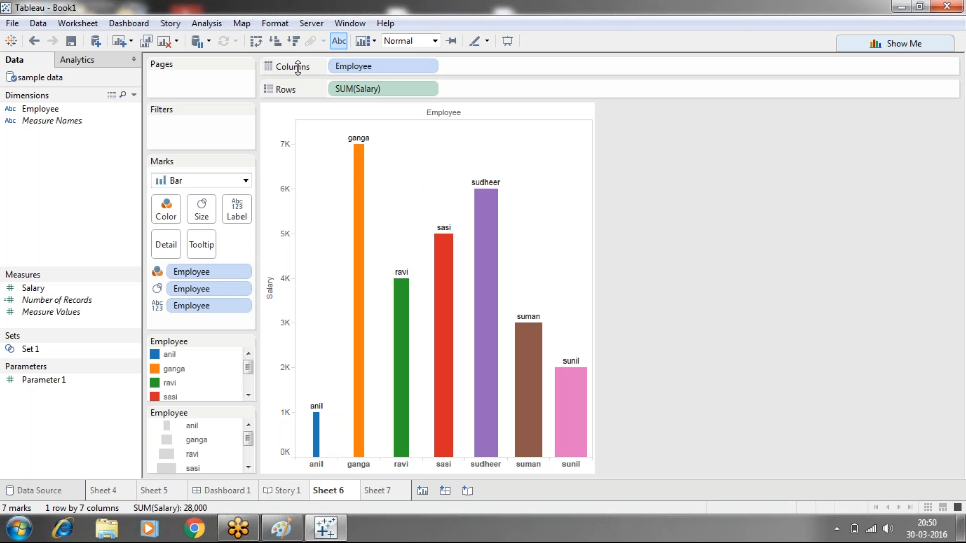
click(275, 40)
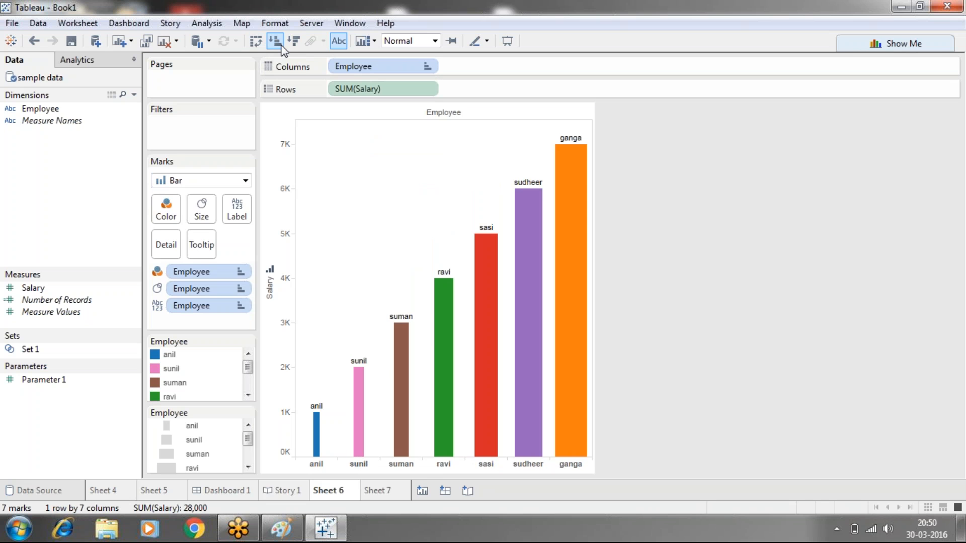
click(294, 41)
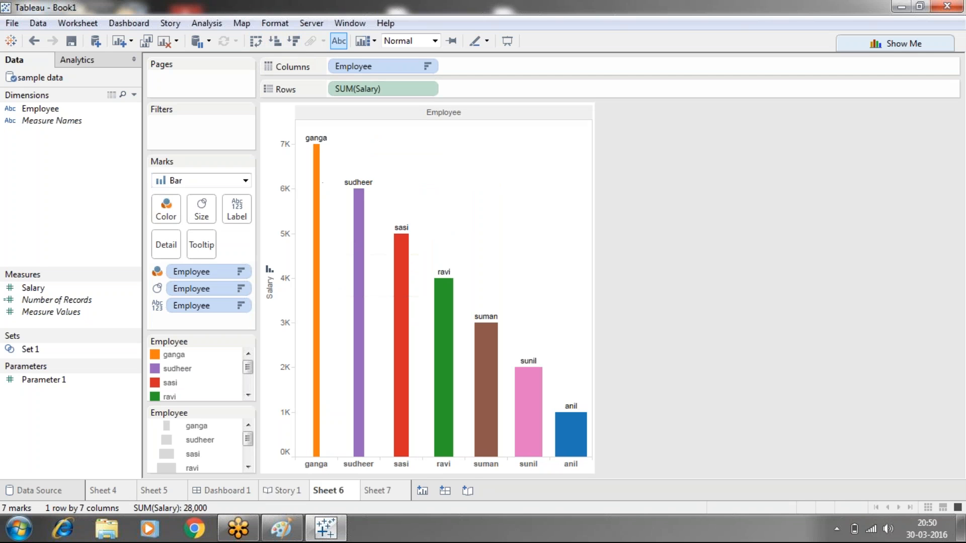
- Replace the employee name labels on the bars with salary values, trying the Salary field as label before using Show Mark Labels
mouse_move(394, 383)
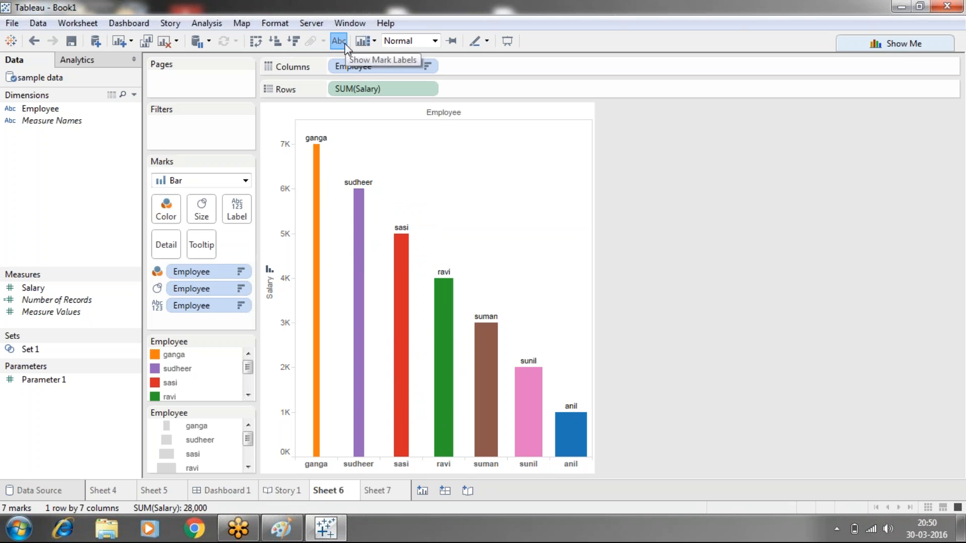
drag(199, 306, 668, 363)
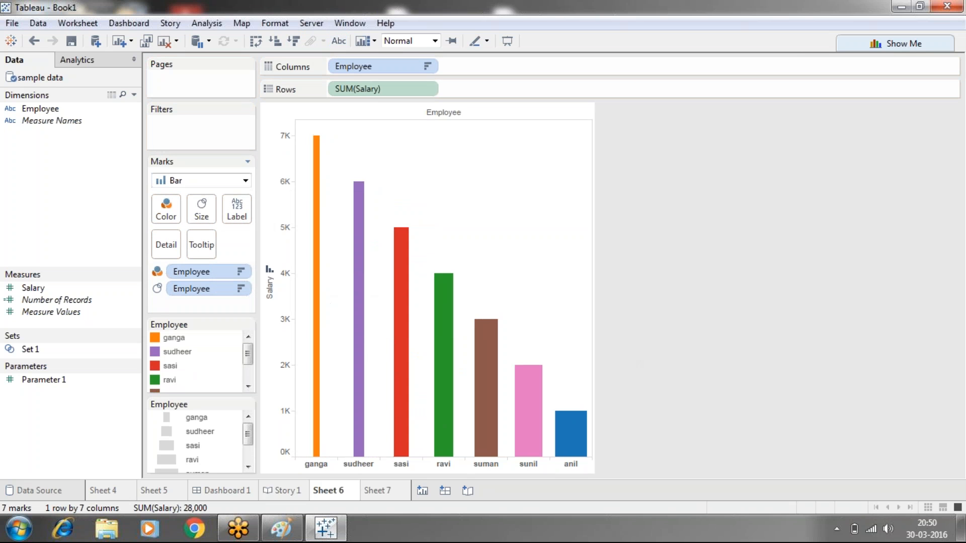
drag(46, 292, 243, 211)
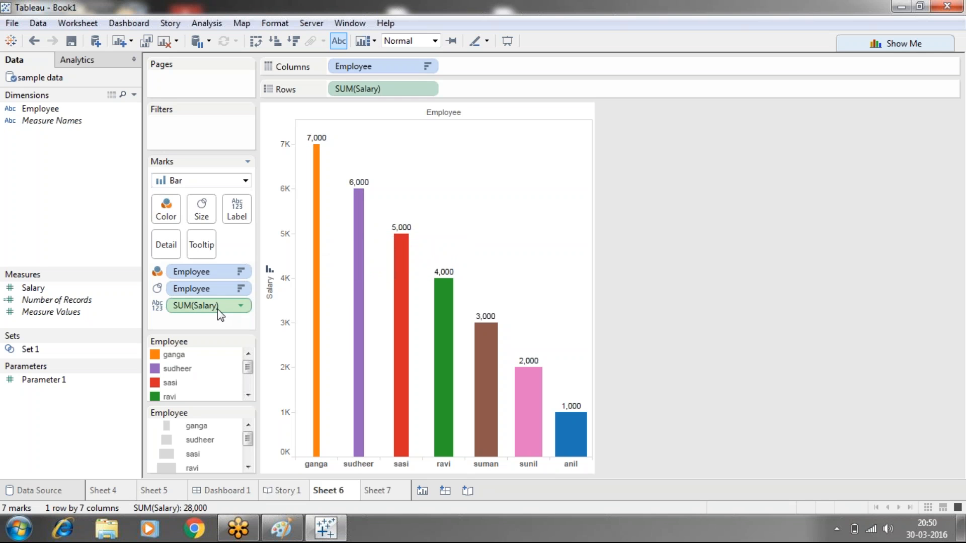
drag(207, 306, 669, 348)
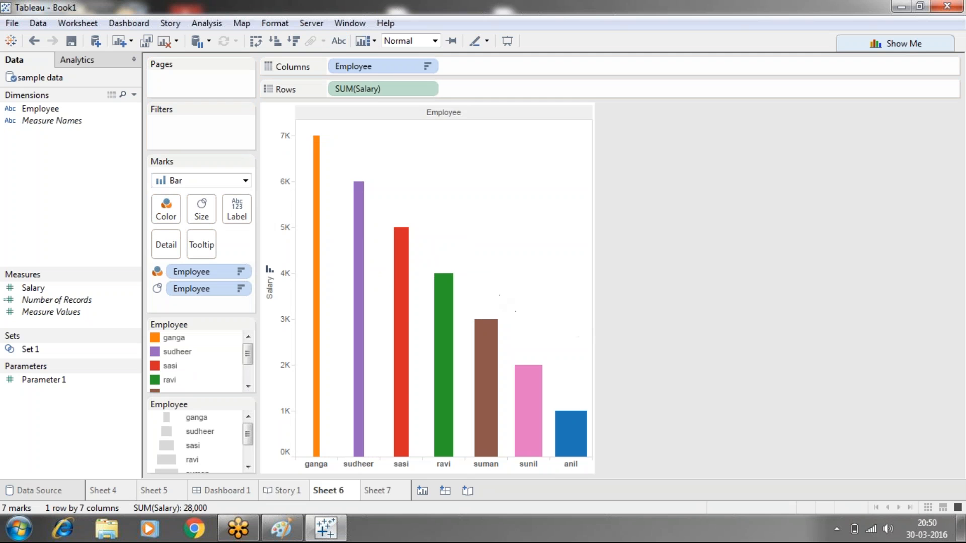
click(342, 41)
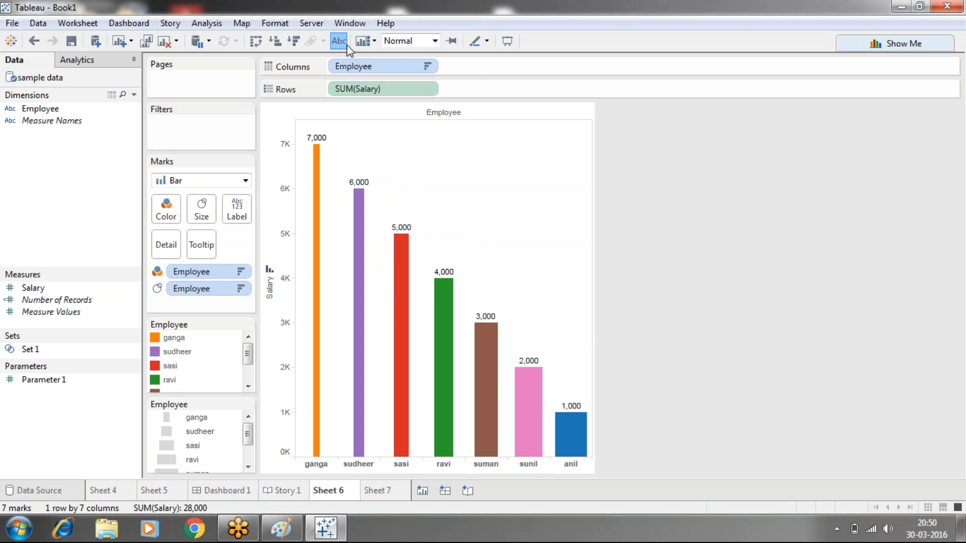
- View the options for showing or hiding cards, including the legend, quick filter and parameter choices
click(373, 42)
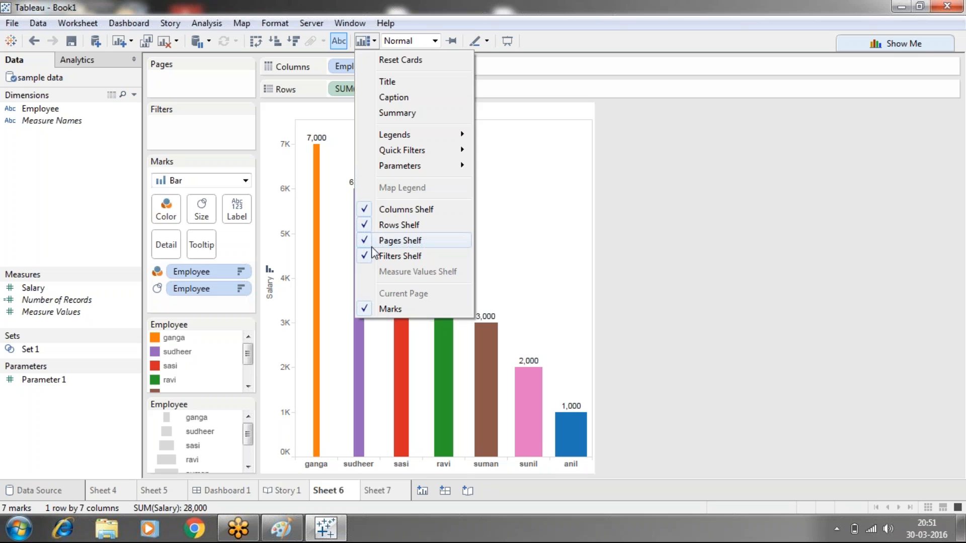
mouse_move(393, 140)
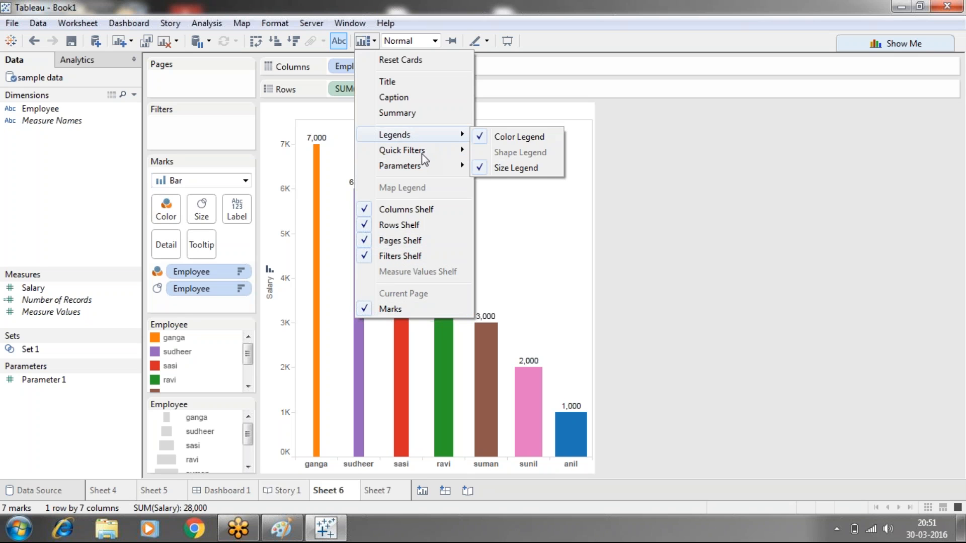
mouse_move(425, 167)
click(691, 284)
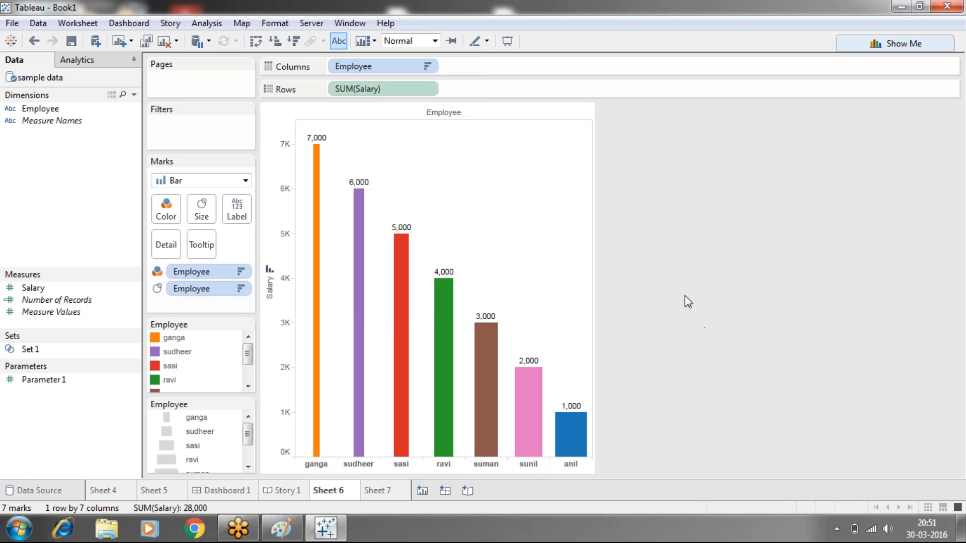
- Try the Fit Width and Fit Height sizes for the chart and finish with Entire View
click(434, 41)
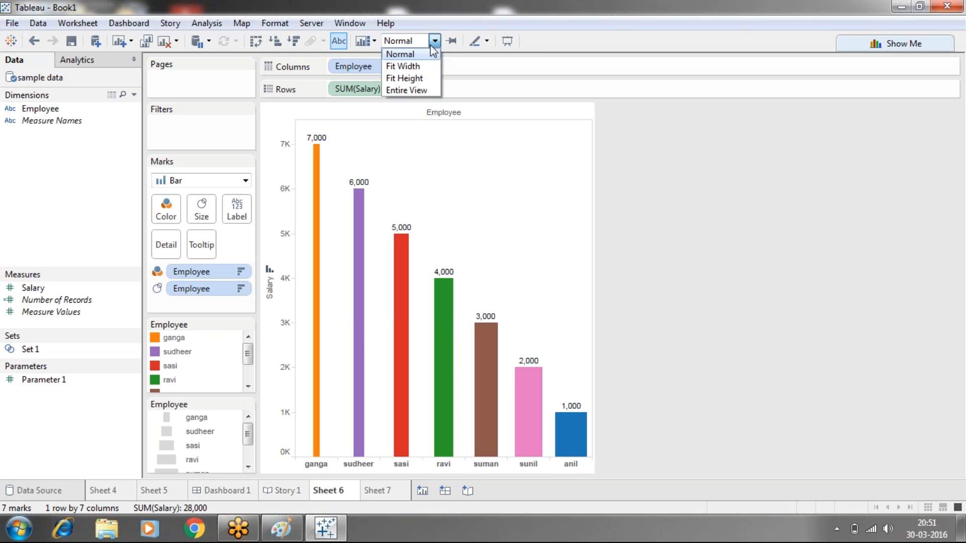
click(415, 69)
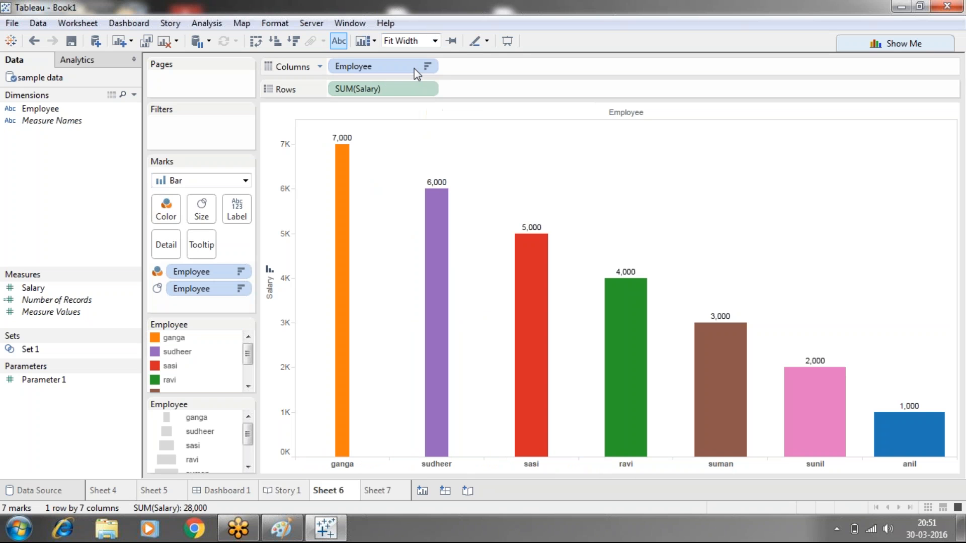
click(434, 43)
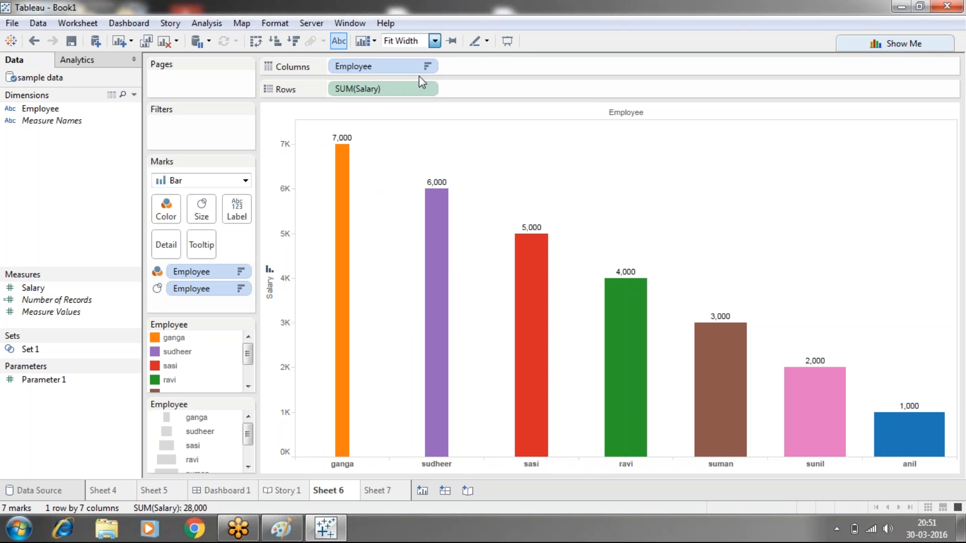
click(417, 79)
click(434, 43)
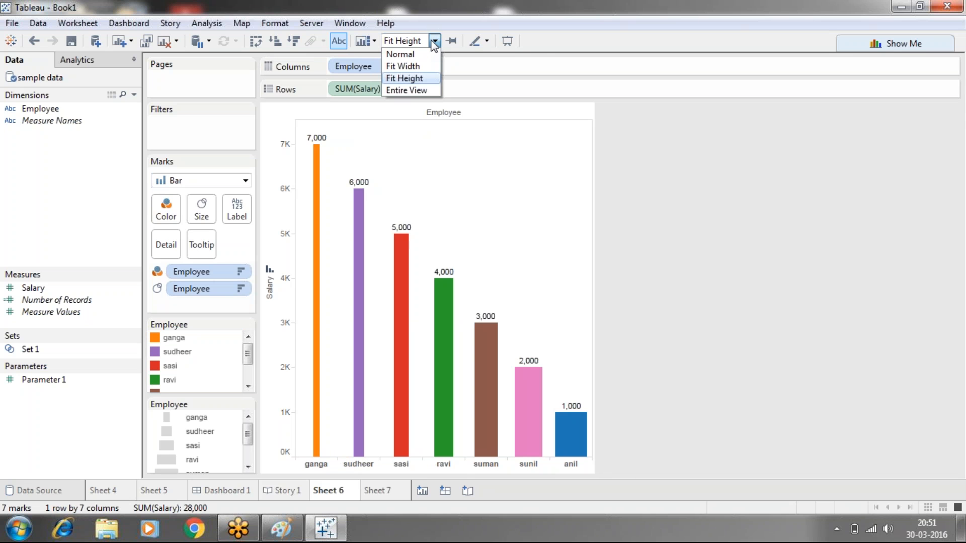
click(414, 104)
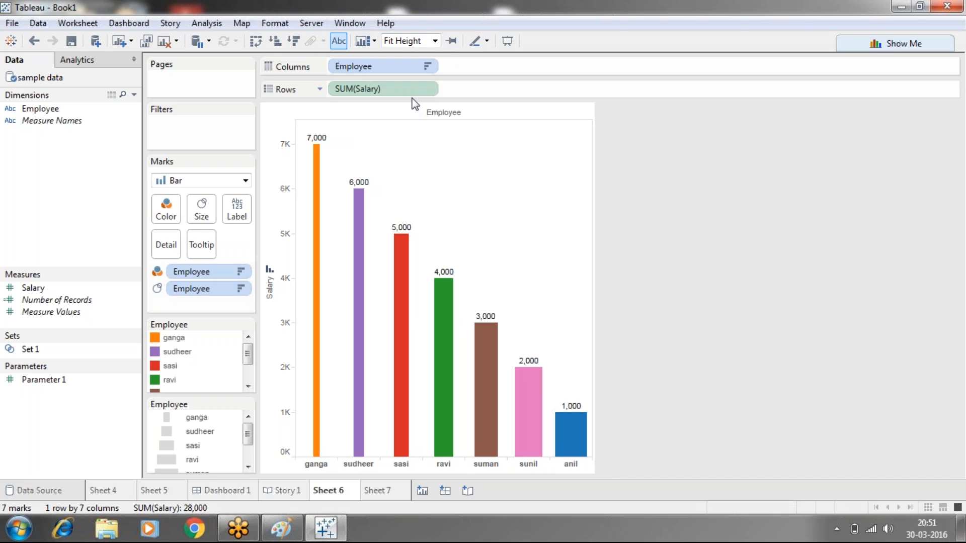
click(435, 40)
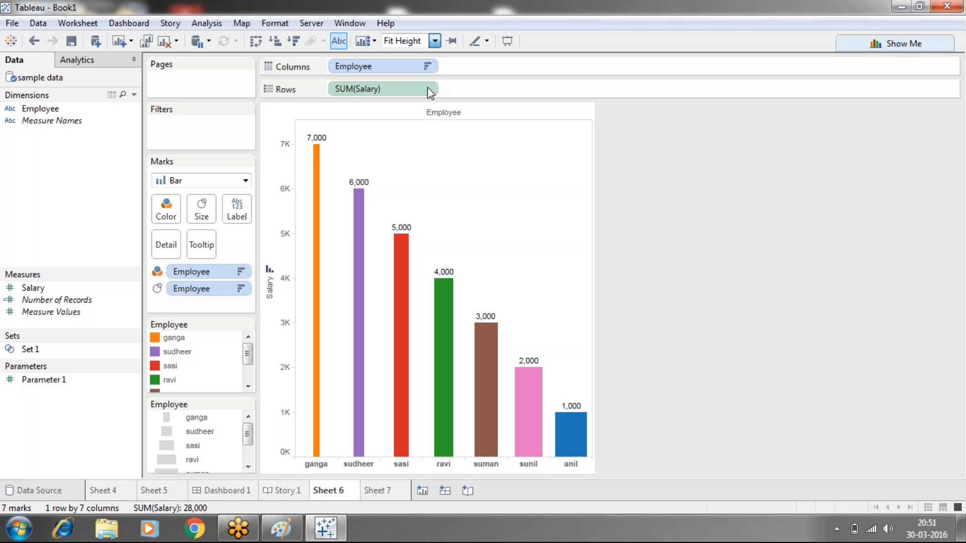
click(429, 90)
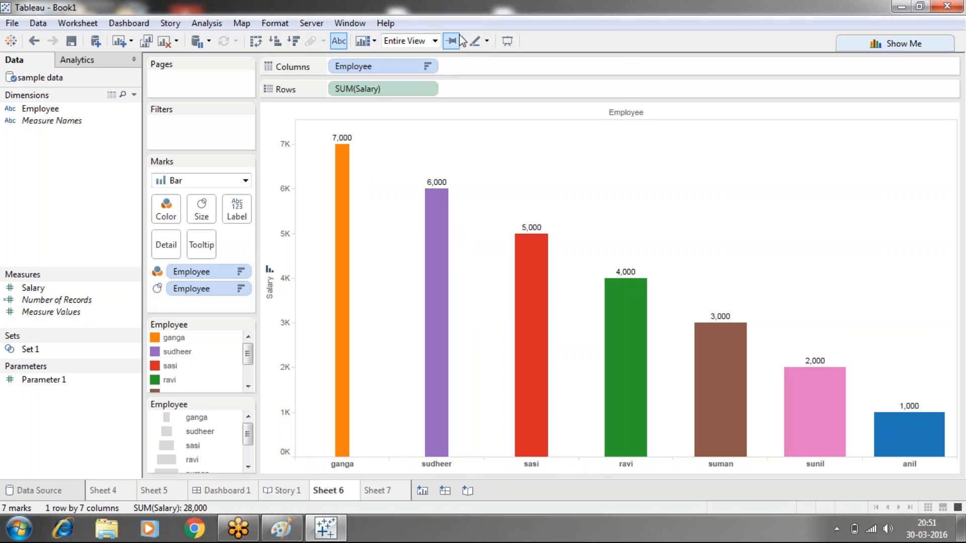
- View the highlighting options and preview the chart in presentation mode, returning to the normal worksheet
click(484, 41)
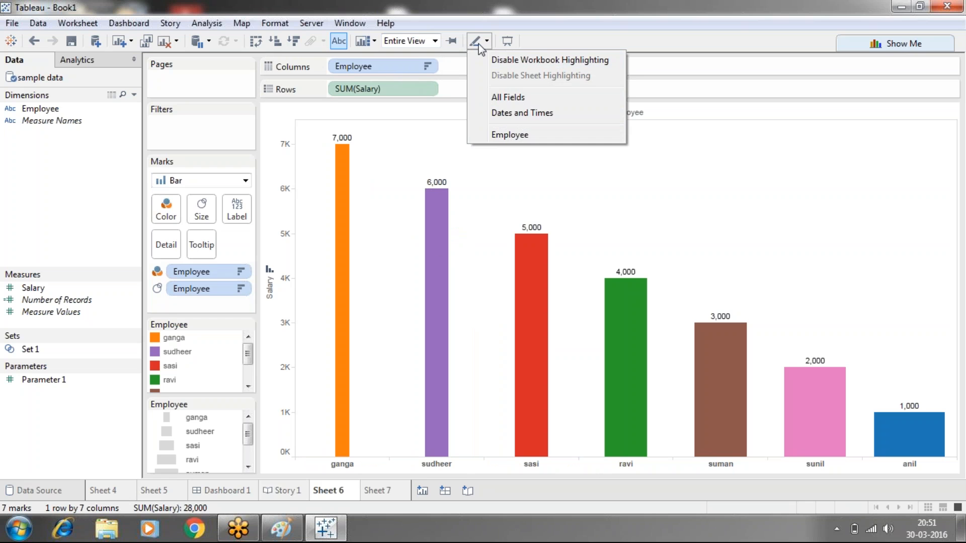
click(505, 42)
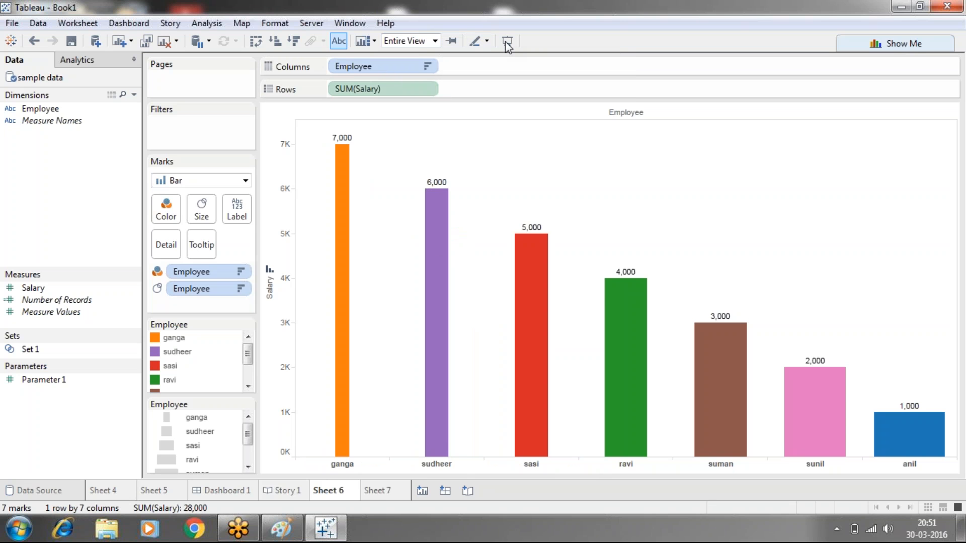
click(505, 41)
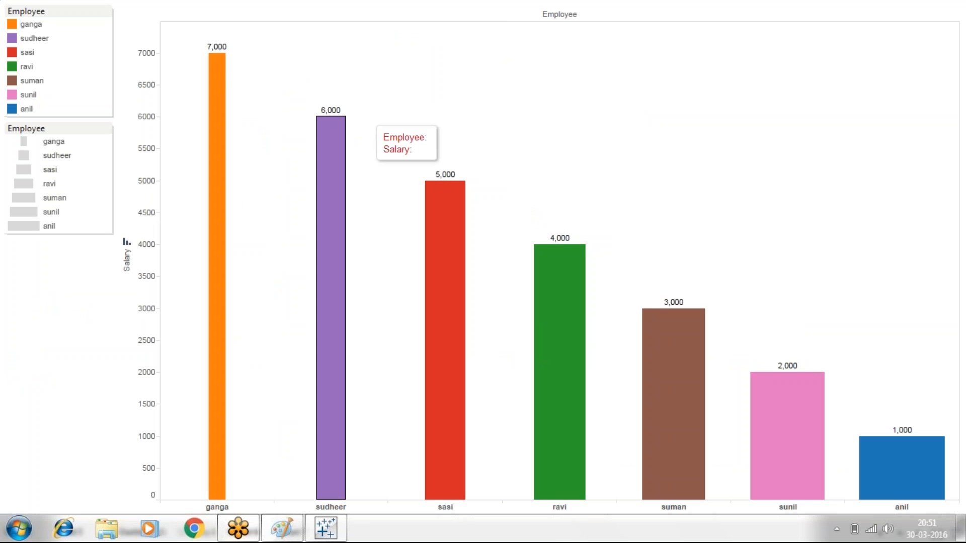
key(Escape)
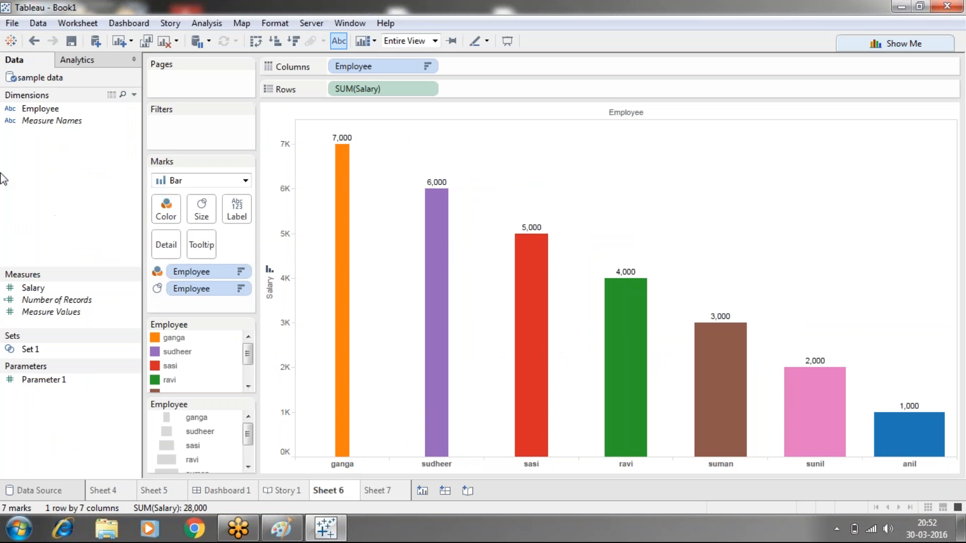
- Review the commands available for worksheets, dashboards and stories, including creating a new one of each
click(93, 22)
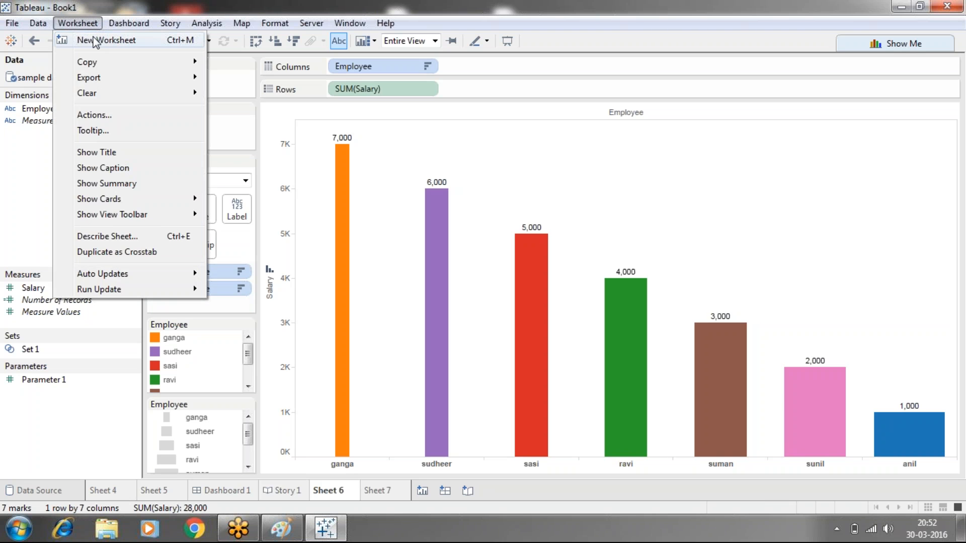
mouse_move(135, 20)
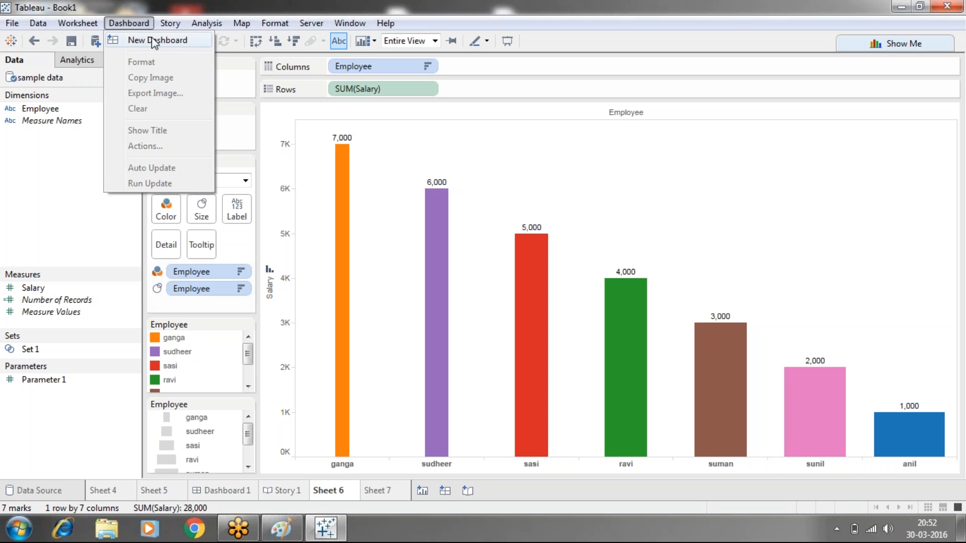
mouse_move(171, 25)
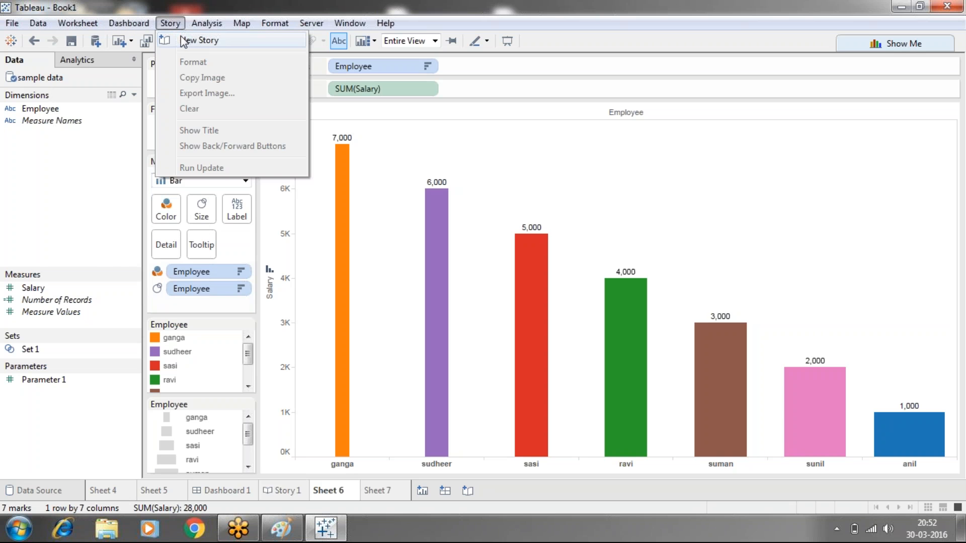
mouse_move(88, 23)
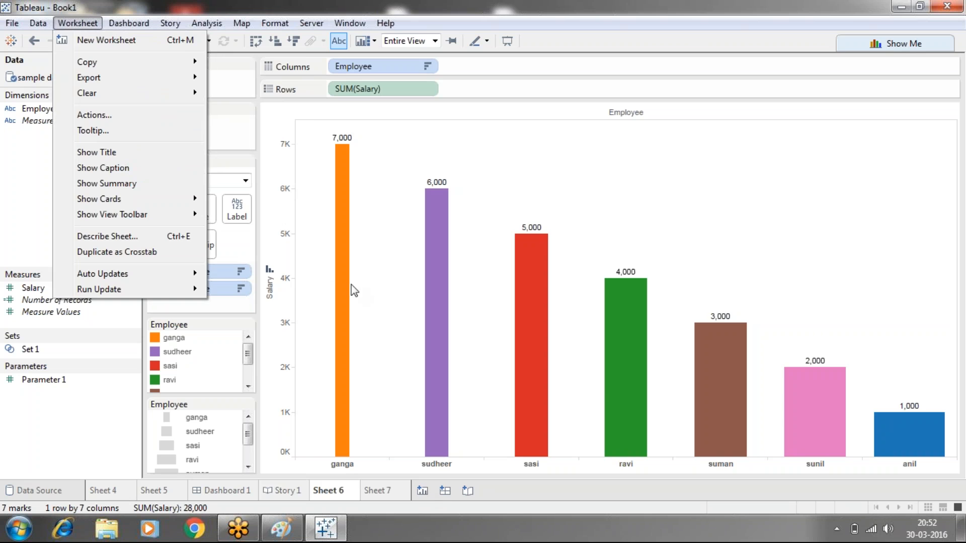
click(279, 122)
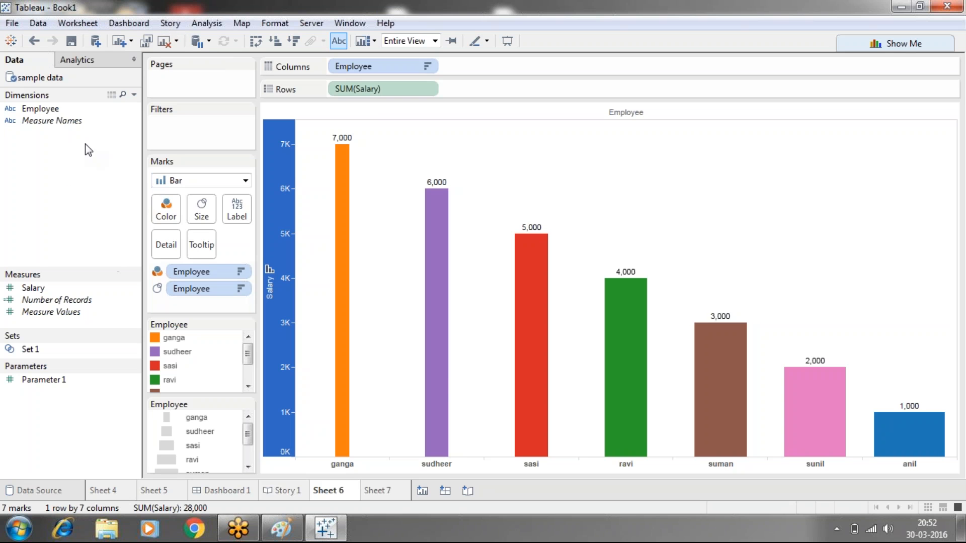
- Visit the start page and return to the sheet, and view the connection options for a new data source
click(10, 41)
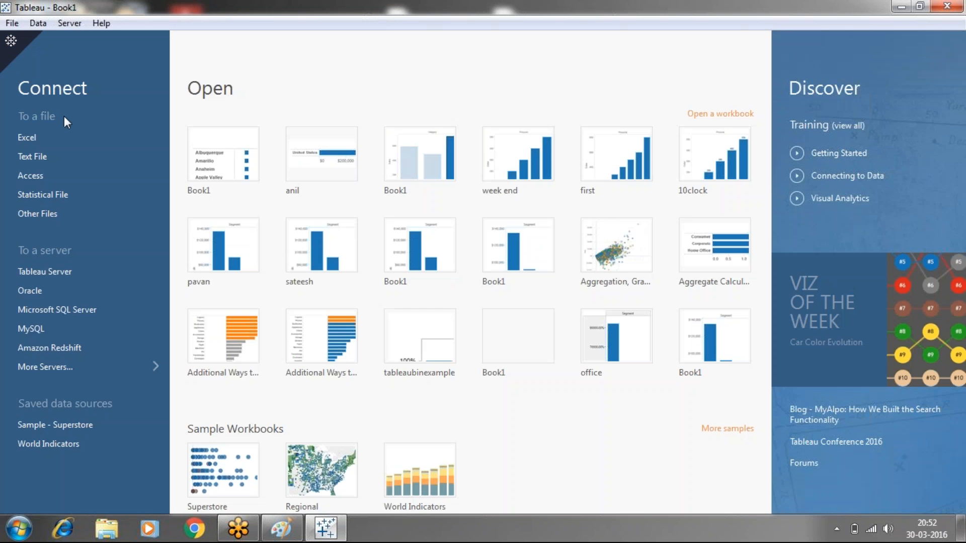
click(12, 45)
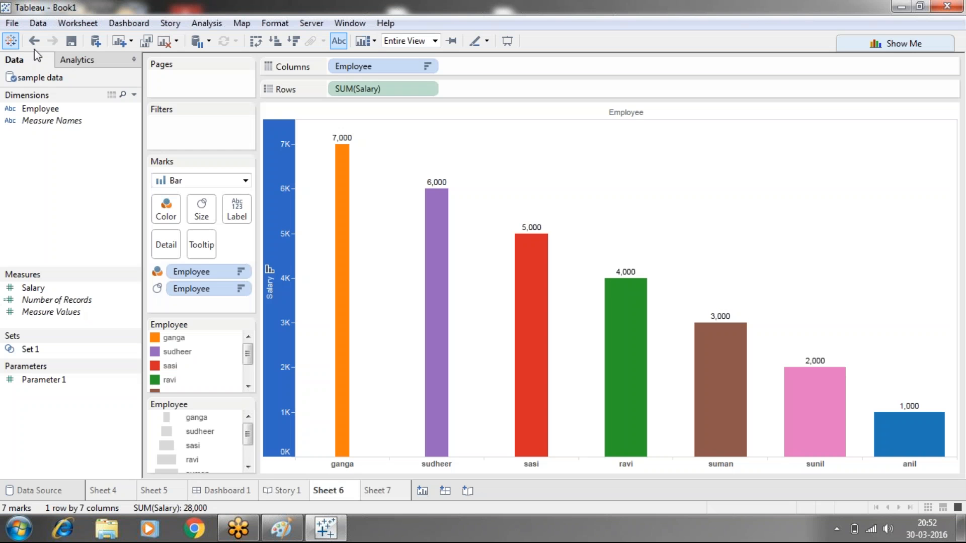
click(94, 41)
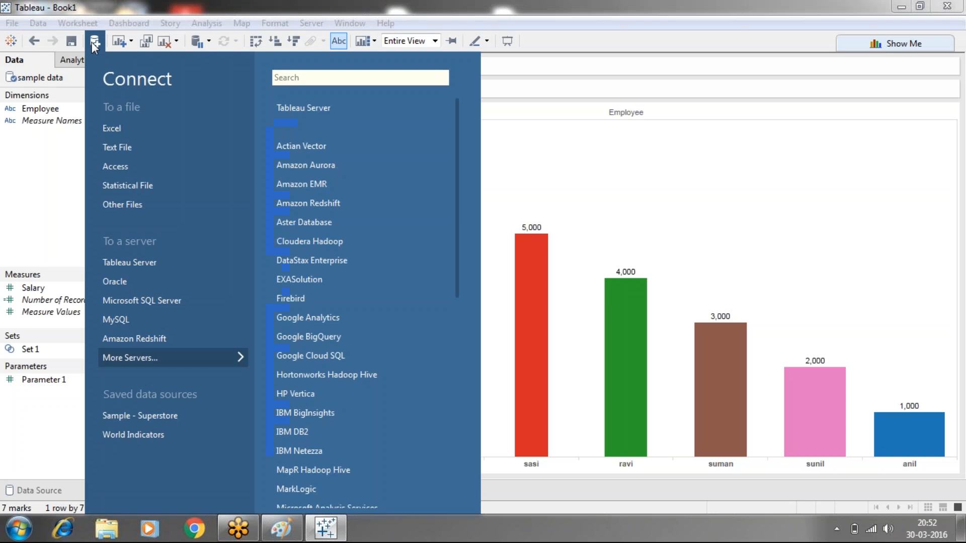
click(623, 178)
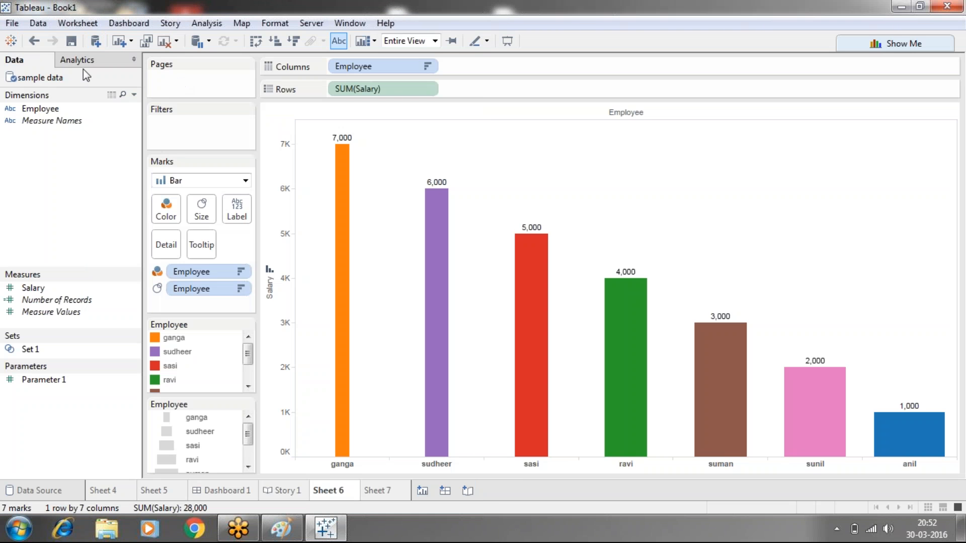
click(38, 23)
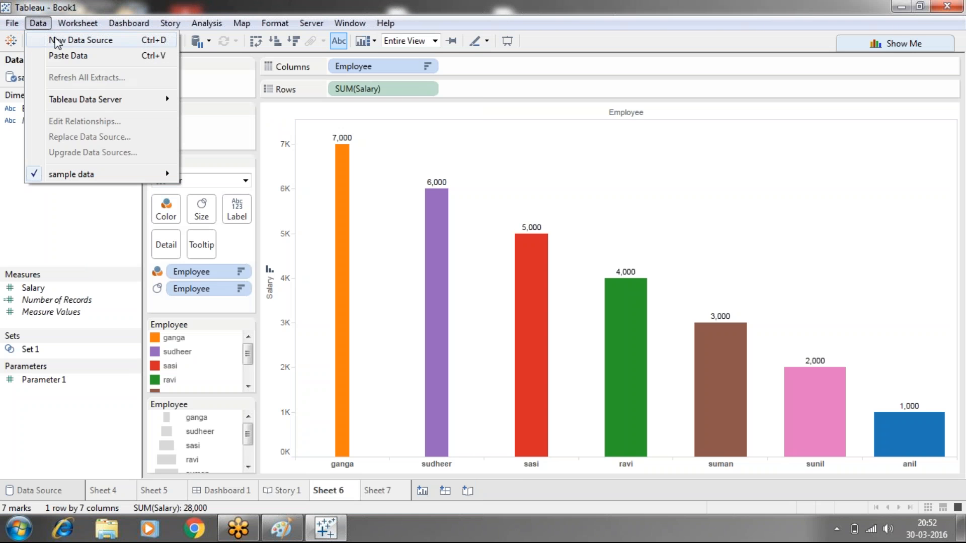
click(55, 37)
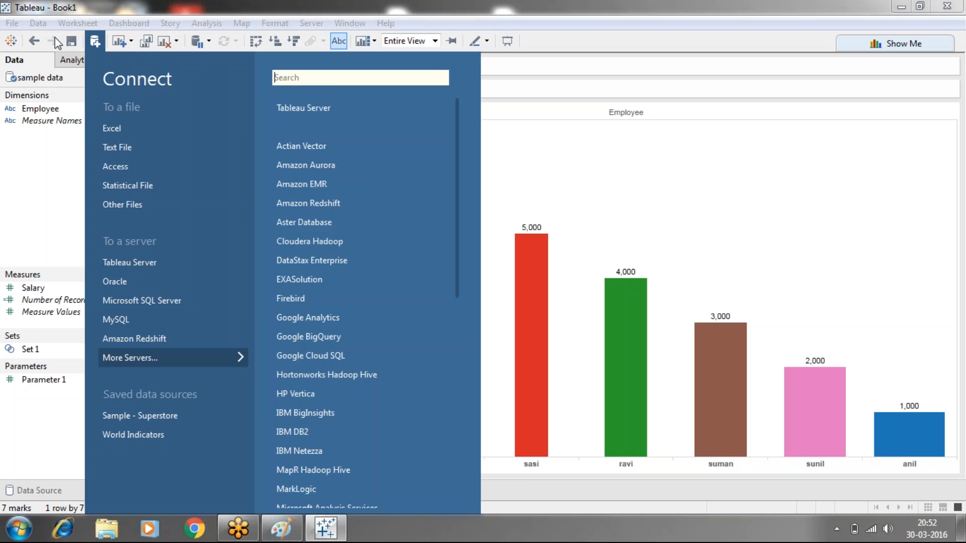
click(536, 196)
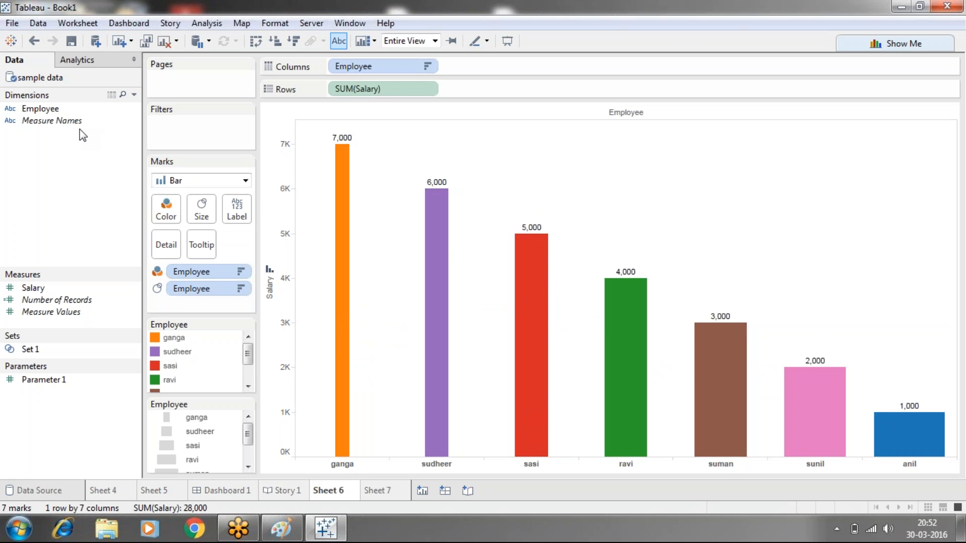
- Print the active sheet to an A4 portrait PDF saved on the Desktop as Book1, replacing the existing file
click(12, 23)
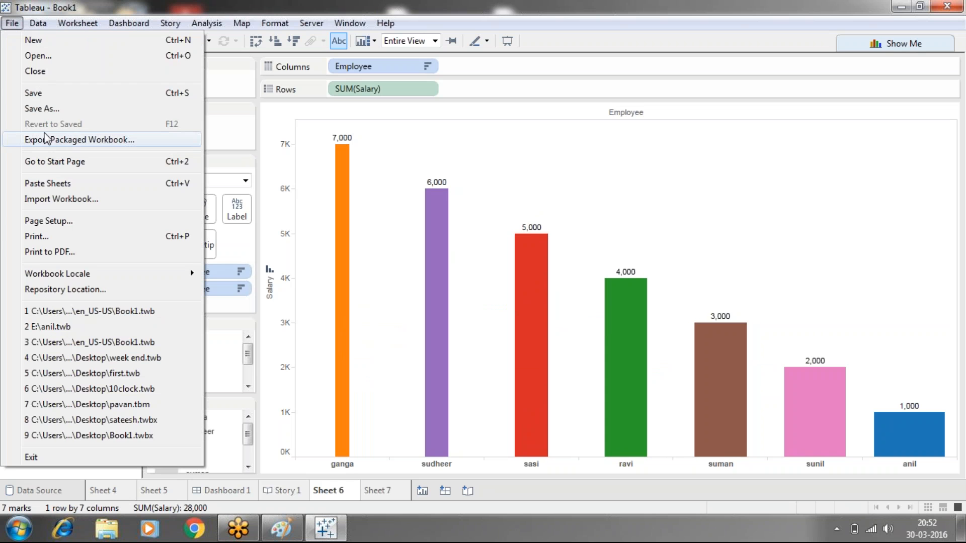
click(56, 252)
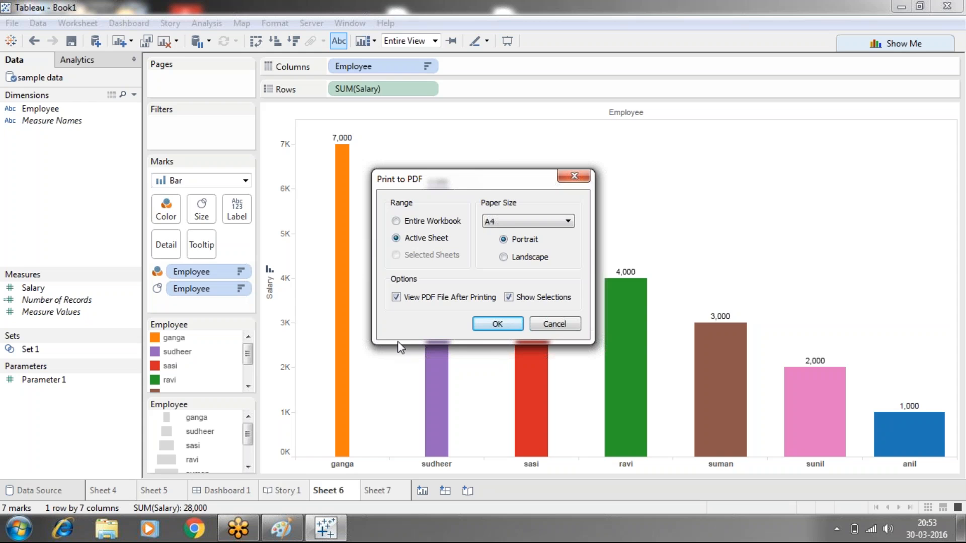
click(497, 324)
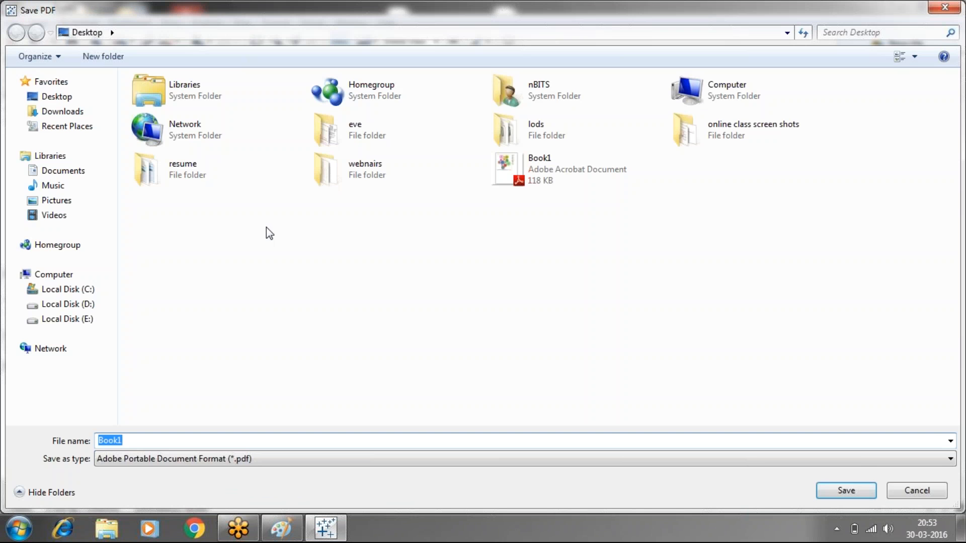
click(831, 494)
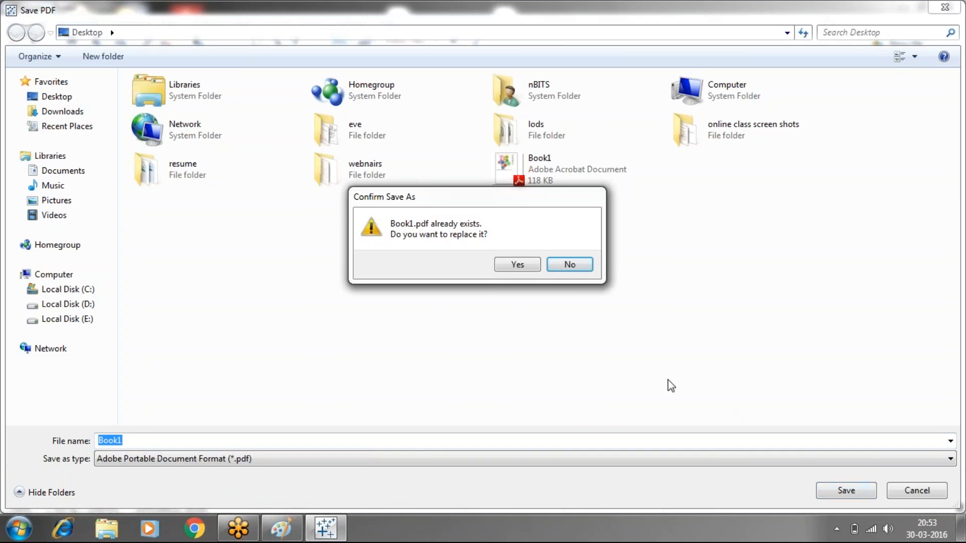
click(519, 265)
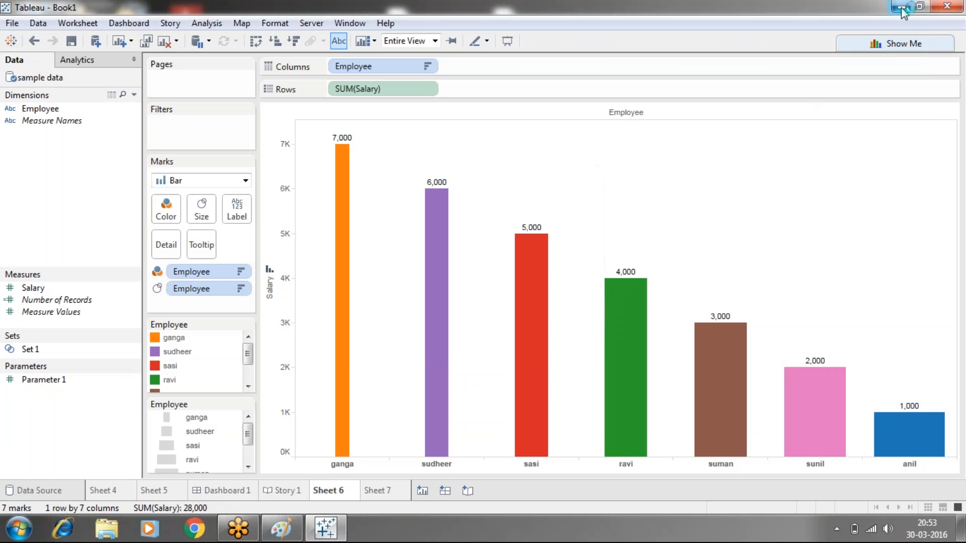
- Look through the exported Book1.pdf in Adobe Reader, close it and return to the Tableau worksheet
click(900, 8)
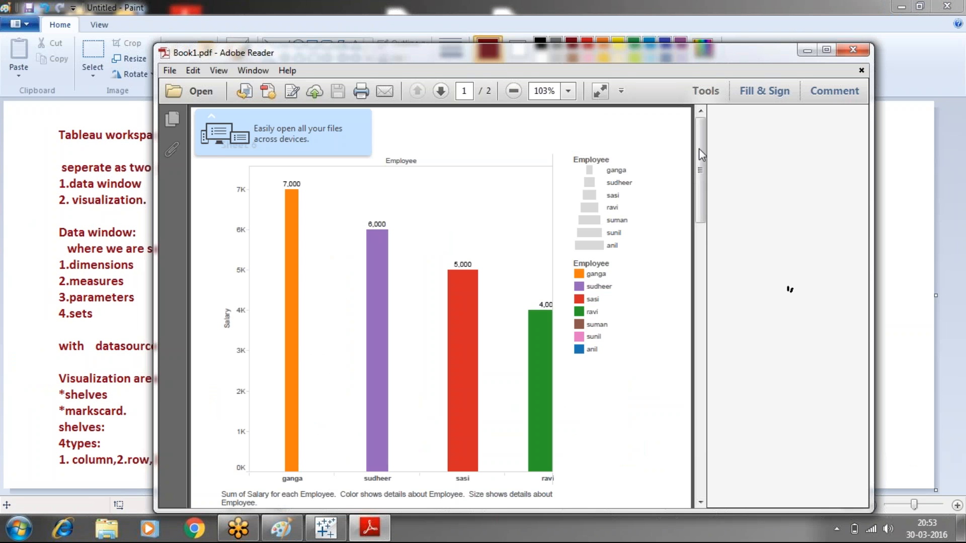
drag(699, 149, 703, 290)
drag(700, 326, 703, 151)
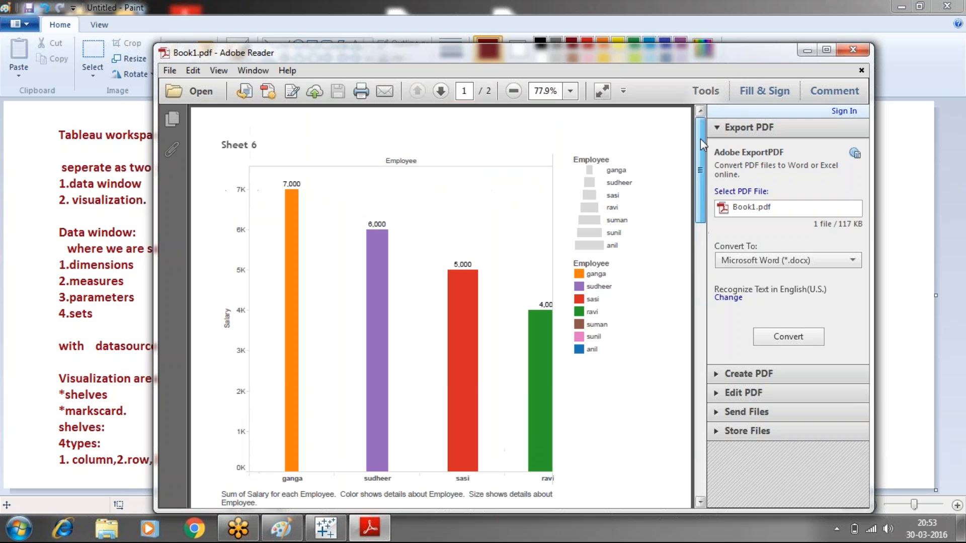
click(863, 71)
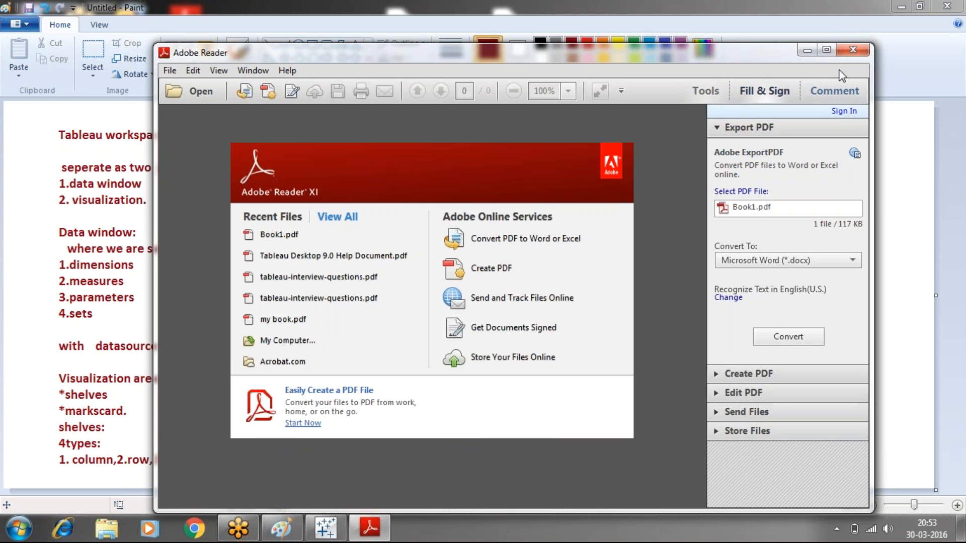
drag(568, 51, 441, 84)
click(729, 83)
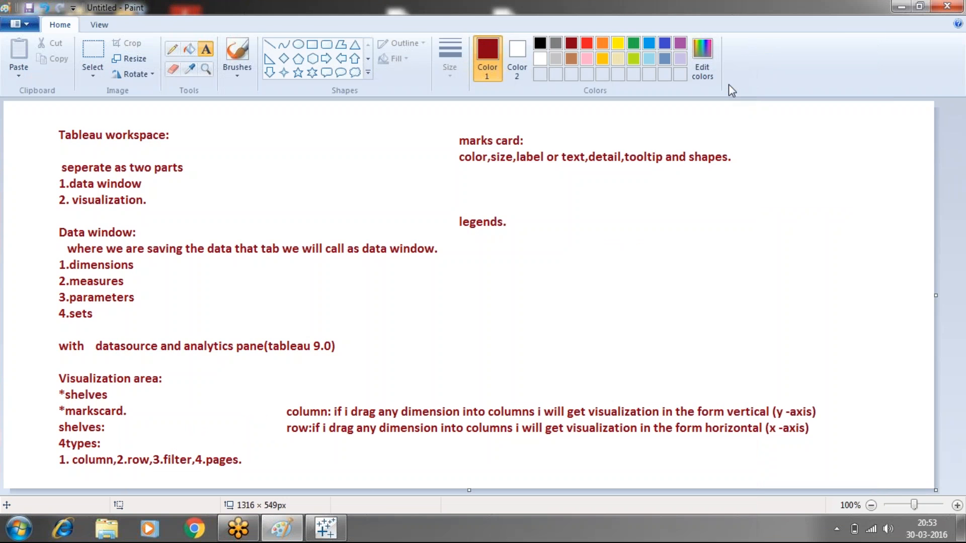
click(325, 528)
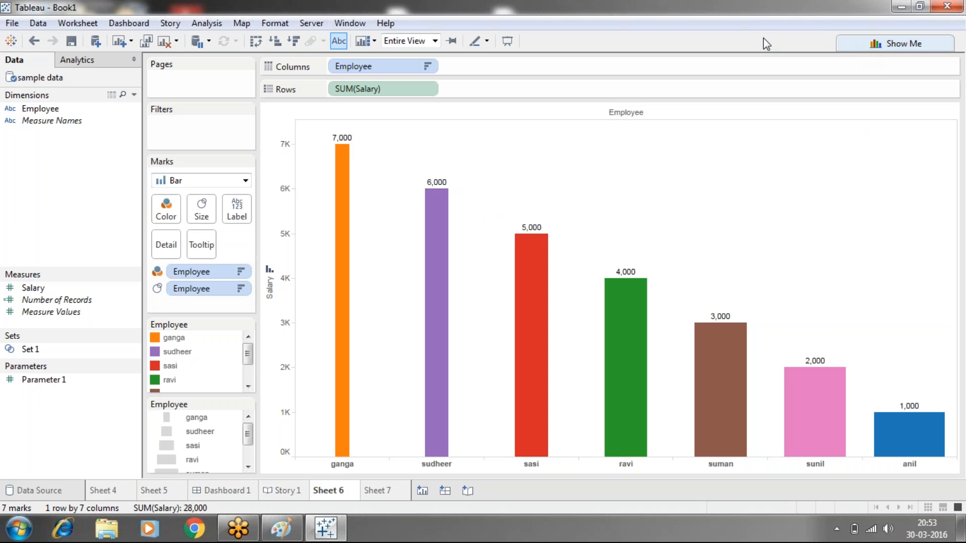
click(856, 14)
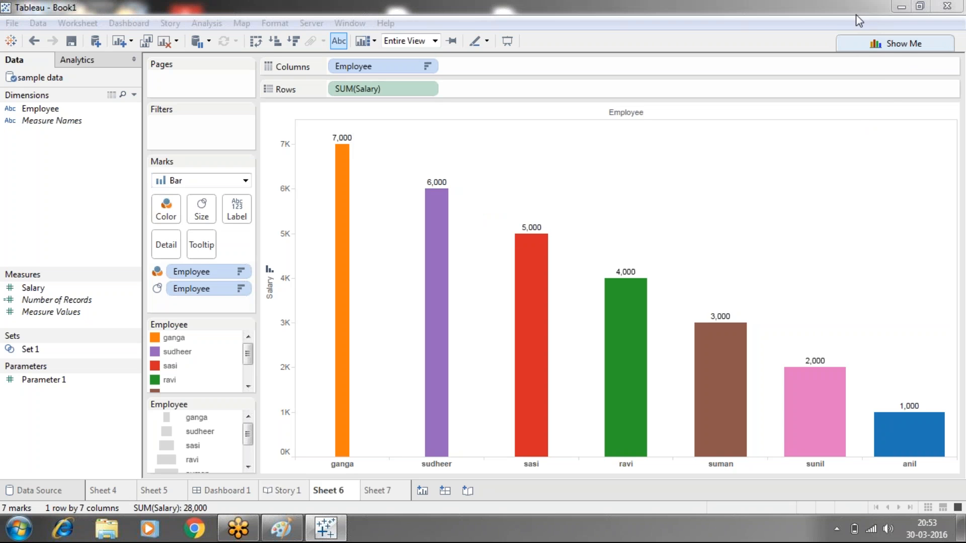
- Try the heat map, highlight table and text table views from Show Me on the employee salary data
click(892, 46)
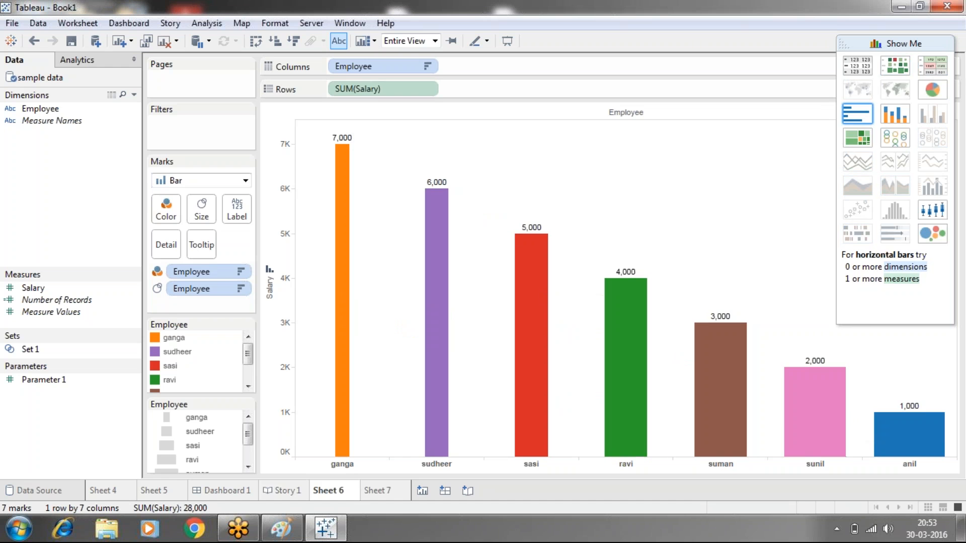
click(895, 71)
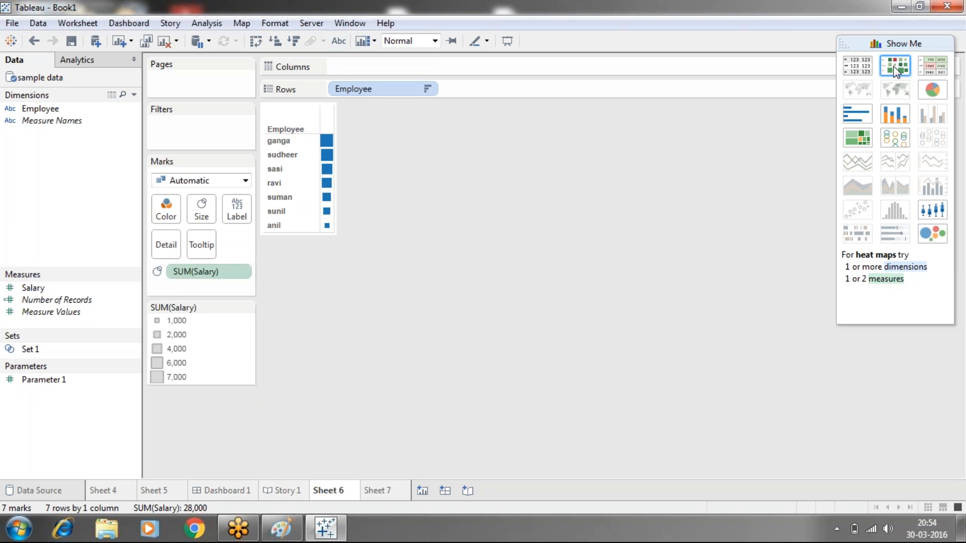
click(925, 67)
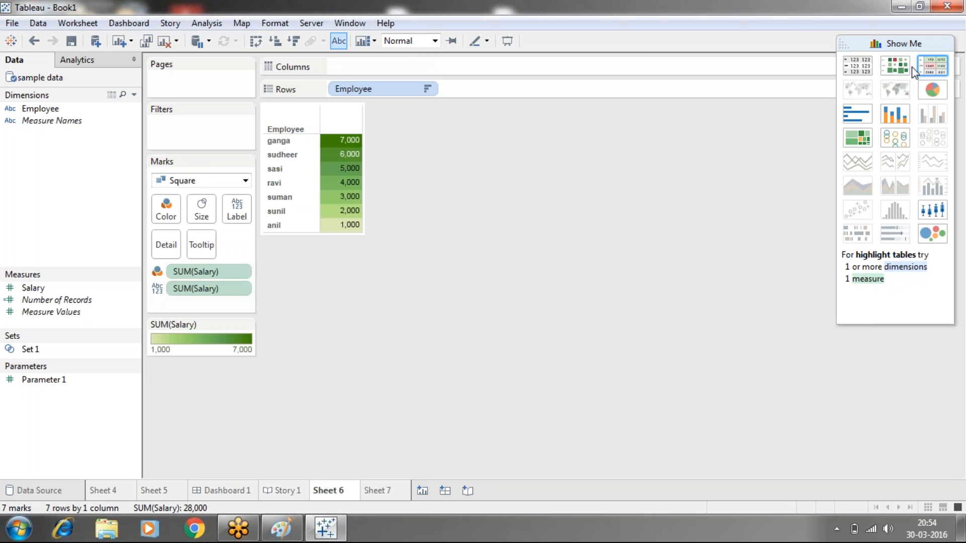
click(861, 60)
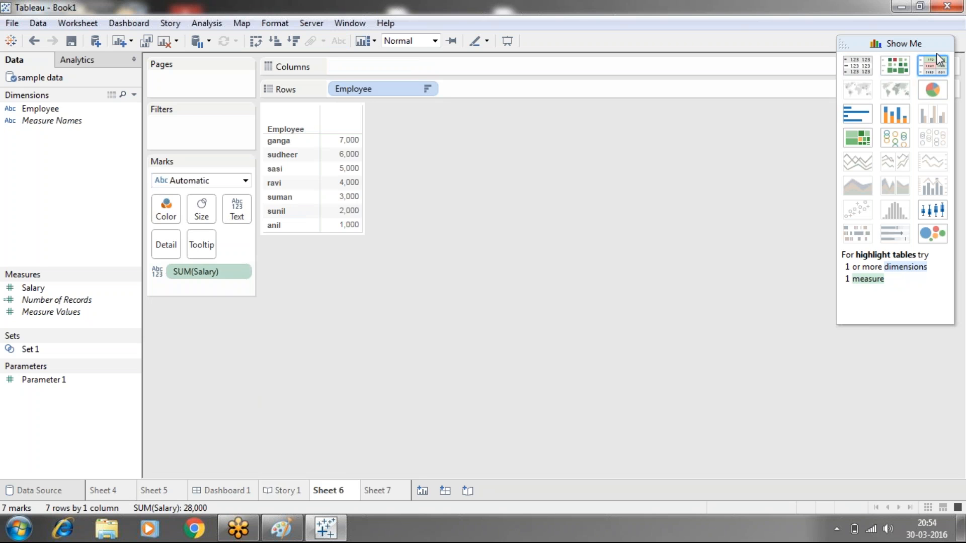
click(938, 66)
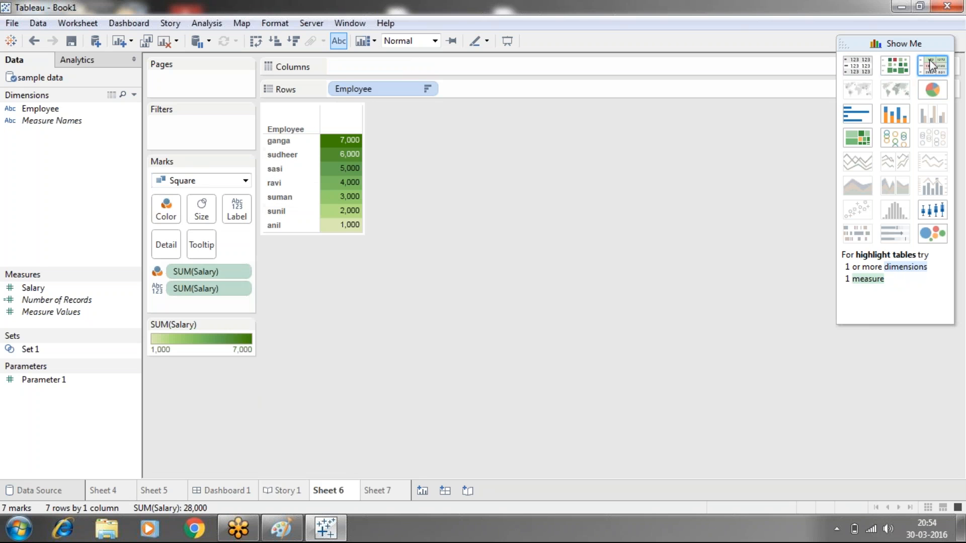
click(865, 66)
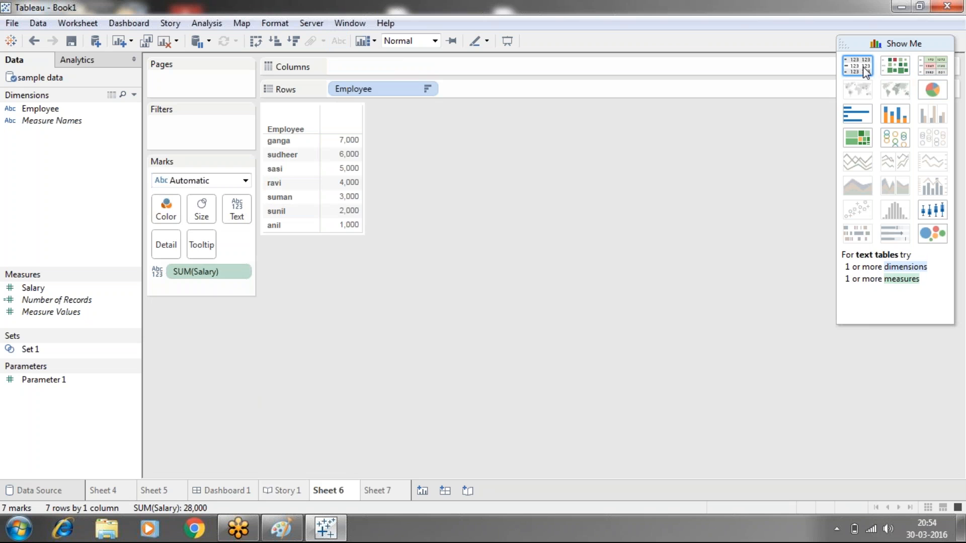
- Try the pie chart, horizontal bars, stacked bars, treemap and circle view for the same data
click(931, 90)
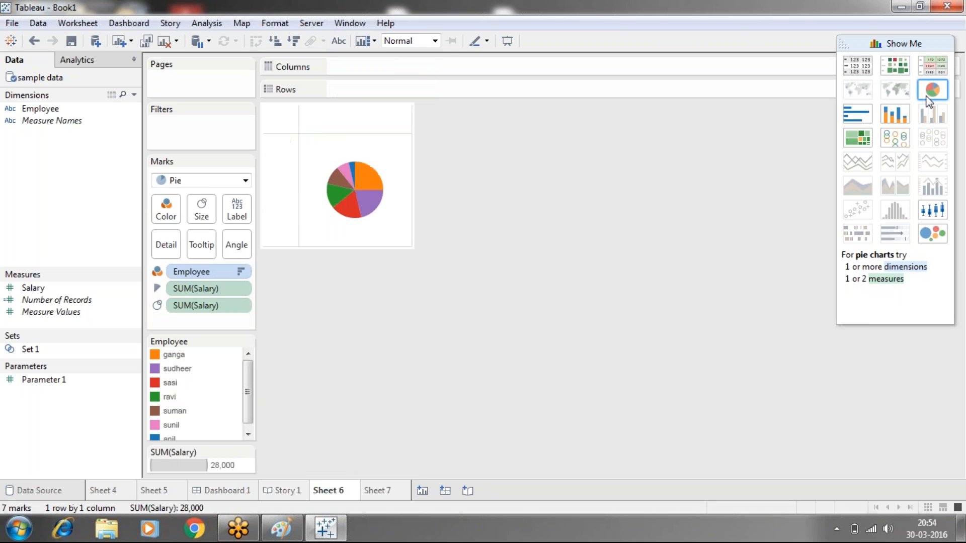
click(857, 118)
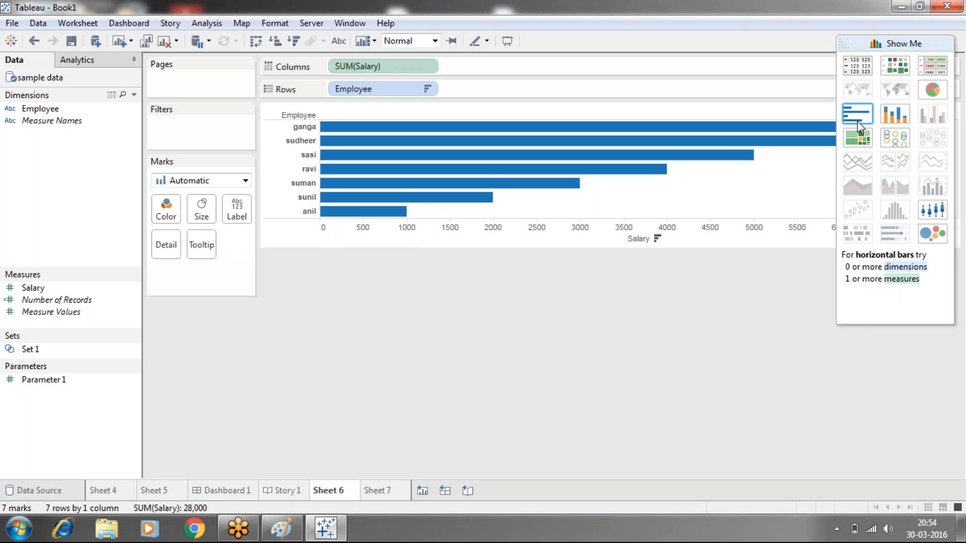
click(893, 119)
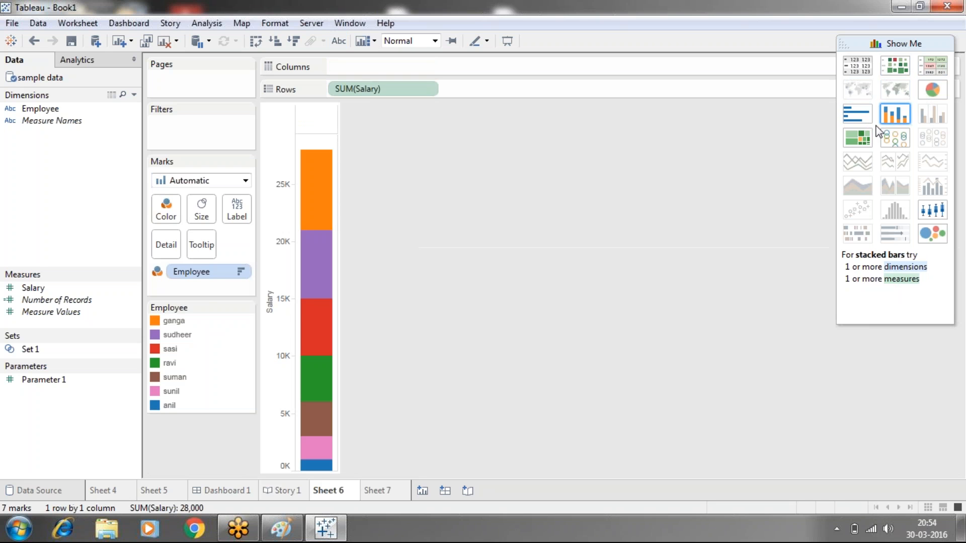
click(852, 140)
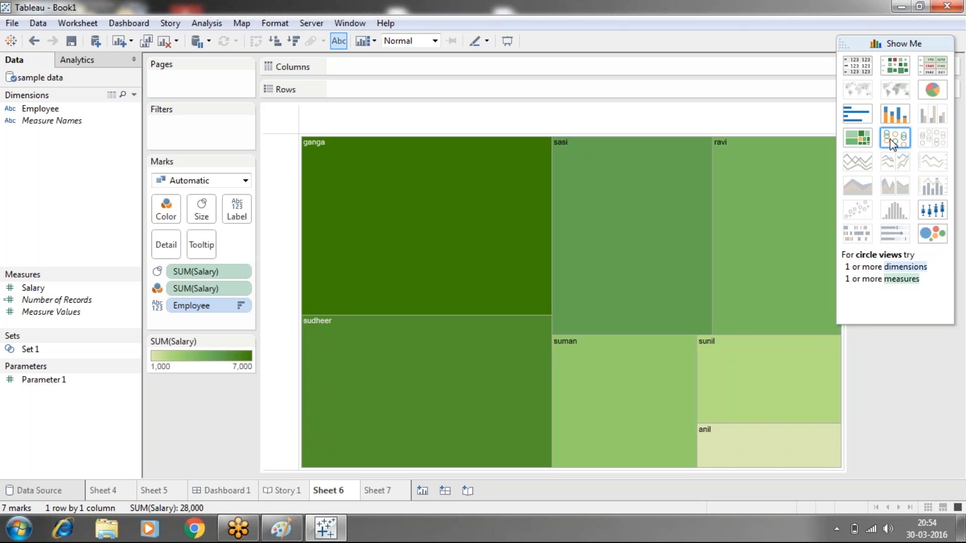
click(892, 143)
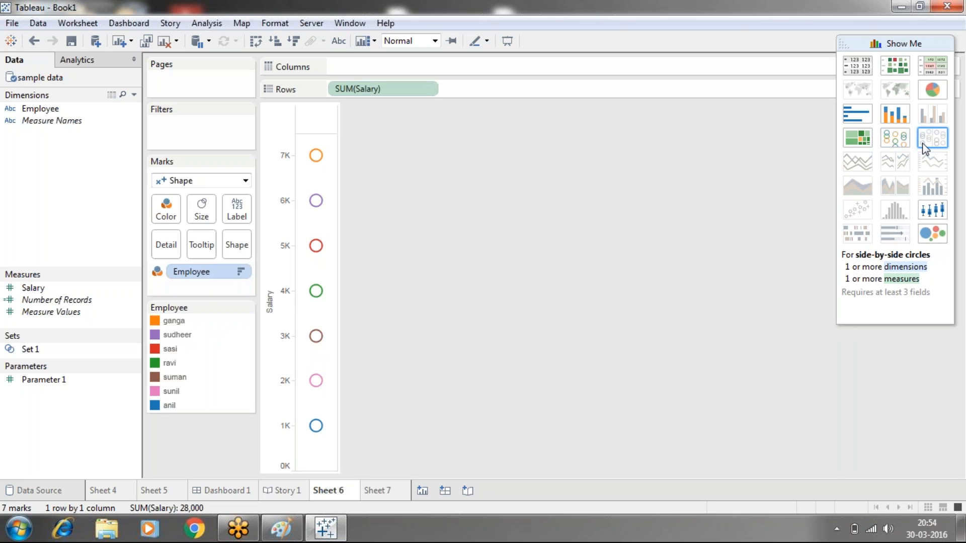
- Show the data as packed bubbles, add Salary to the bubble labels and close the chart chooser
click(937, 230)
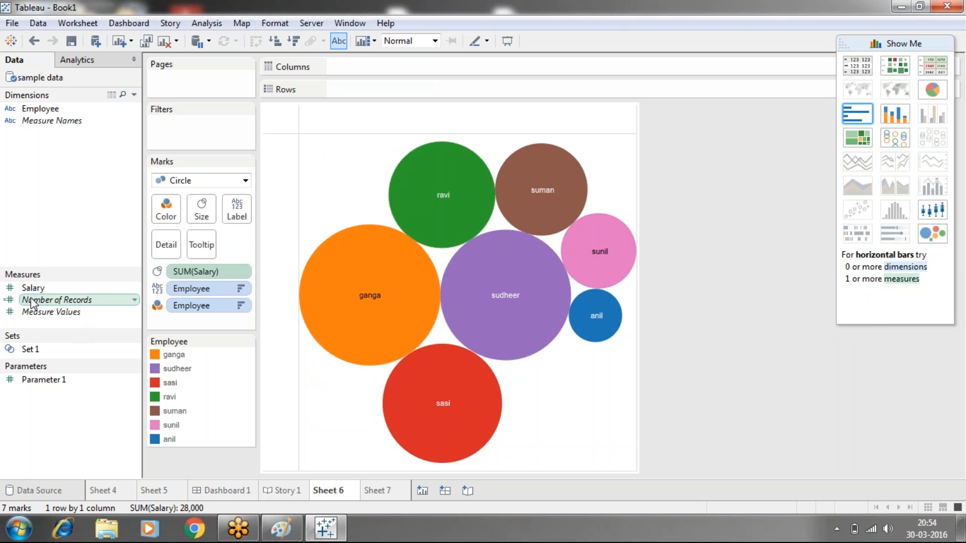
drag(33, 287, 236, 212)
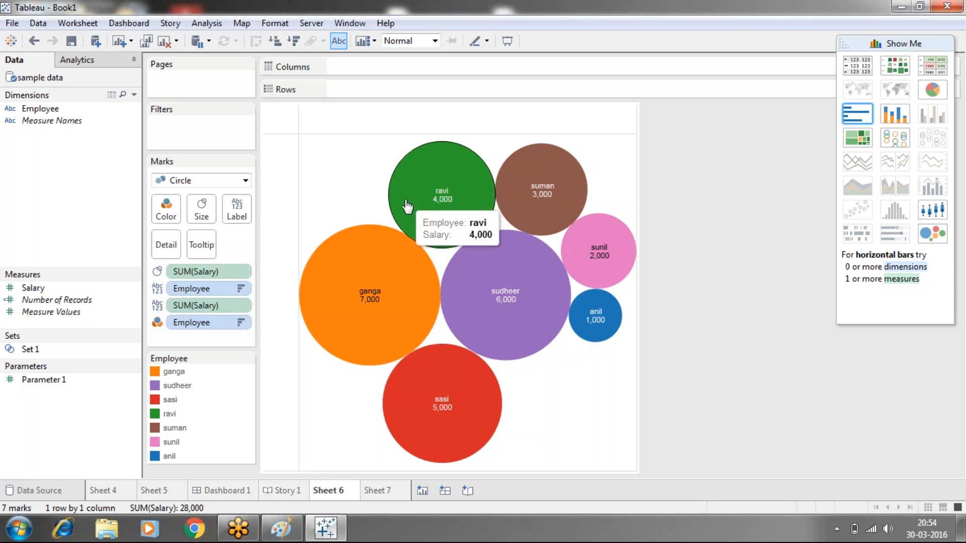
click(890, 35)
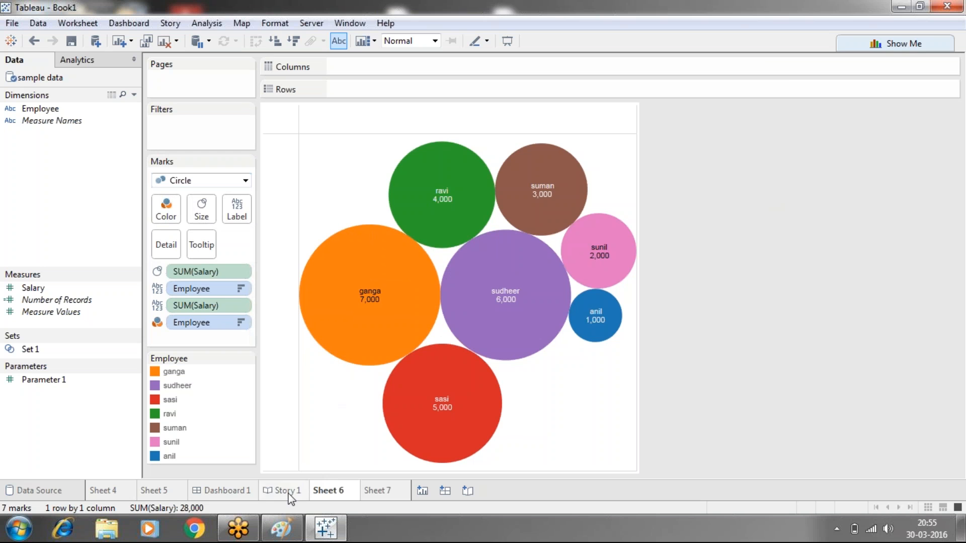
- Change the chart to horizontal bars with Show Me and display the worksheet's title
click(859, 46)
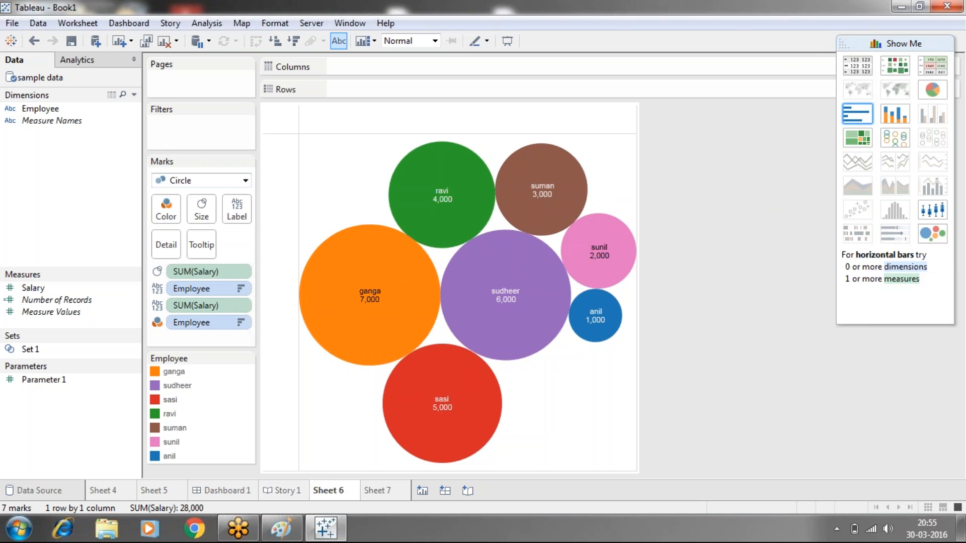
click(859, 115)
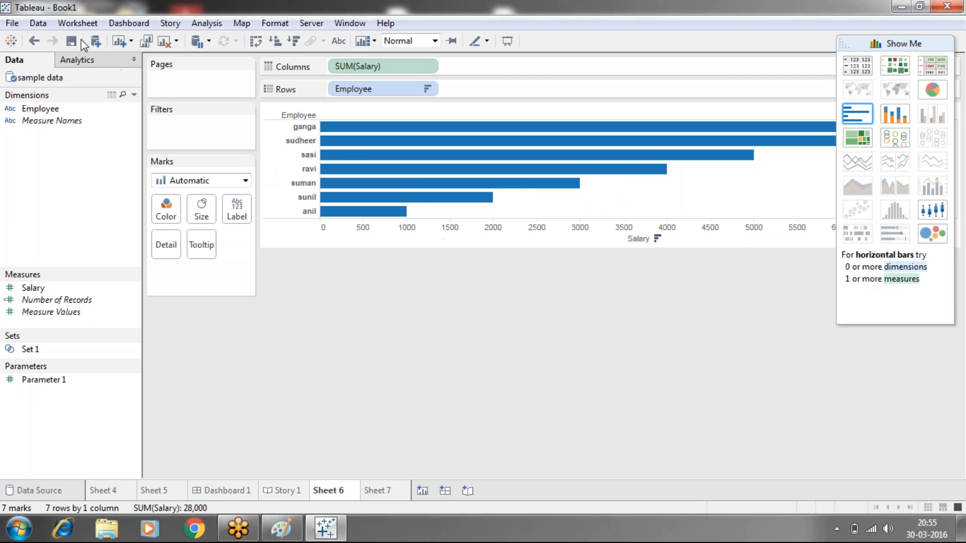
click(76, 24)
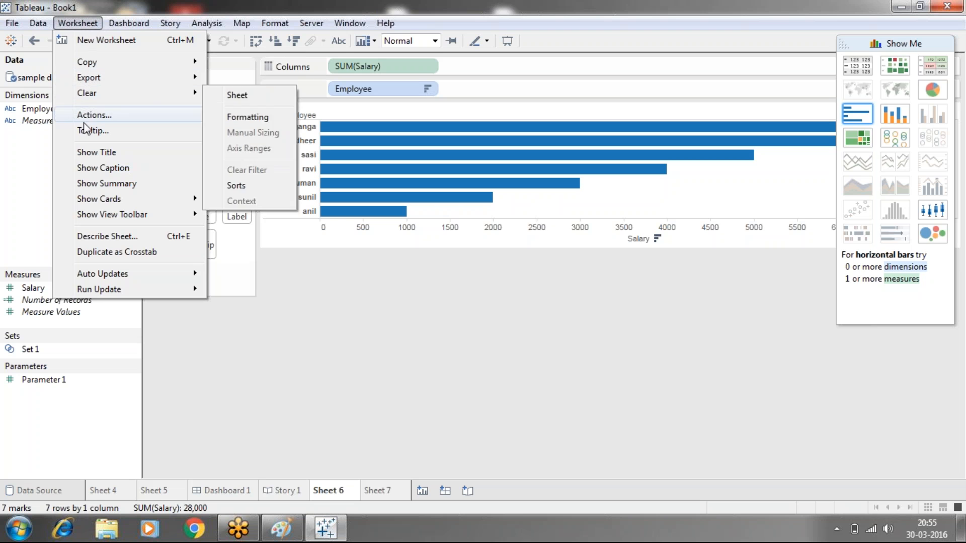
click(86, 153)
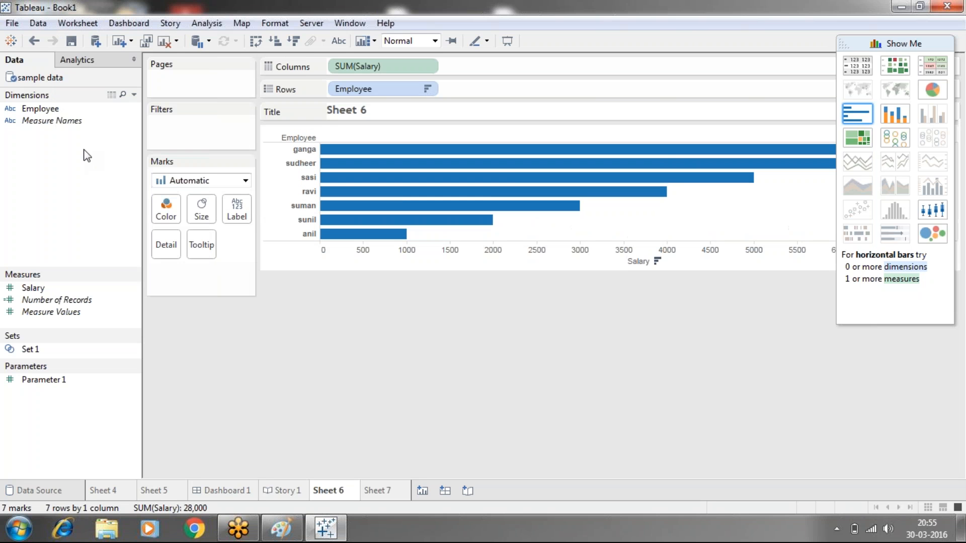
- Replace the sheet name placeholder in the worksheet title with the text "employeewise salary"
double_click(367, 112)
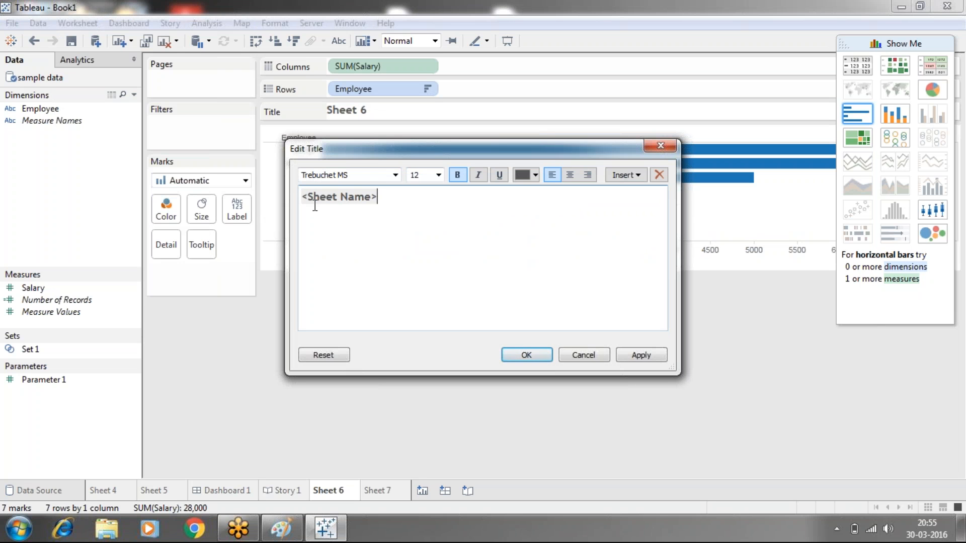
drag(346, 204, 295, 199)
text(emp)
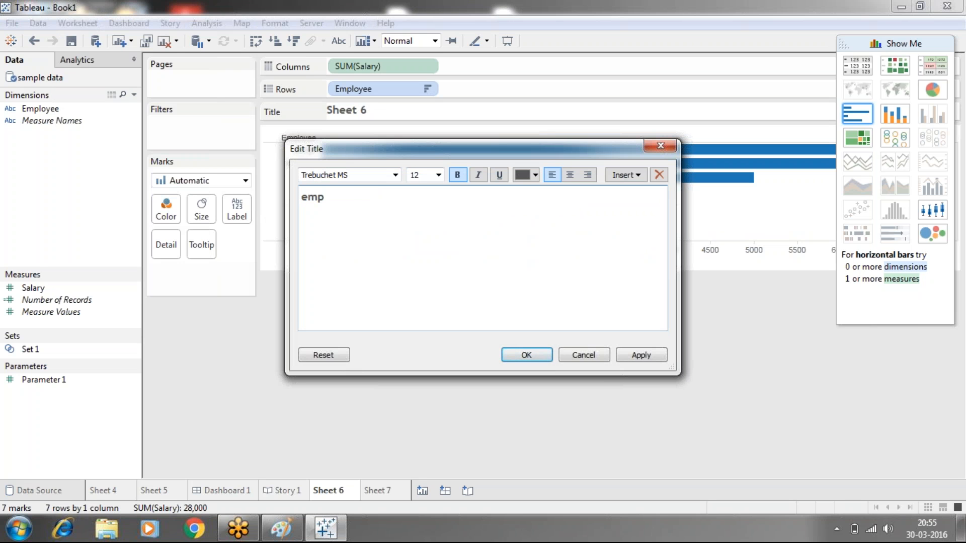
text(loyeewise salry)
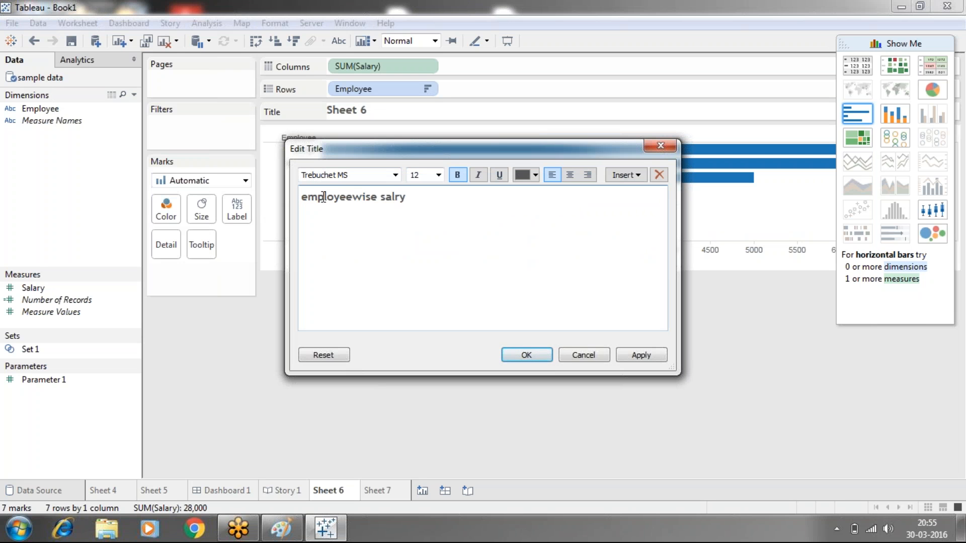
text(a)
- Color the whole title text red and apply the title changes
drag(412, 197, 301, 200)
click(535, 174)
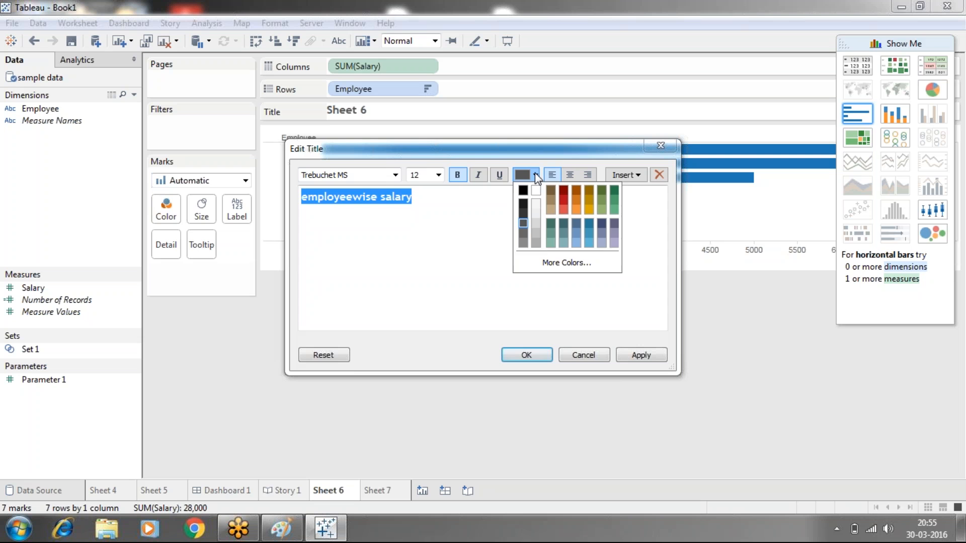
click(562, 192)
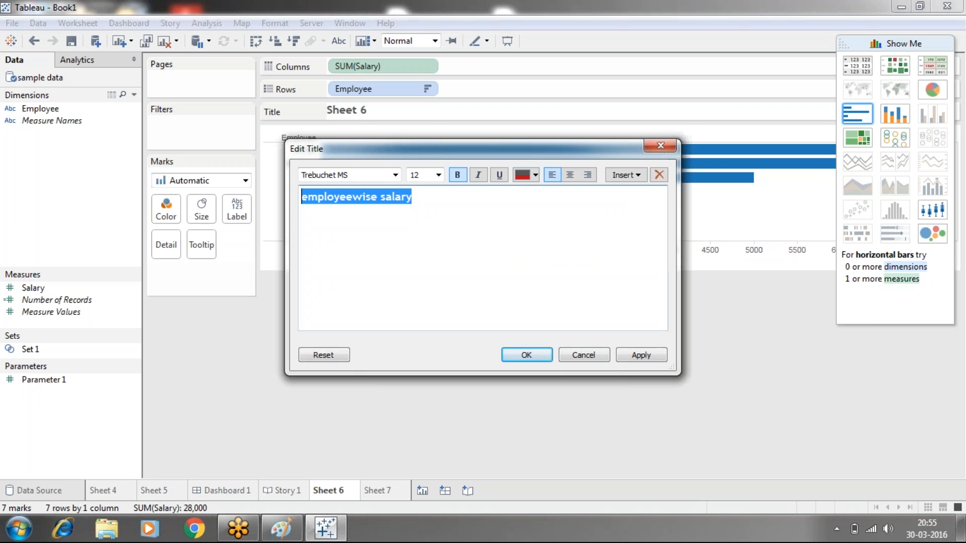
click(632, 361)
click(526, 355)
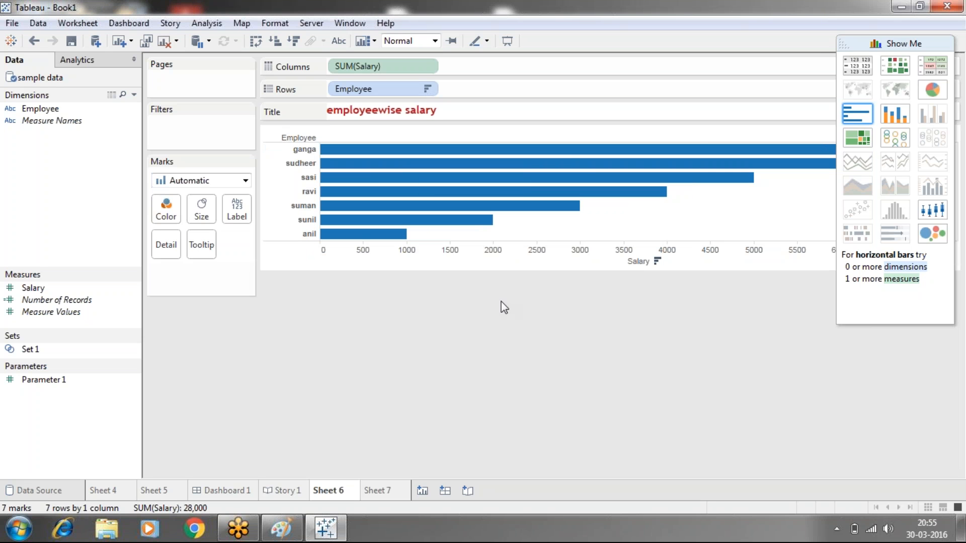
- Close the chart chooser and display the worksheet's caption and summary card
click(902, 42)
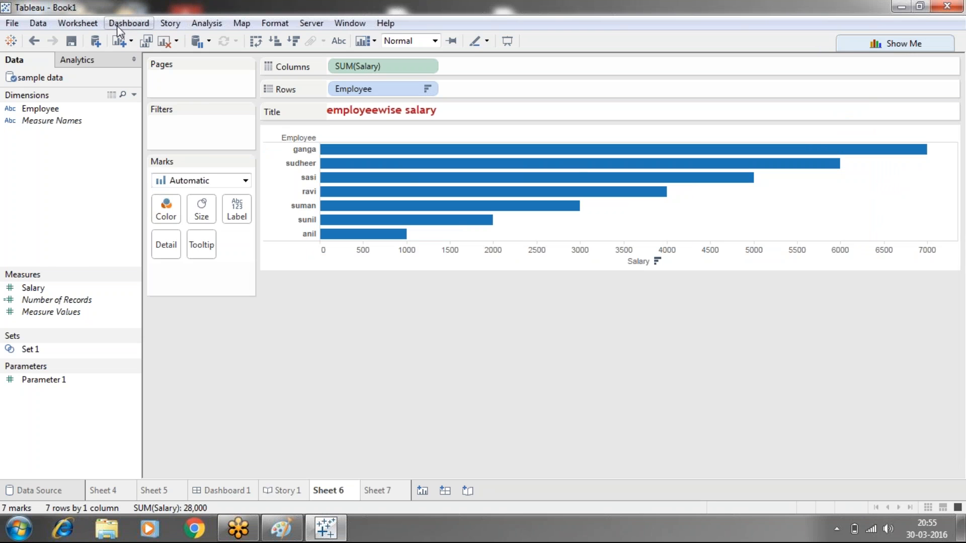
click(95, 24)
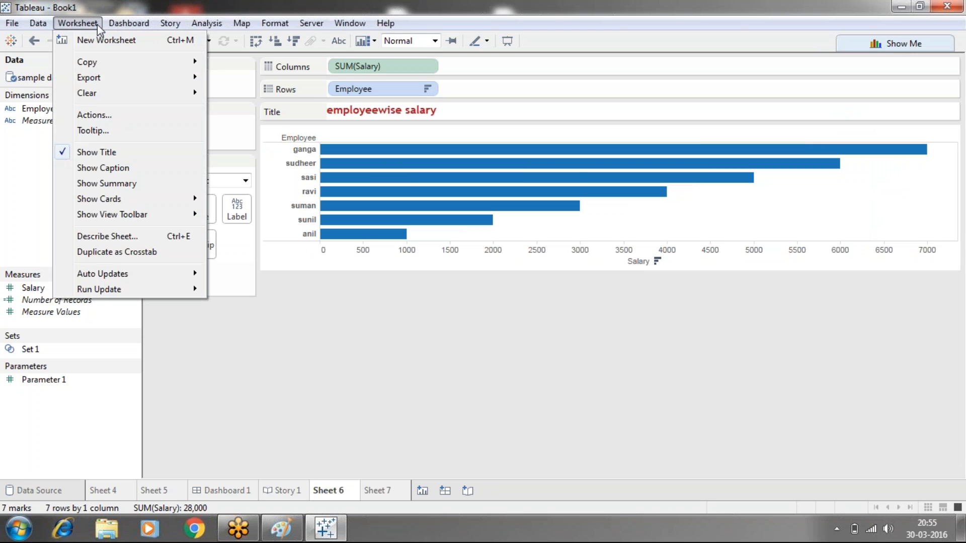
click(85, 166)
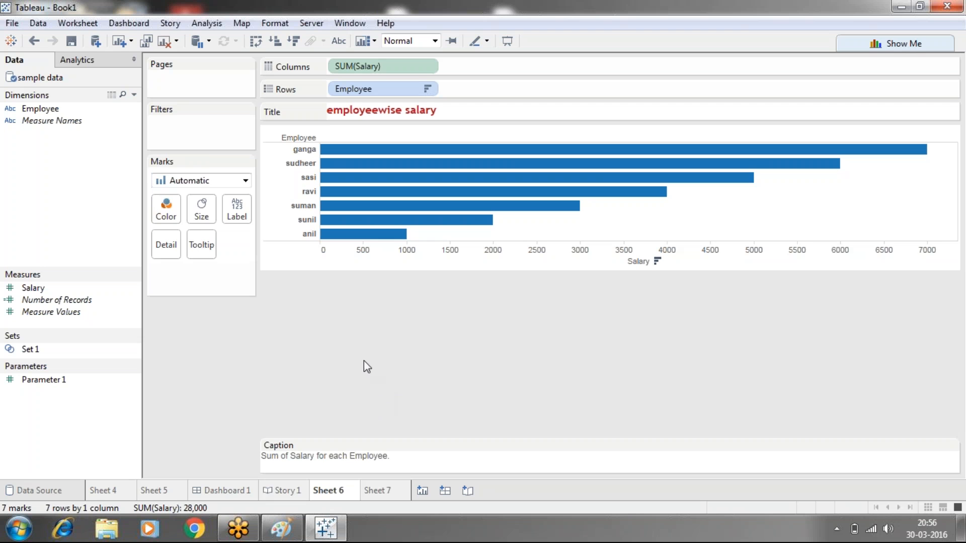
click(87, 25)
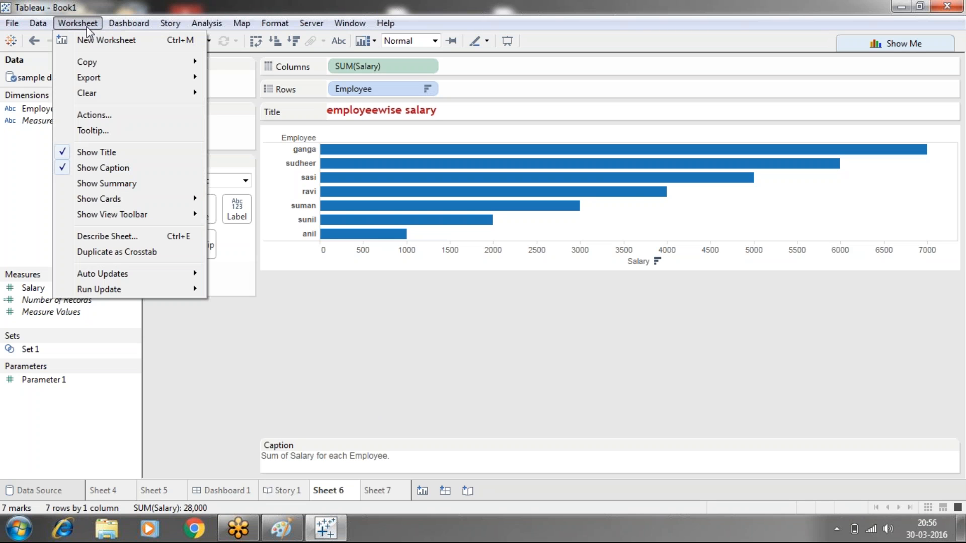
click(76, 184)
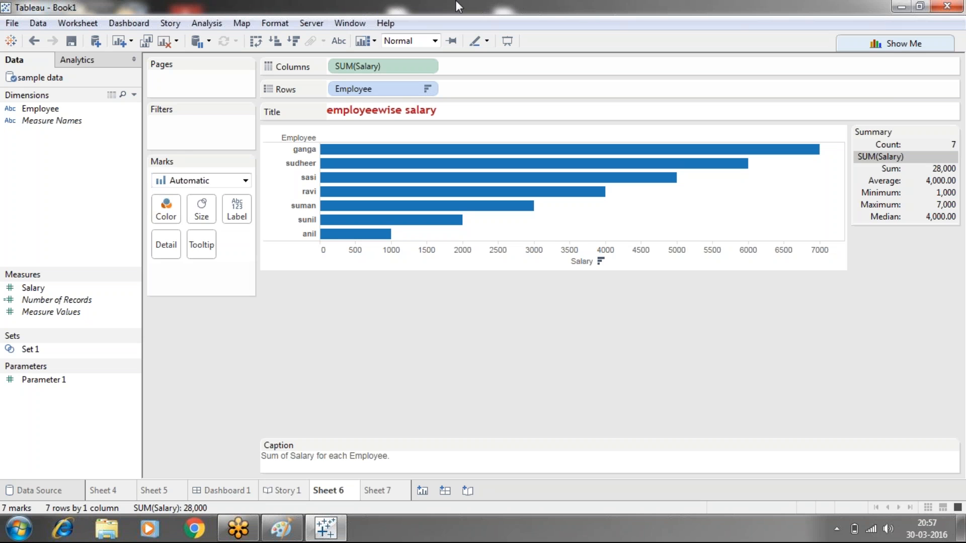
- Connect to the Excel file Sample - Superstore in My Tableau Repository, Datasources, 9.0, en_US-US as a new data source
click(40, 28)
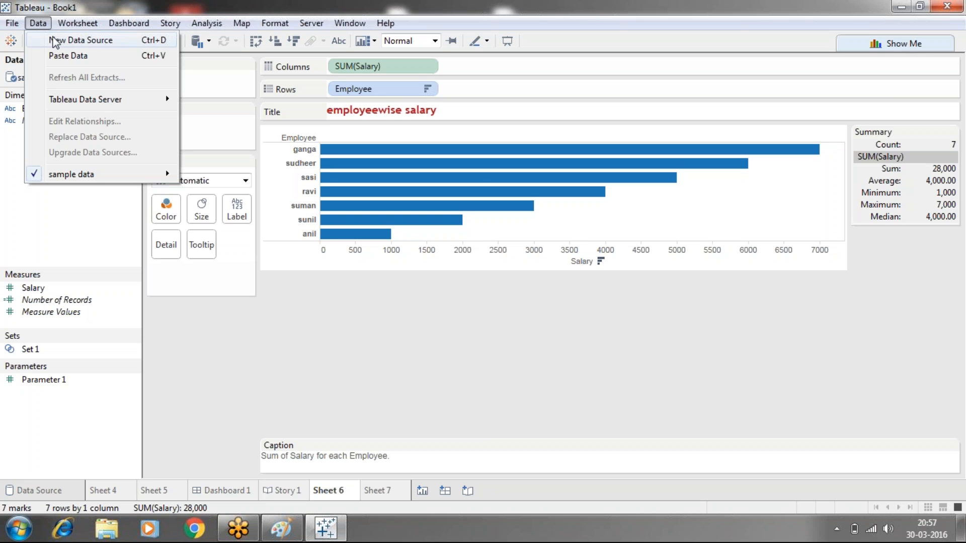
click(60, 40)
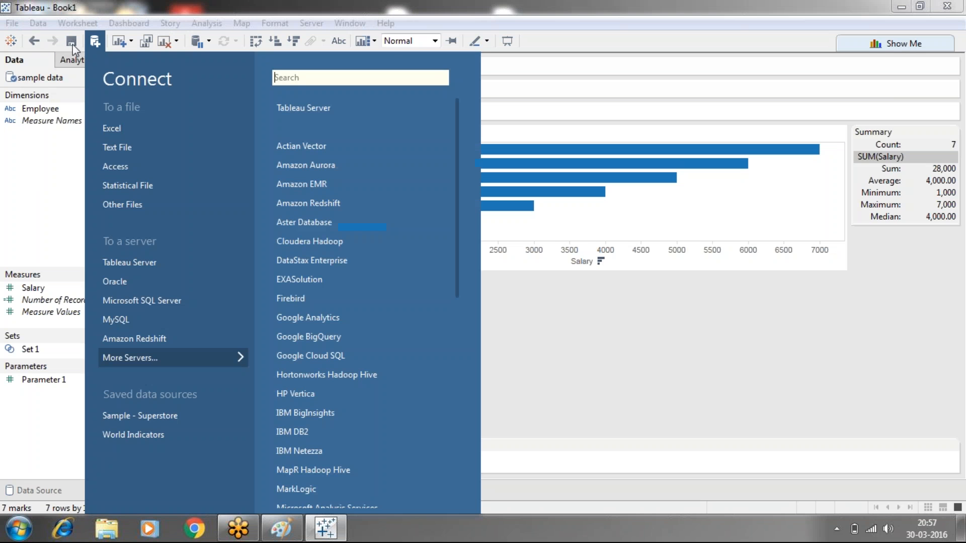
click(131, 129)
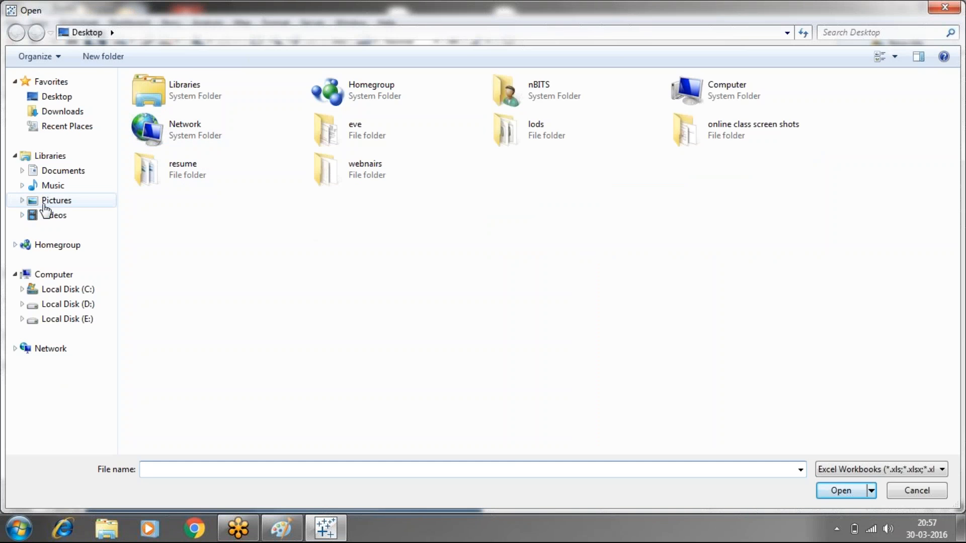
click(69, 172)
click(177, 134)
double_click(177, 134)
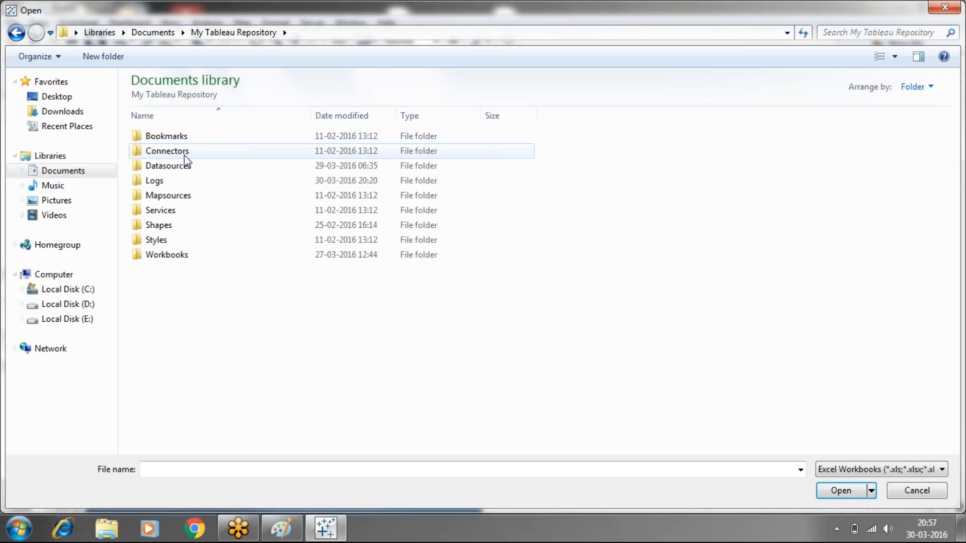
double_click(184, 160)
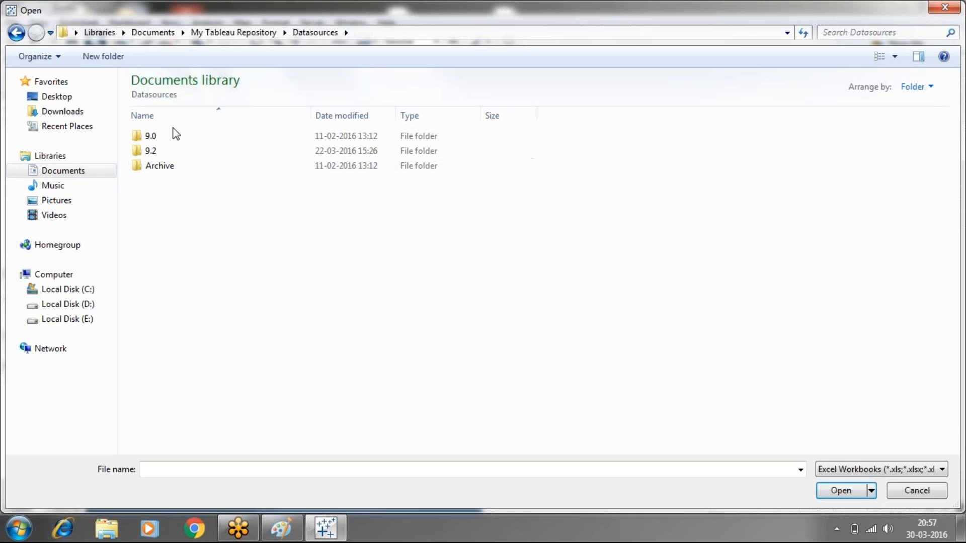
double_click(168, 136)
double_click(168, 136)
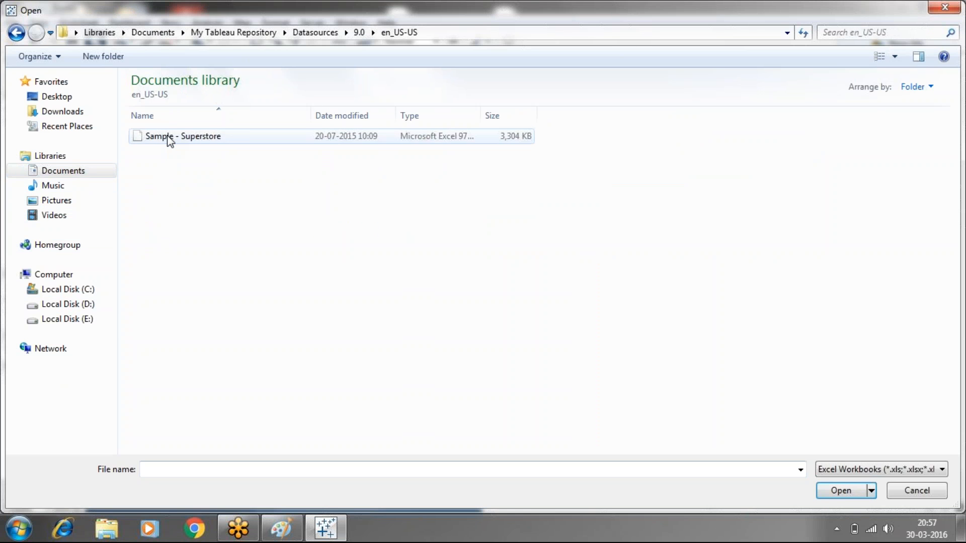
click(188, 136)
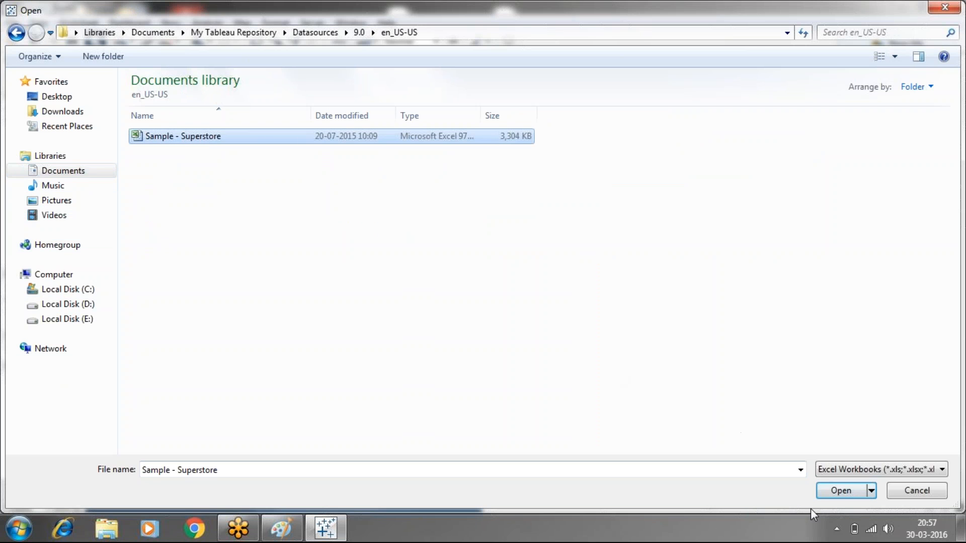
click(841, 493)
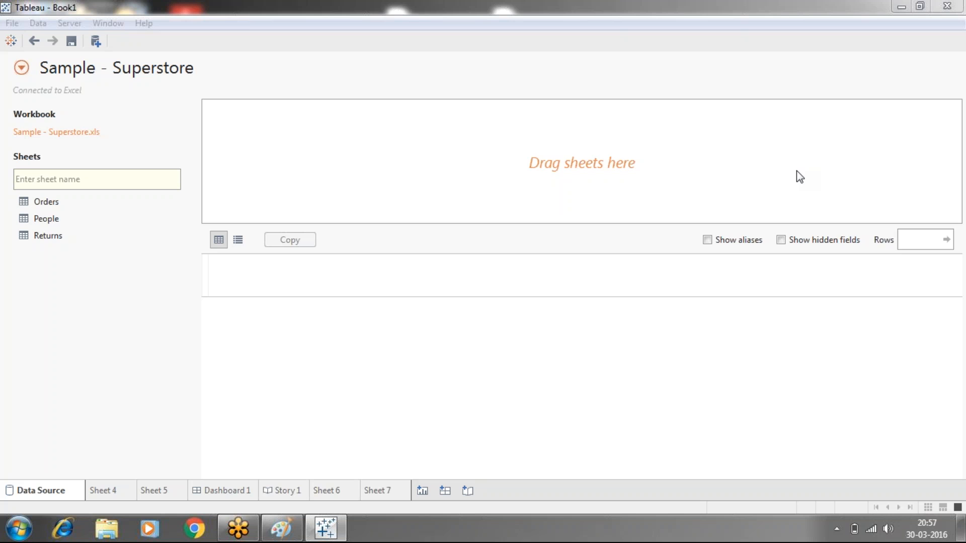
click(940, 32)
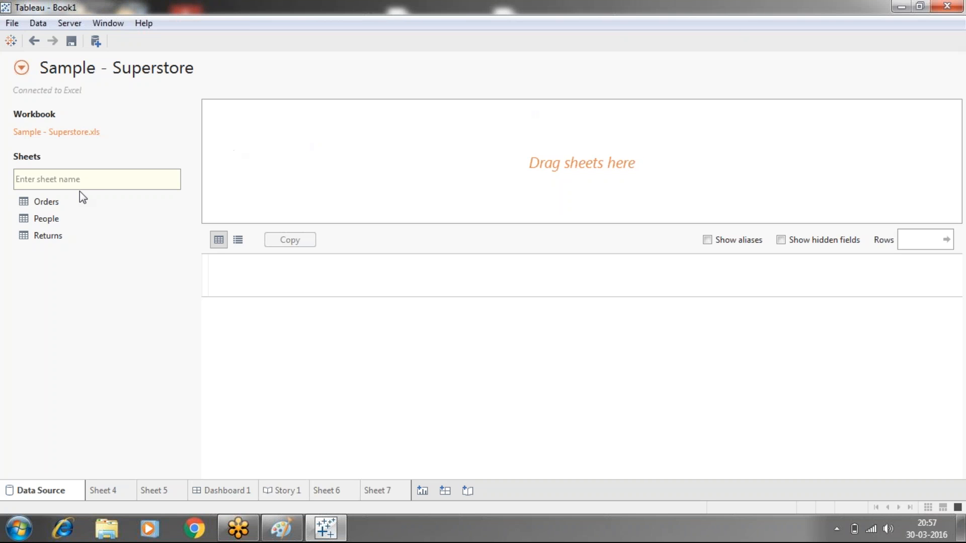
- Add the Orders, People and Returns tables to the Superstore data source and open Sheet 7
double_click(52, 201)
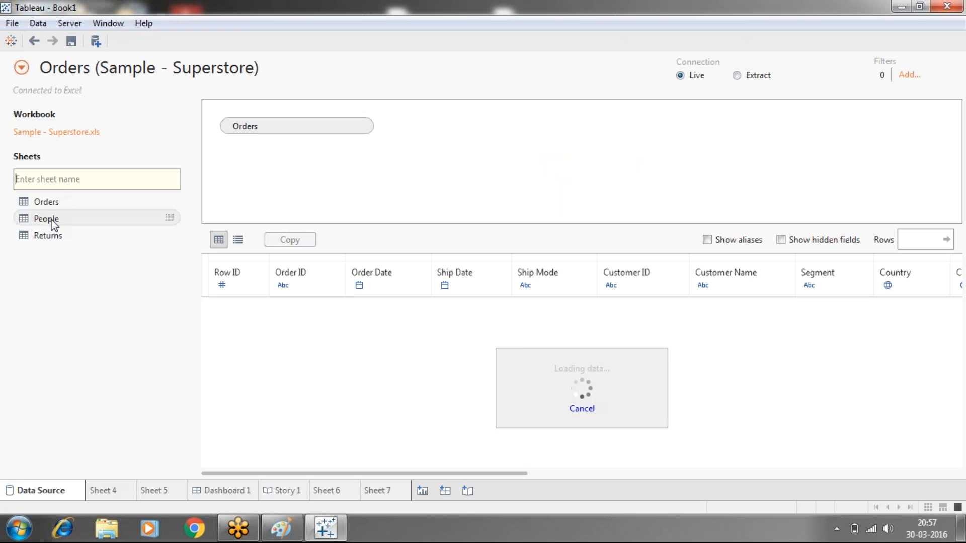
double_click(53, 220)
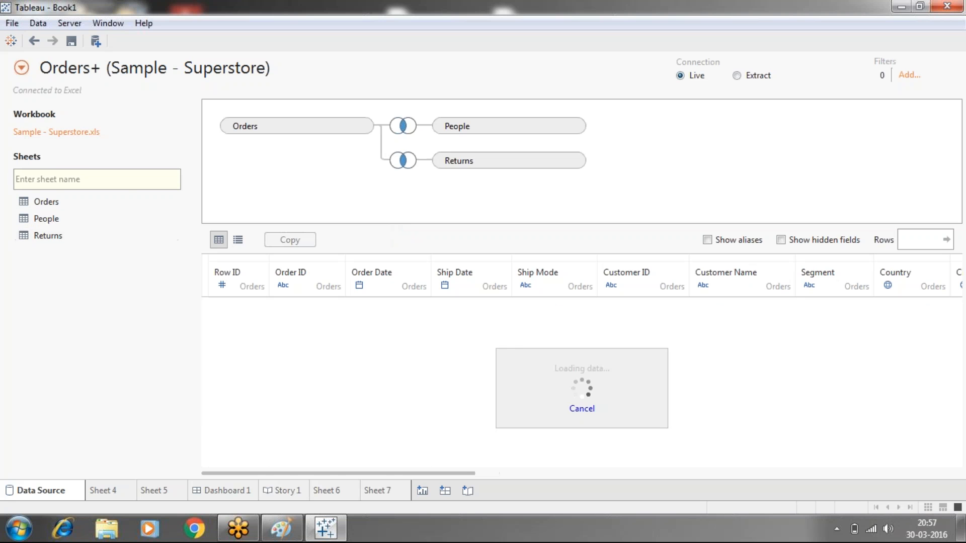
click(383, 490)
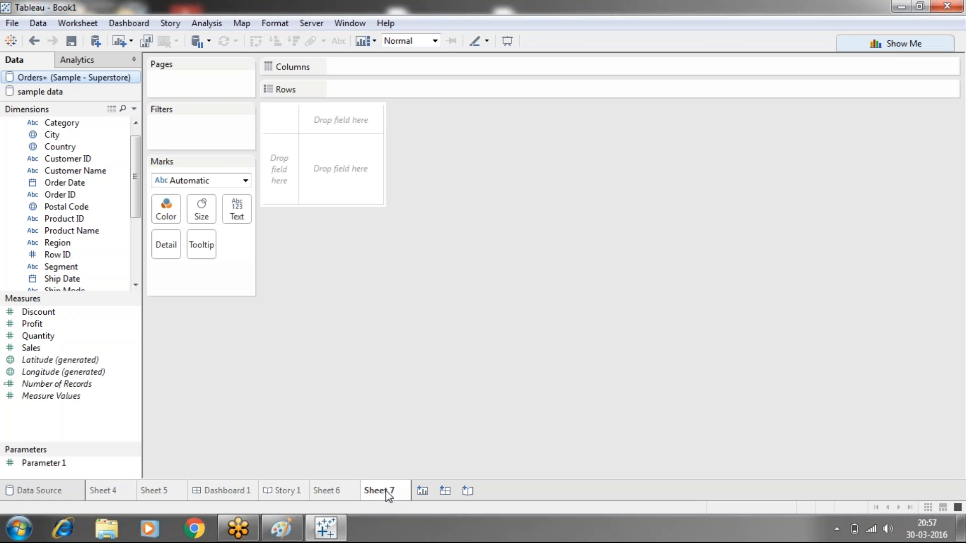
- Close the sample data source and accept the deletion of the sheets that use it
click(60, 92)
right_click(60, 93)
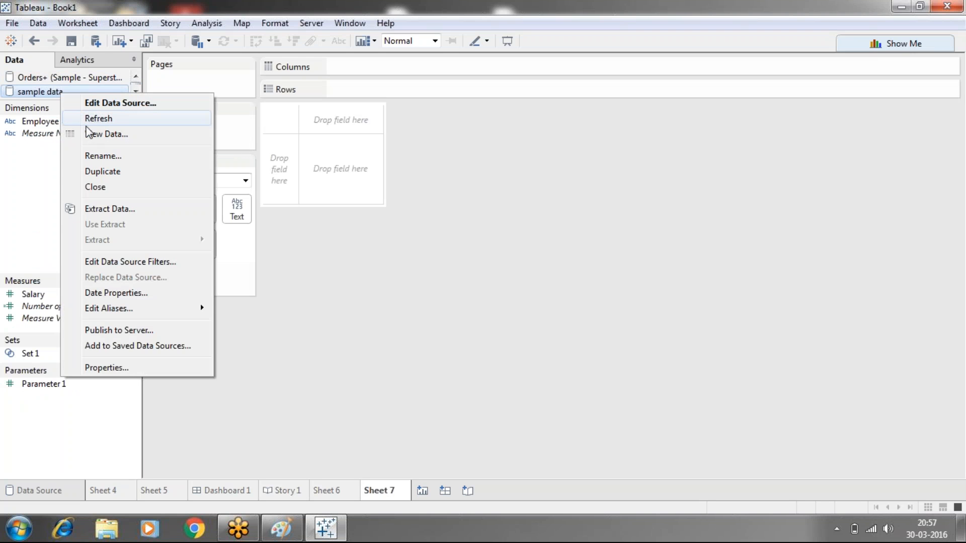
click(100, 188)
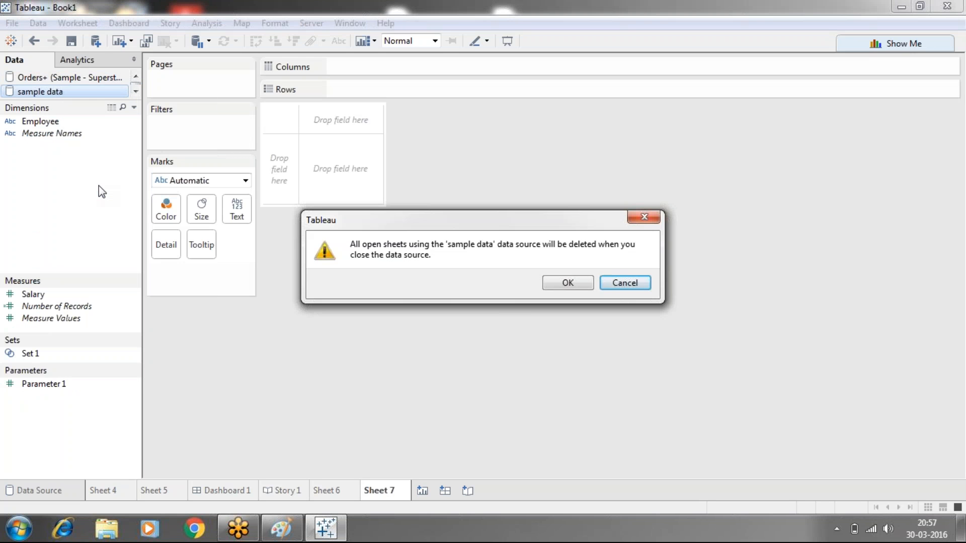
click(574, 283)
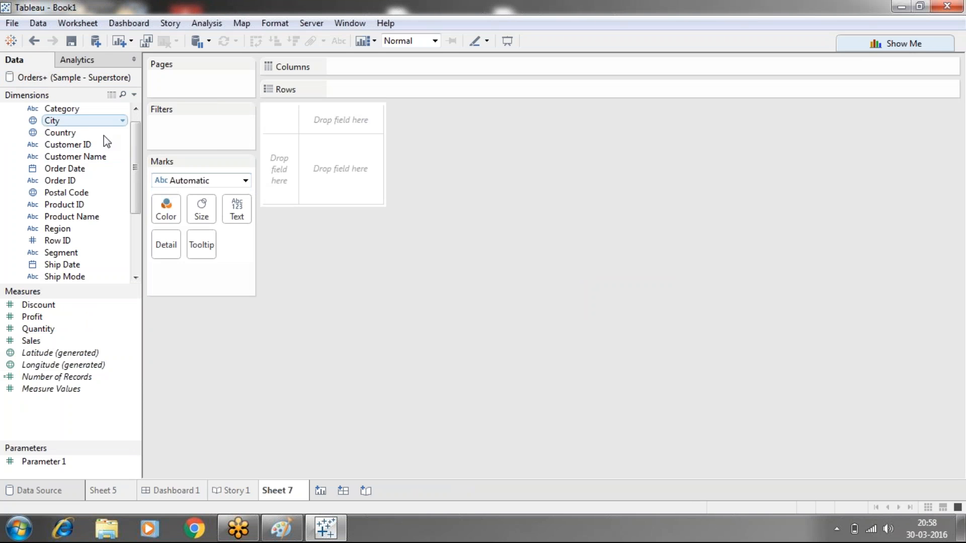
- Build a bar chart with Customer Name on Columns and Sales on Rows
drag(83, 160, 371, 75)
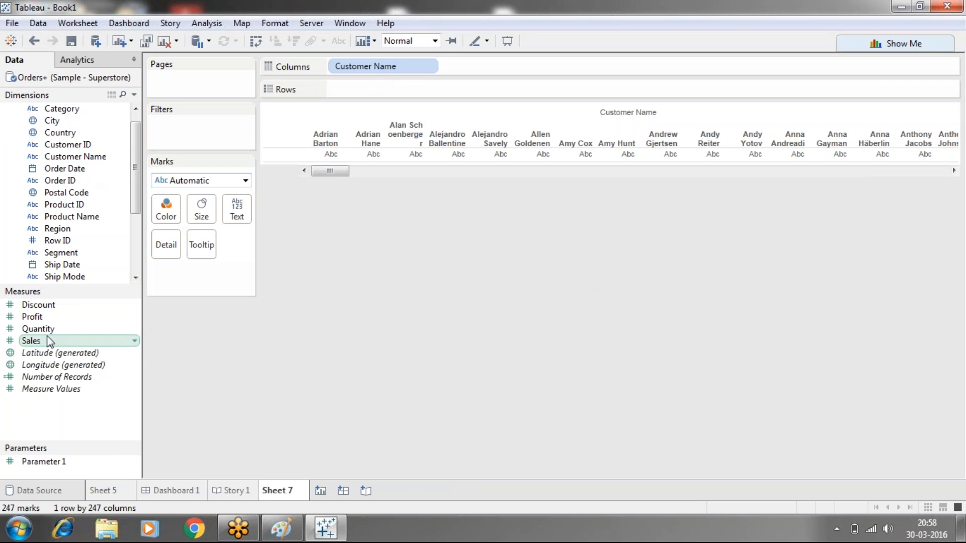
drag(43, 341, 347, 88)
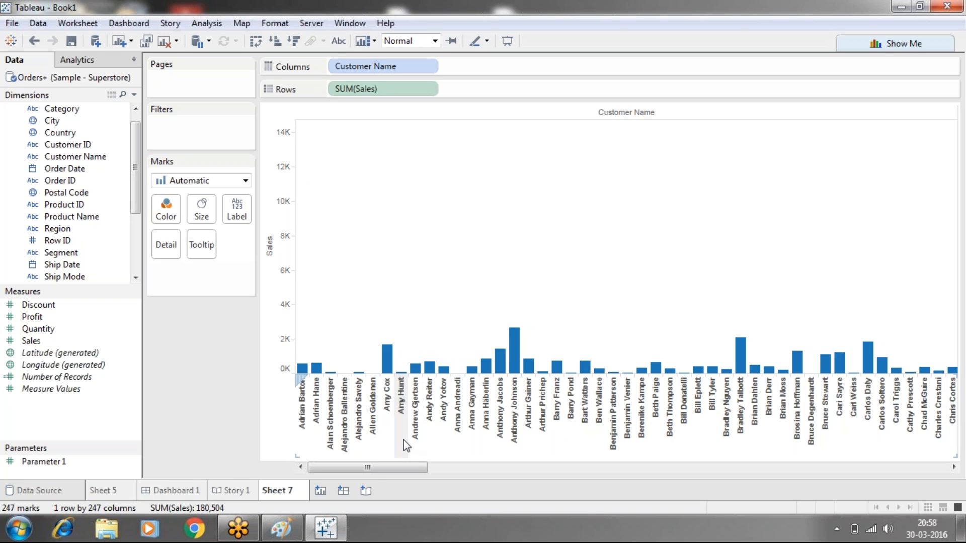
drag(343, 469, 875, 464)
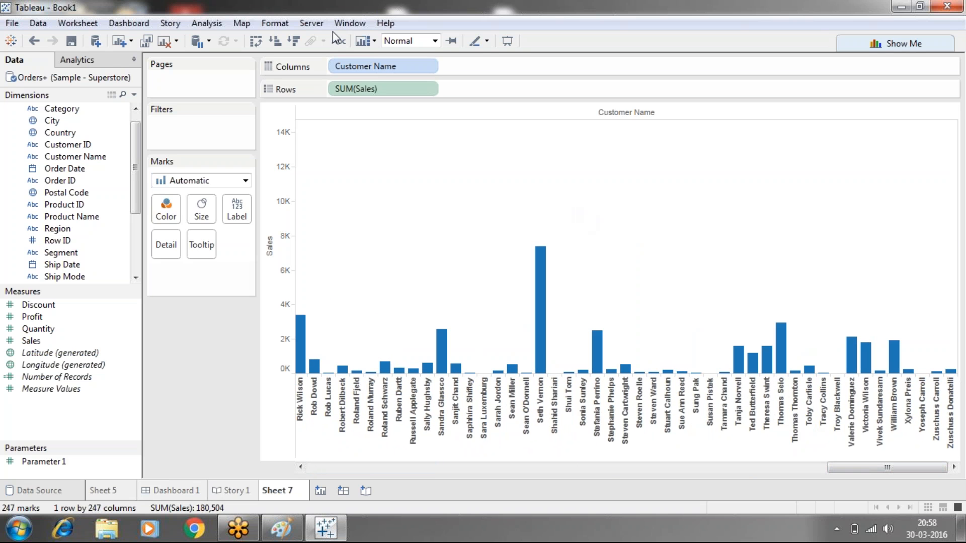
- Show the mark labels on the bars and sort the customers by Sales in descending order
click(338, 43)
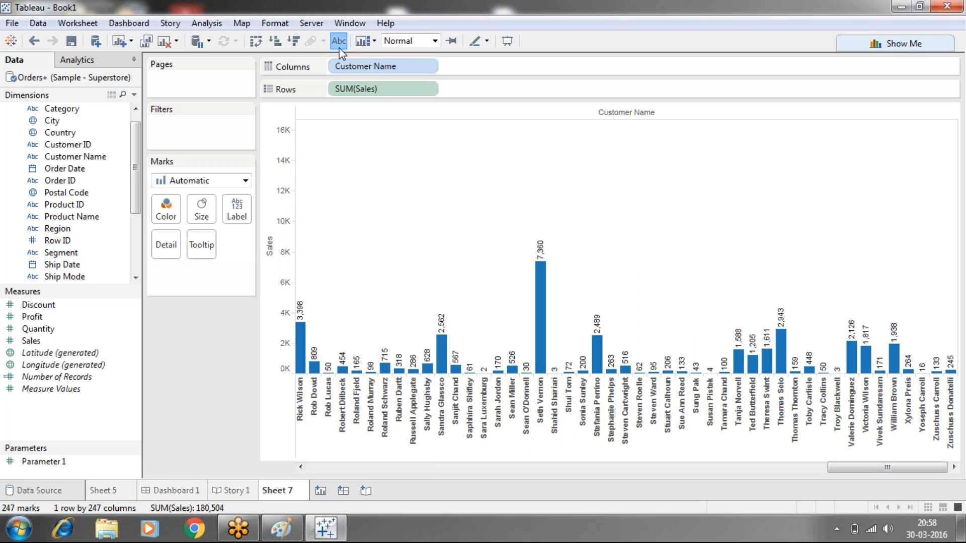
click(294, 40)
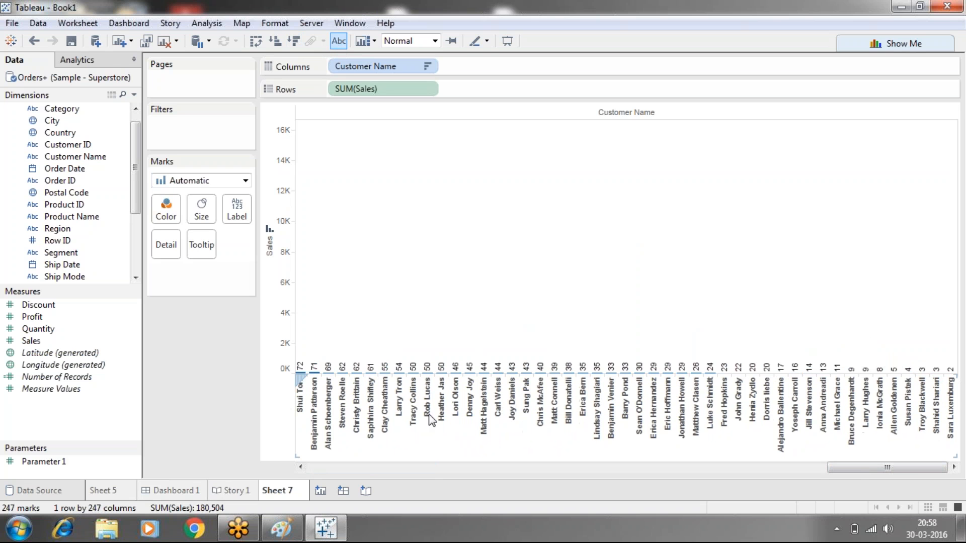
drag(901, 467, 368, 452)
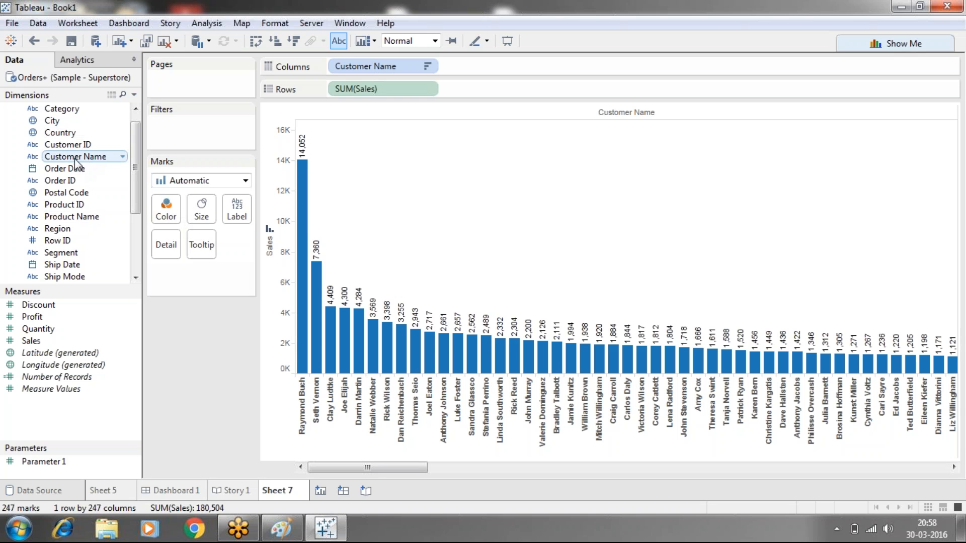
- Filter Customer Name by field to the top 50 by the sum of Sales
drag(66, 162, 188, 125)
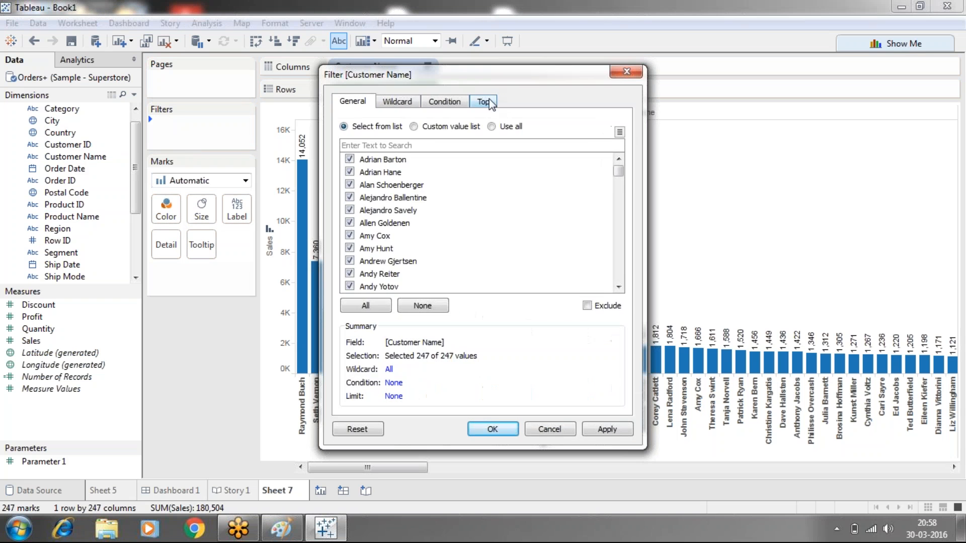
click(483, 101)
click(344, 138)
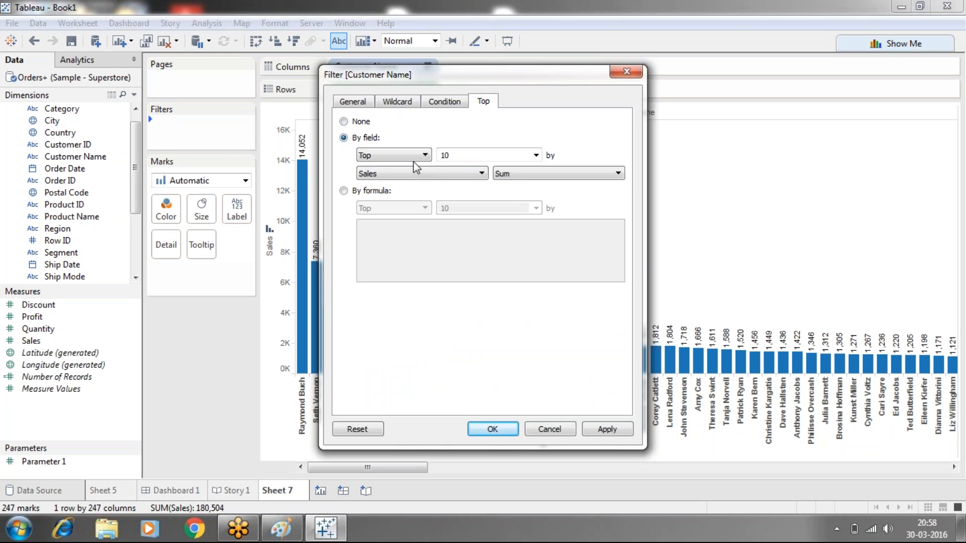
click(457, 157)
key(BackSpace)
key(BackSpace)
text(50)
click(606, 429)
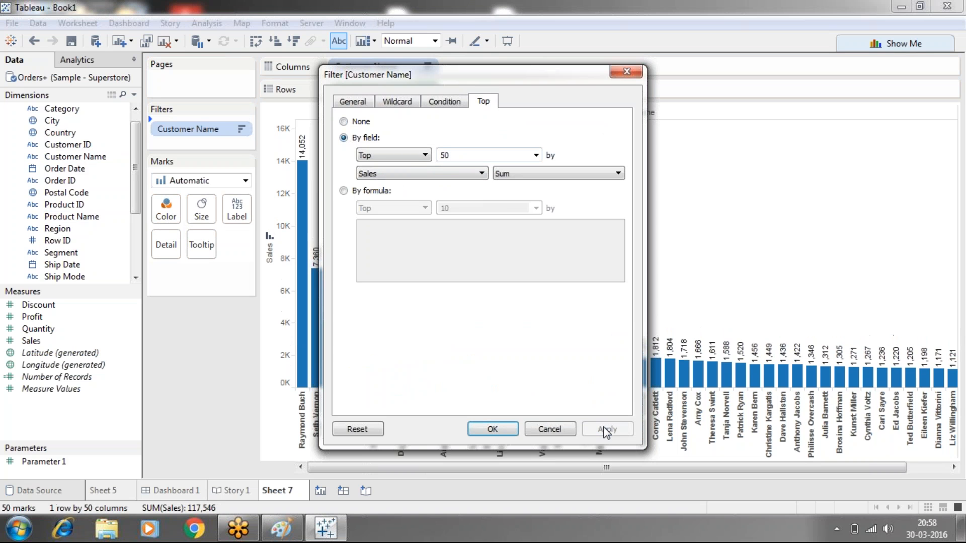
click(505, 428)
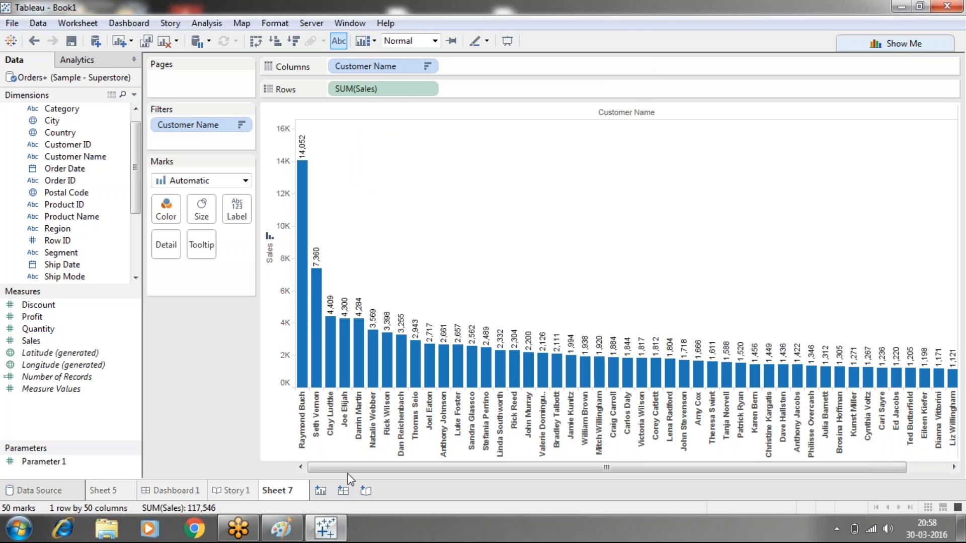
drag(350, 473, 263, 464)
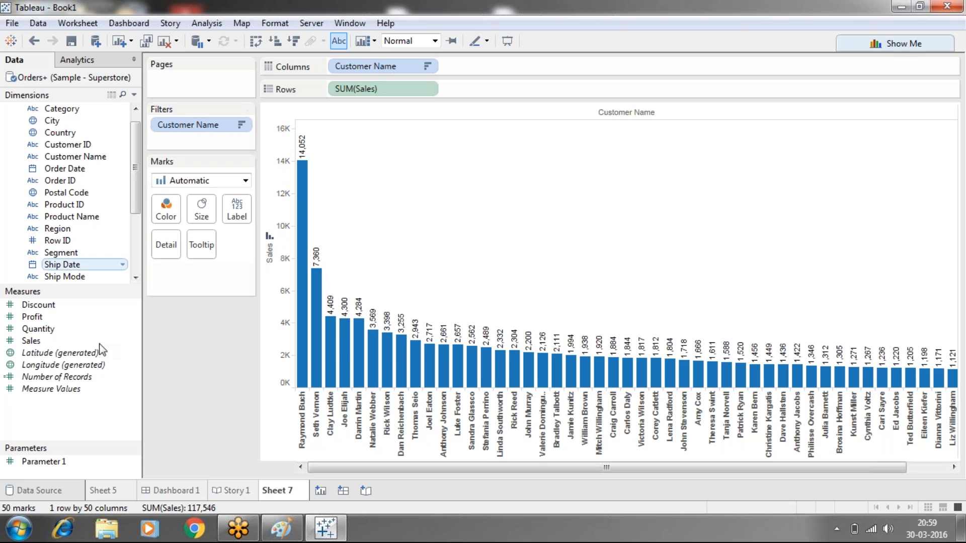
right_click(74, 465)
click(113, 290)
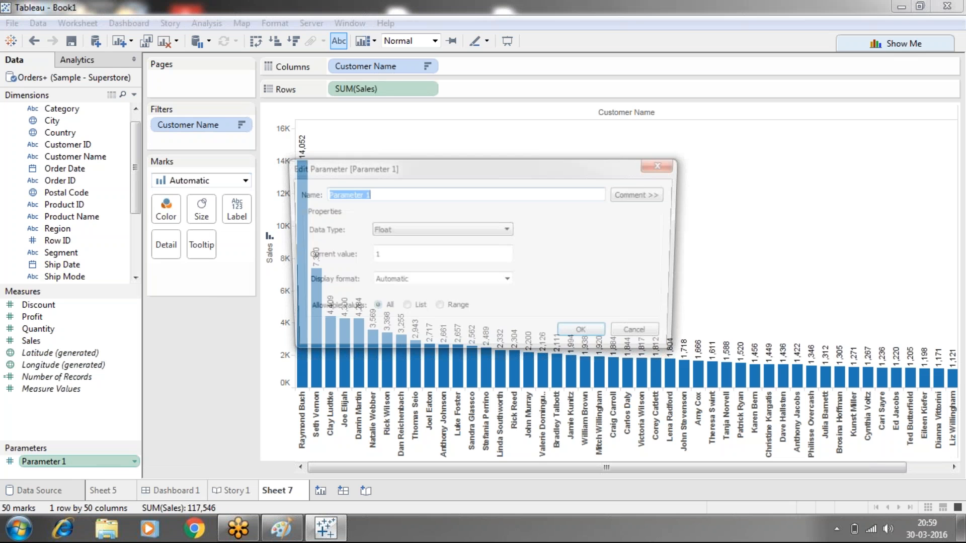
click(663, 165)
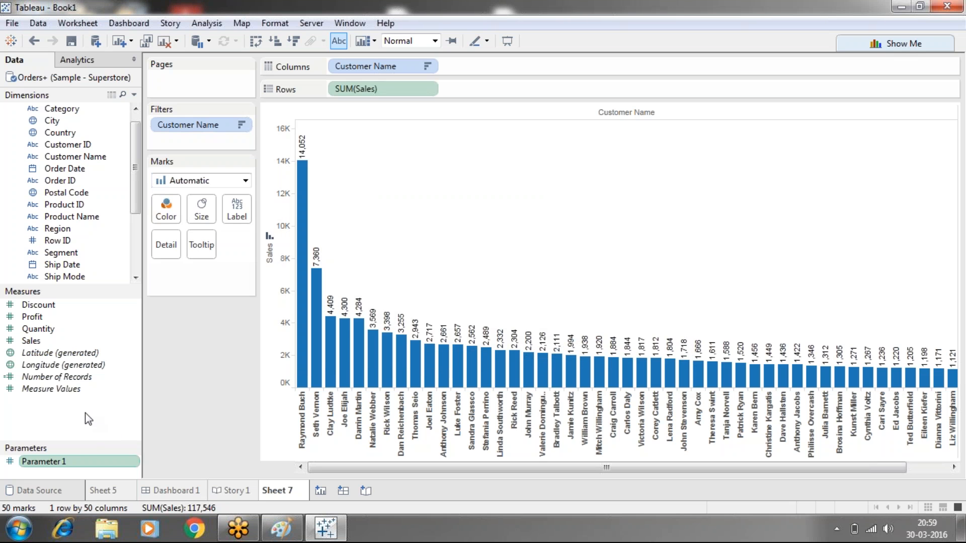
- Create a parameter named topn with the Integer data type
right_click(100, 430)
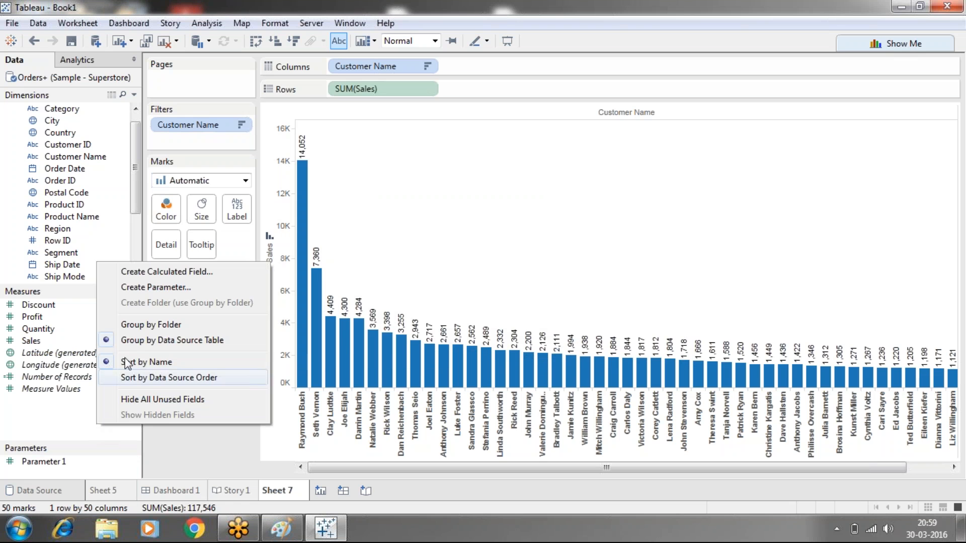
click(134, 291)
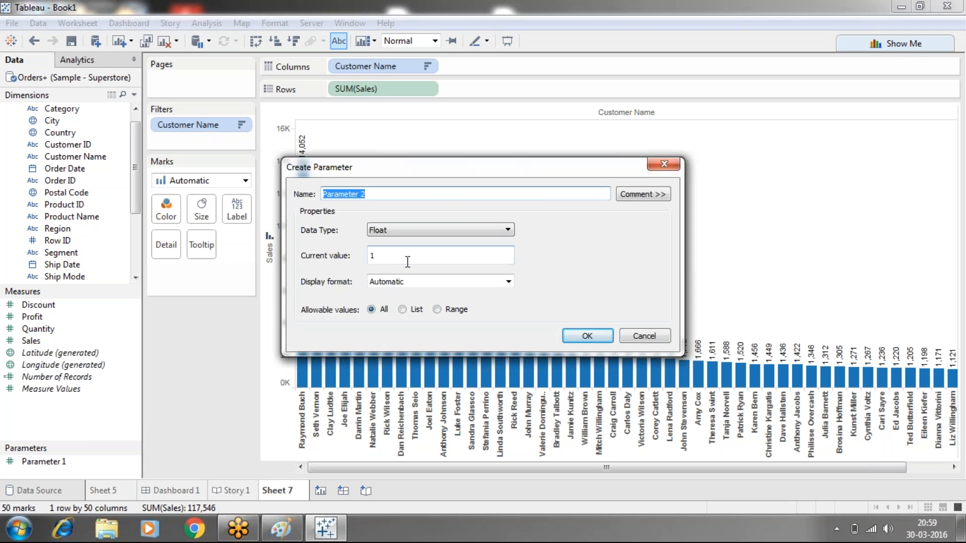
click(454, 234)
click(409, 253)
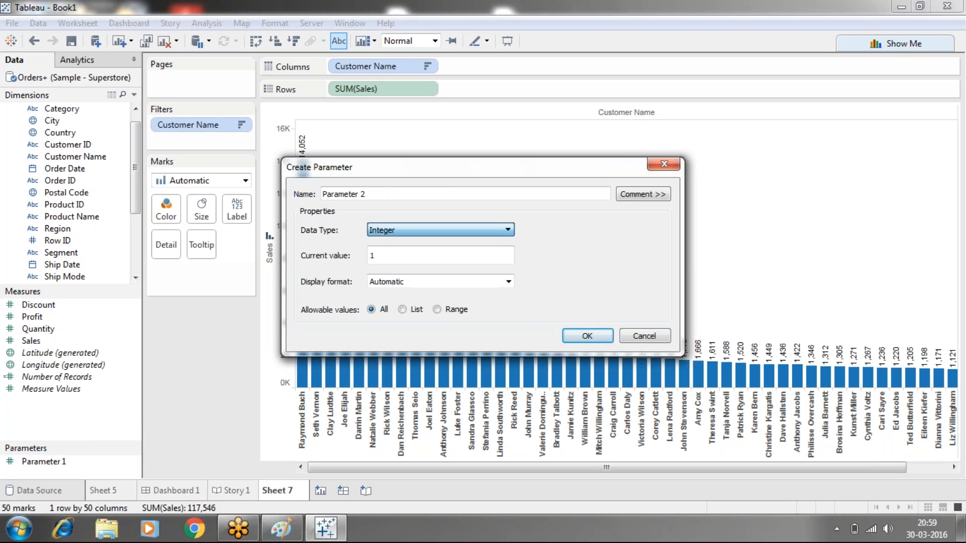
click(383, 195)
drag(376, 195, 307, 188)
text(topn)
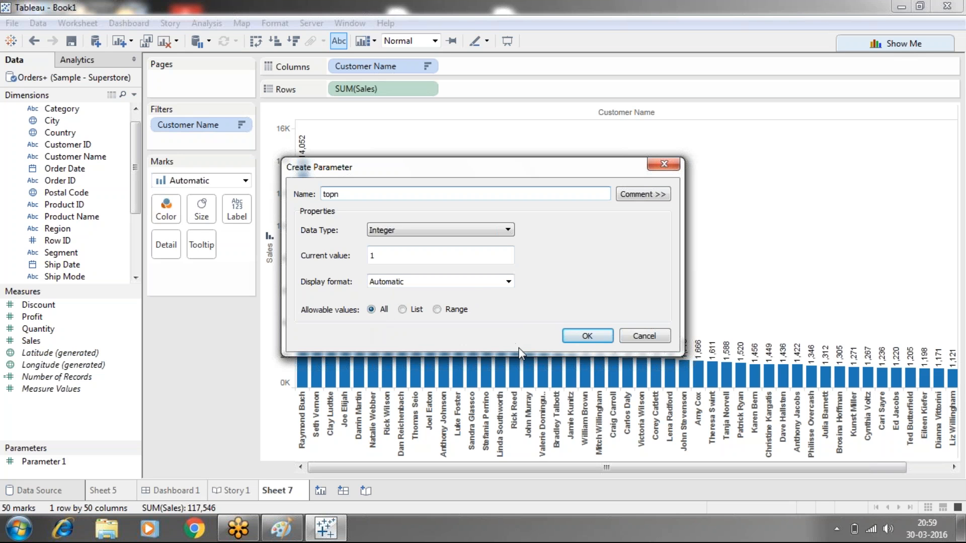
click(584, 336)
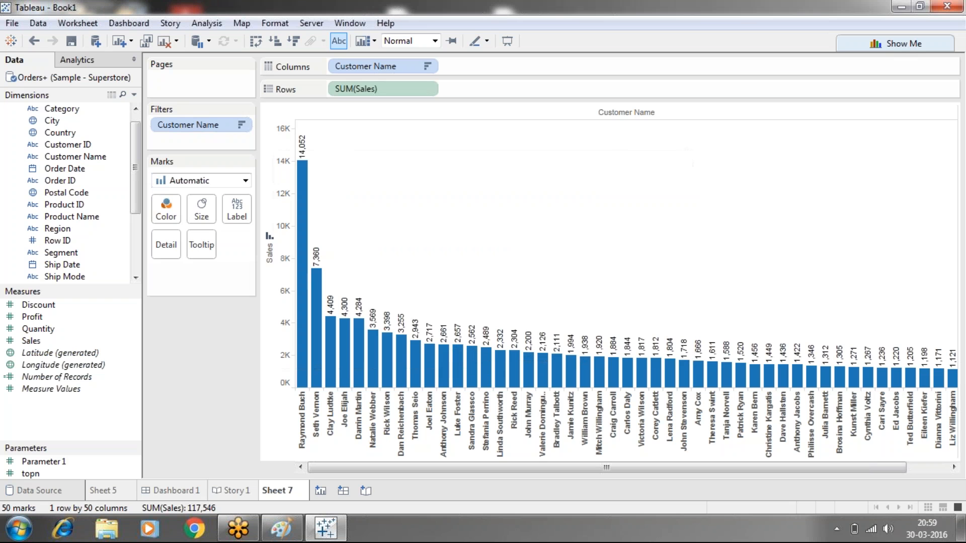
- Change the Customer Name top filter to use the topn parameter as its limit by the sum of Sales
double_click(177, 129)
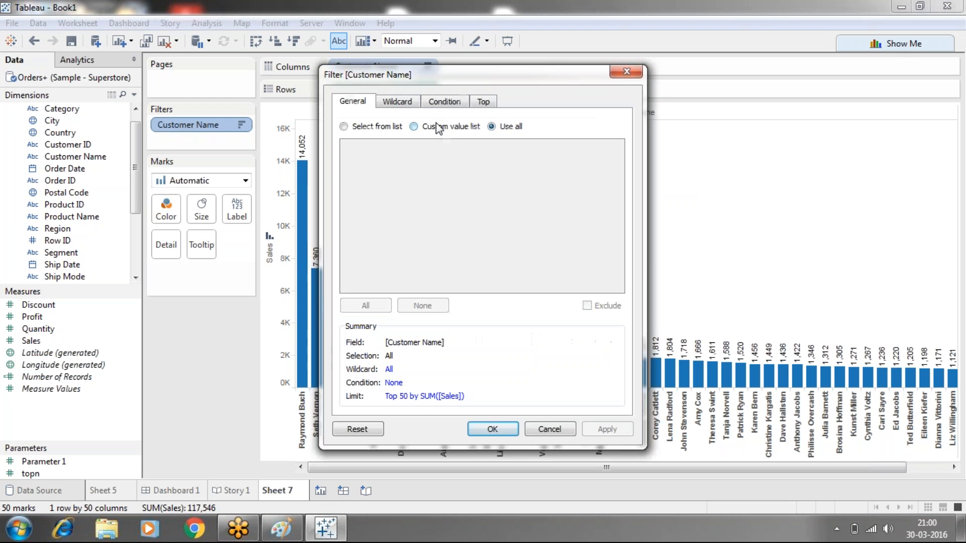
click(484, 102)
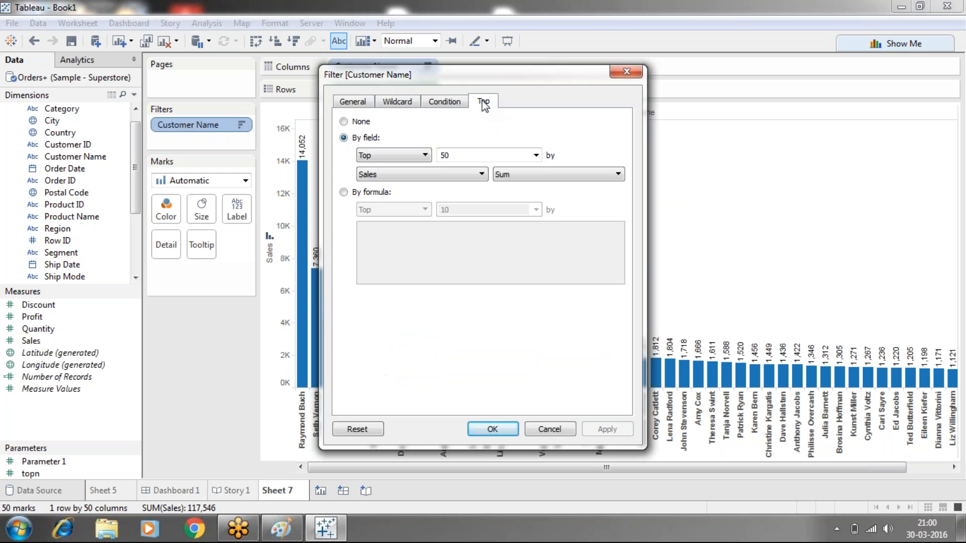
click(536, 156)
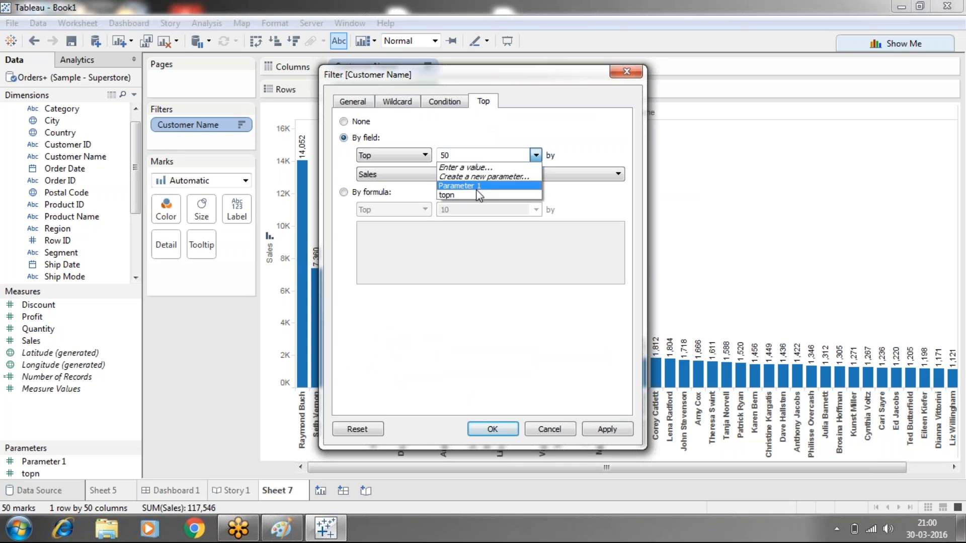
click(469, 195)
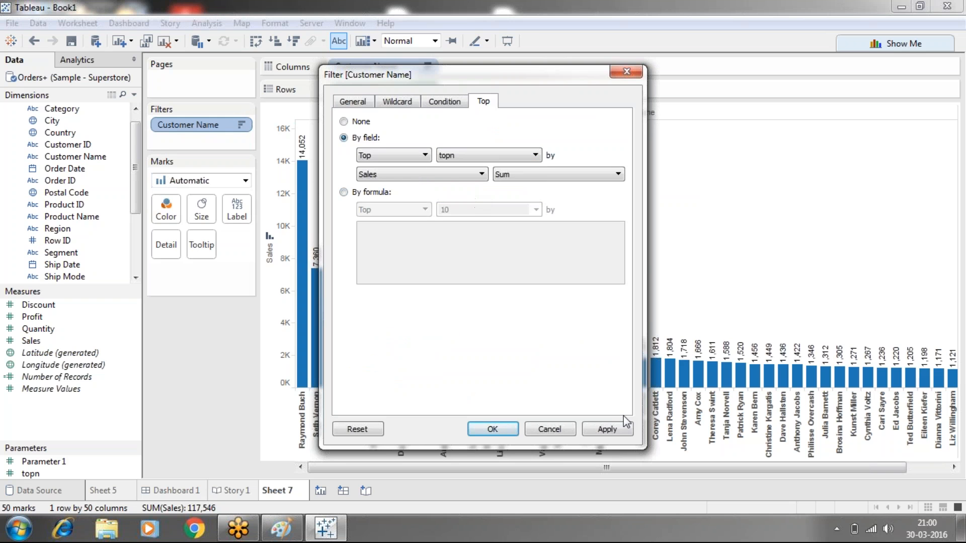
click(608, 428)
click(491, 428)
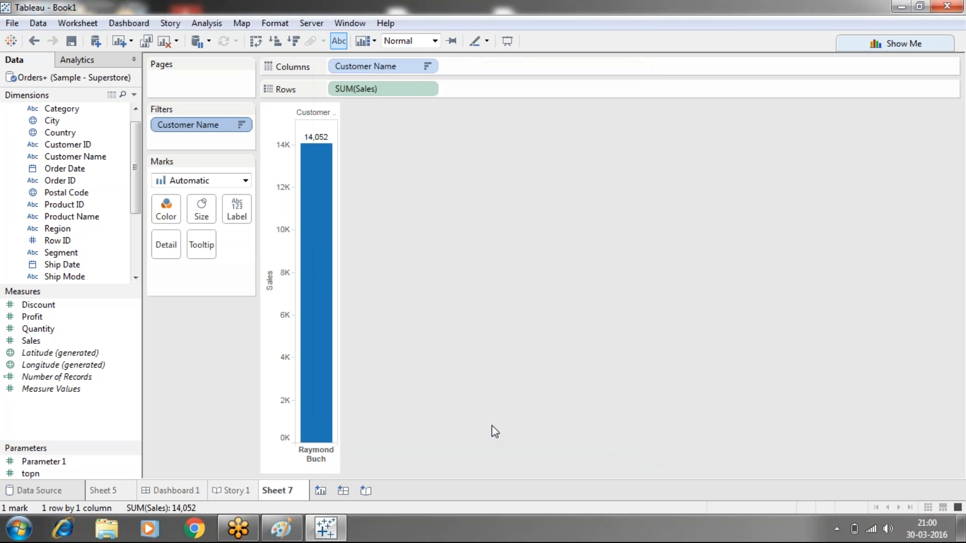
- Show the topn parameter control beside the chart and set its value to 10
mouse_move(326, 222)
right_click(47, 471)
click(80, 237)
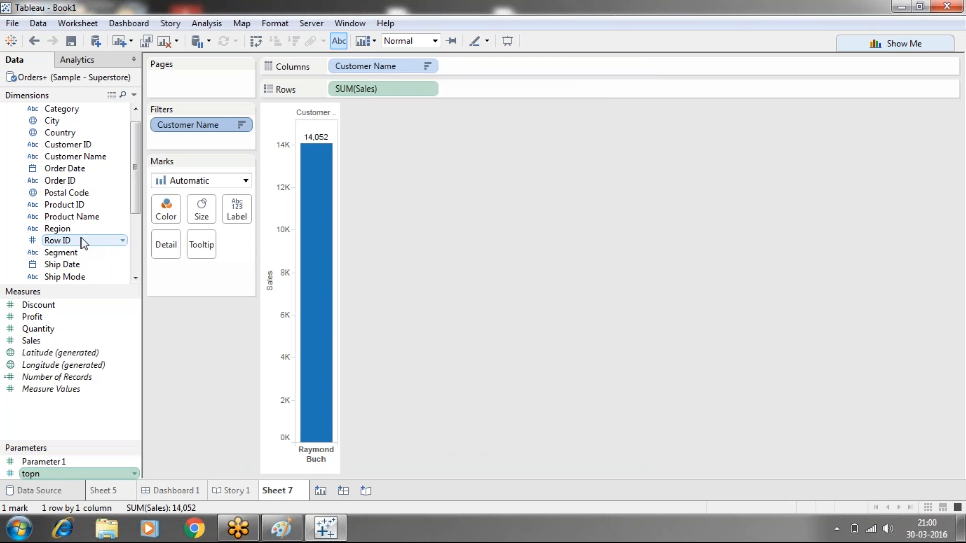
click(868, 126)
text(1)
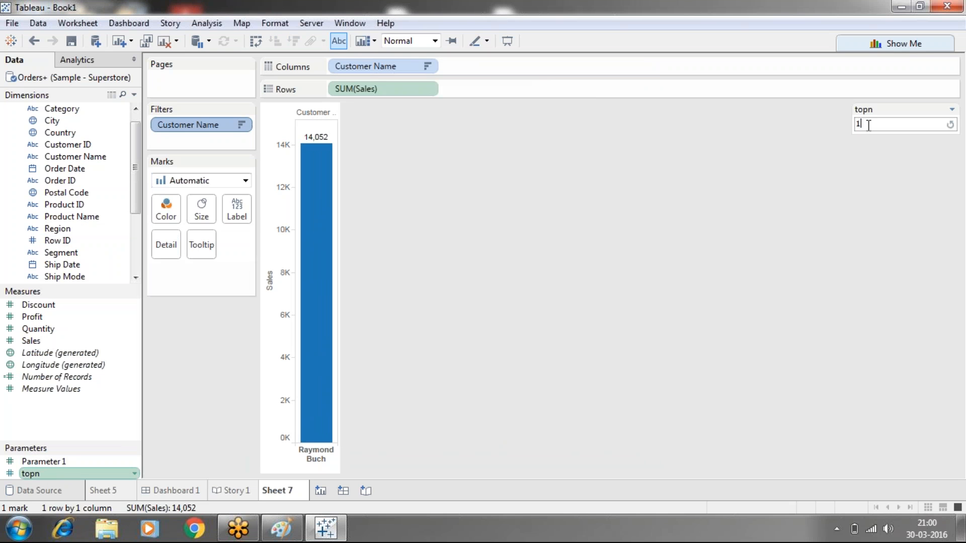
text(0)
key(Return)
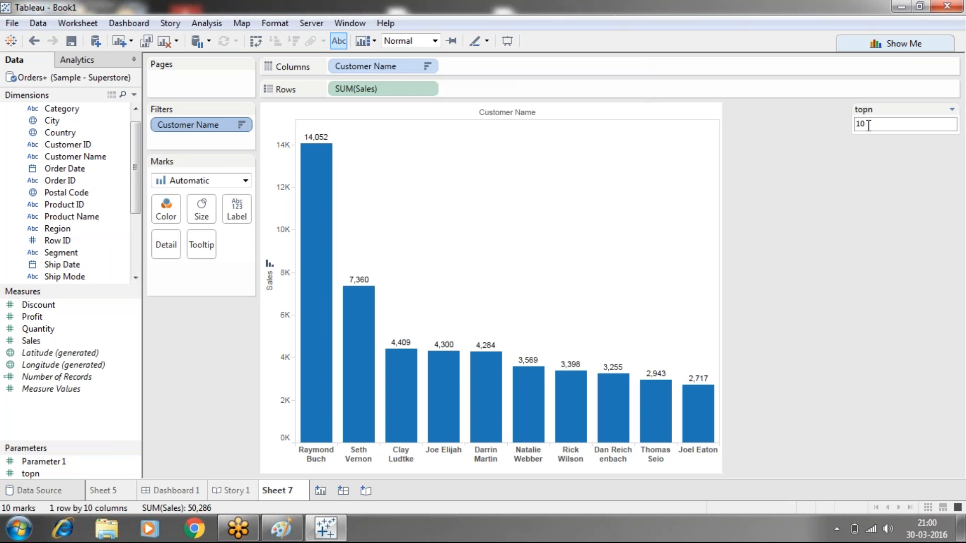
- Change the topn parameter value to 20, 30 and finally 40, applying each value to the chart
click(868, 126)
text(20)
key(Return)
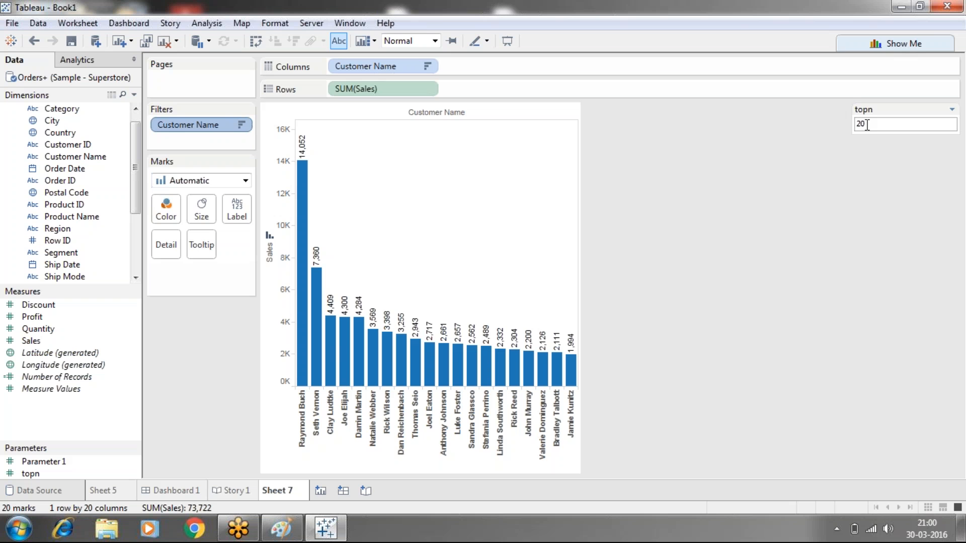
double_click(870, 124)
text(30)
key(Return)
double_click(870, 123)
text(40)
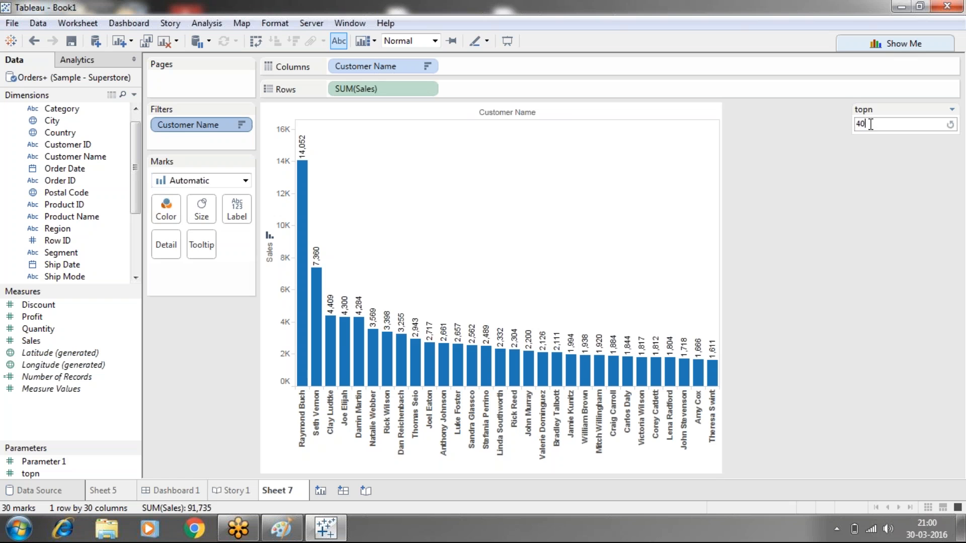
key(Return)
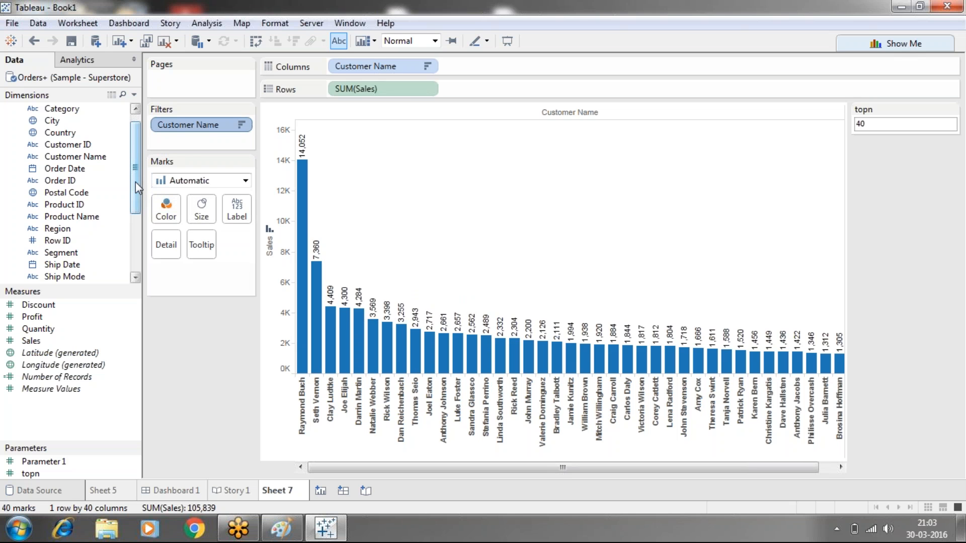
drag(135, 184, 133, 272)
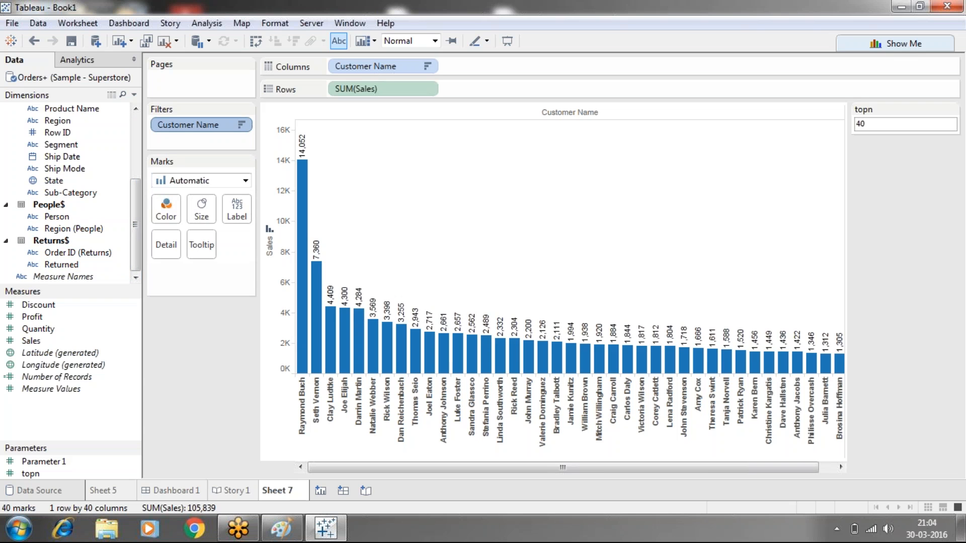
mouse_move(282, 538)
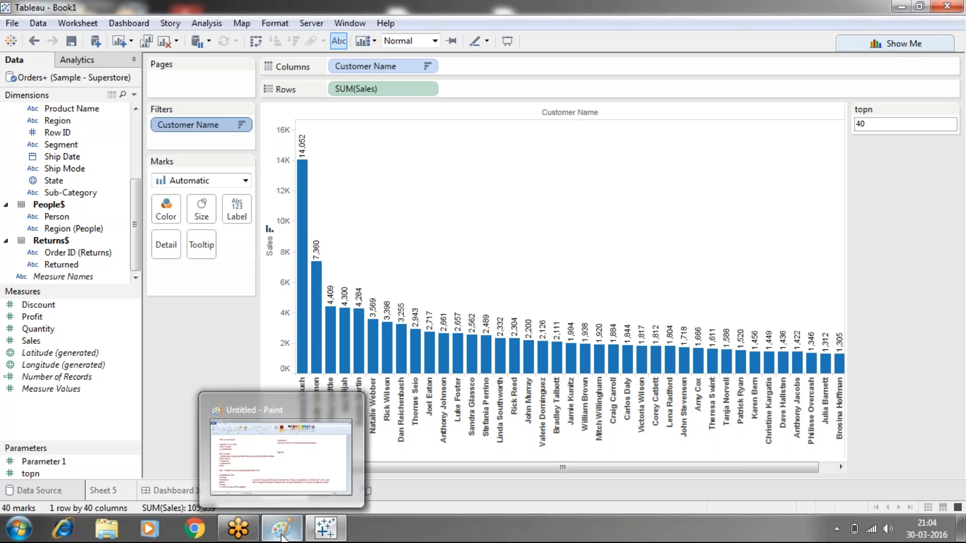
click(195, 529)
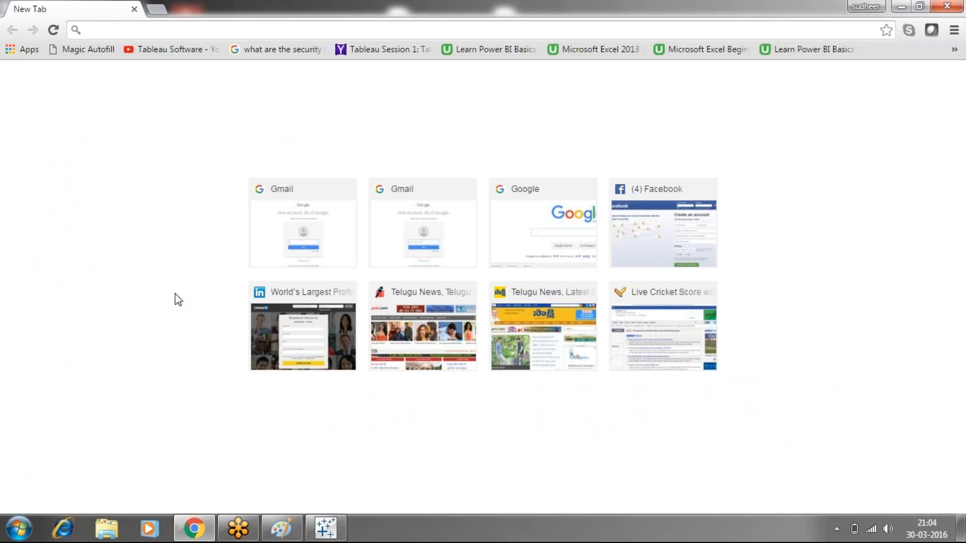
- Switch to Windows Explorer, open DATA WAREHOUSING Concepts (1) from Downloads in Word, dismiss the activation wizard and enable editing
click(106, 528)
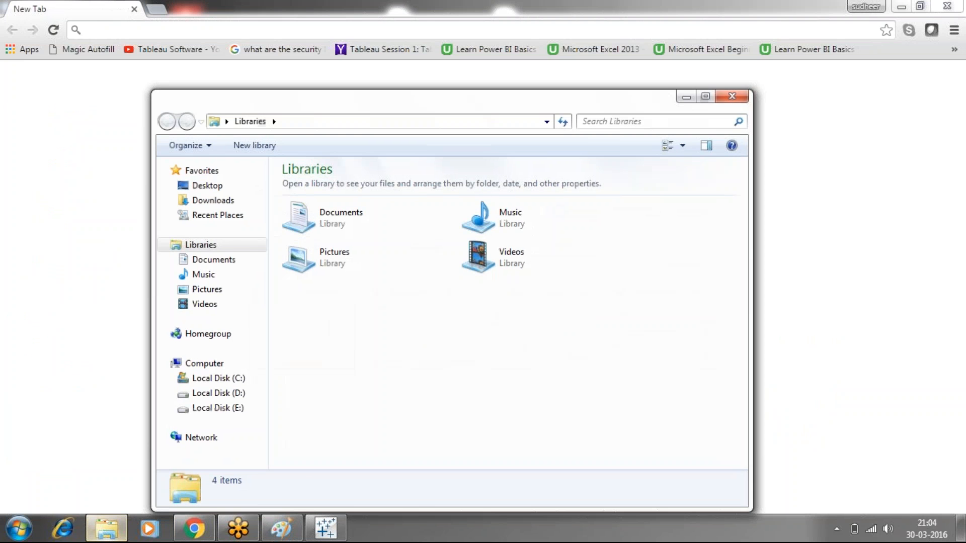
click(210, 200)
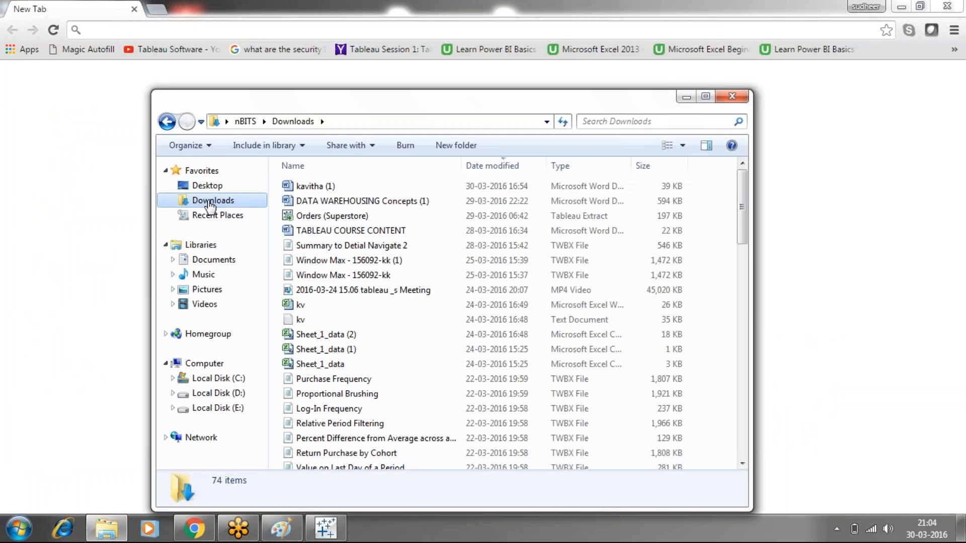
click(343, 204)
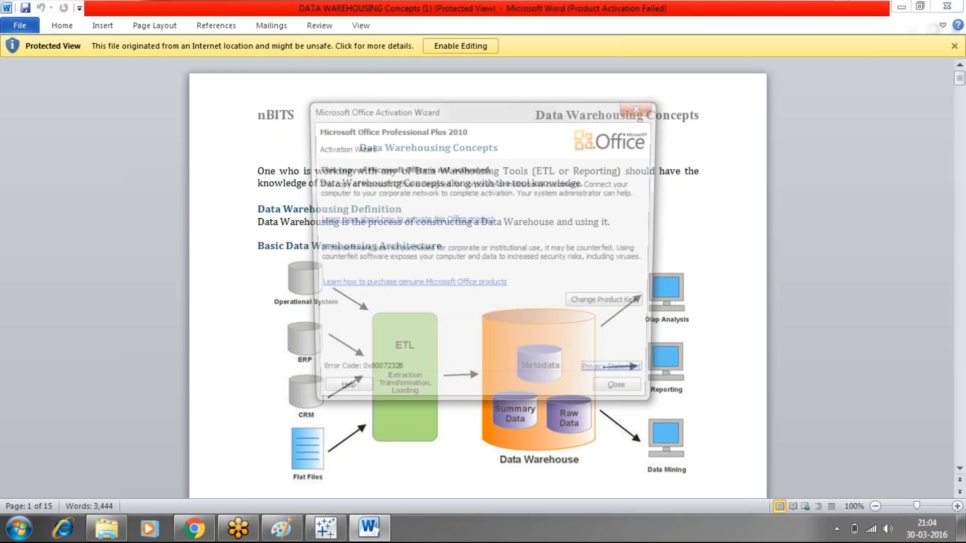
click(643, 108)
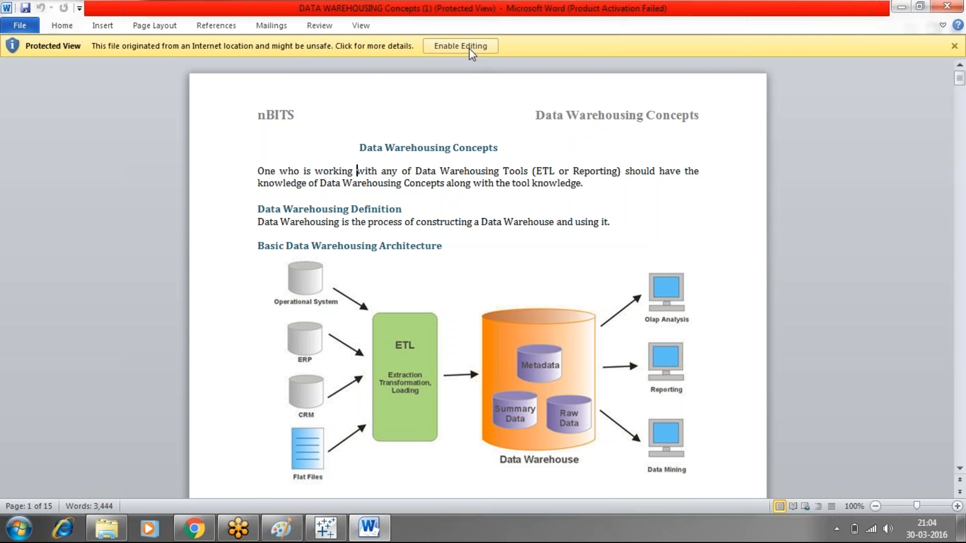
click(461, 46)
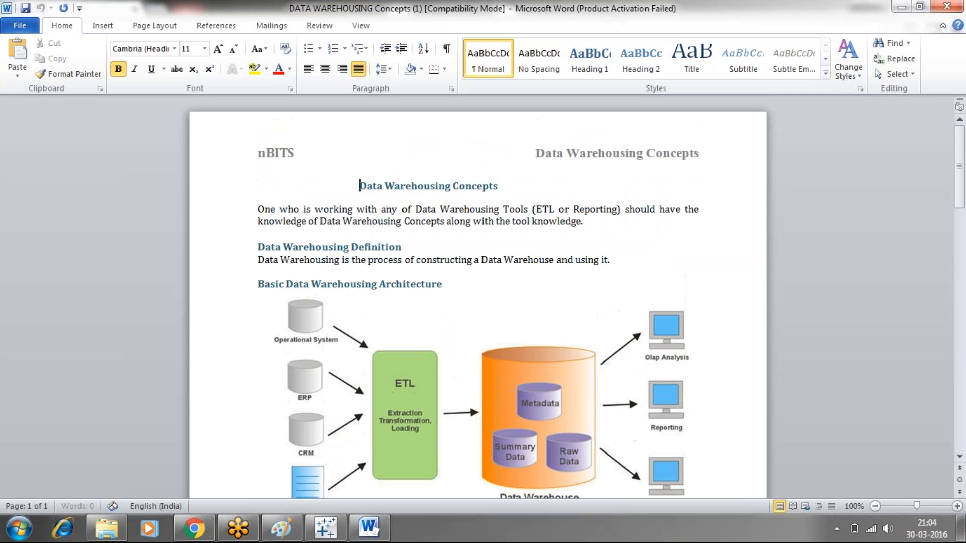
- Search the document for "junk dimension" and read the Junk Dimension Table section with its Dim_Junk example
click(358, 209)
key(ctrl+f)
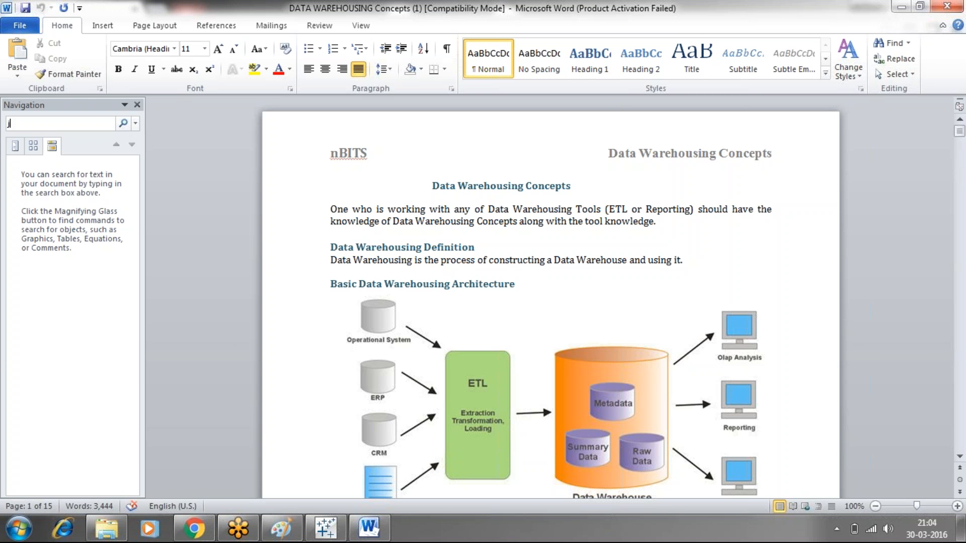
text(junk dimension)
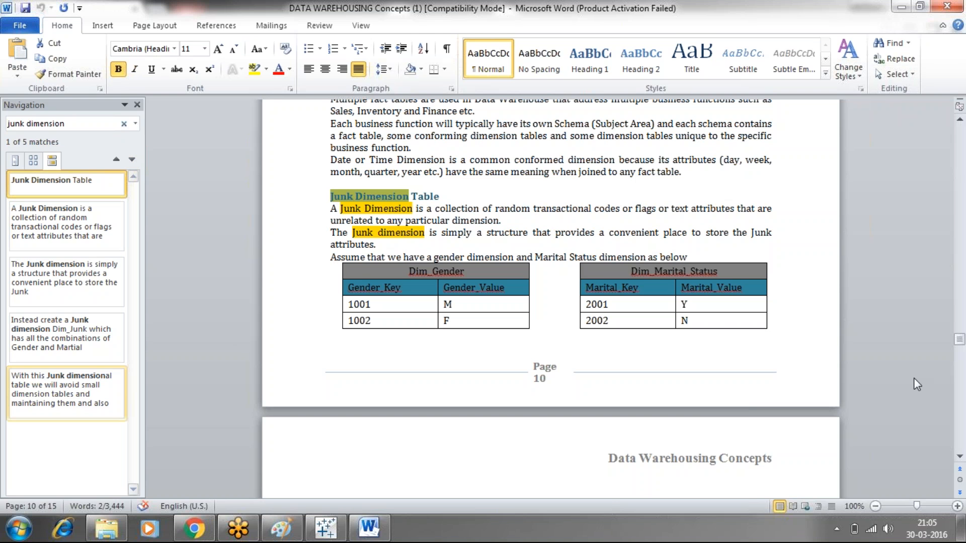
drag(960, 343, 959, 349)
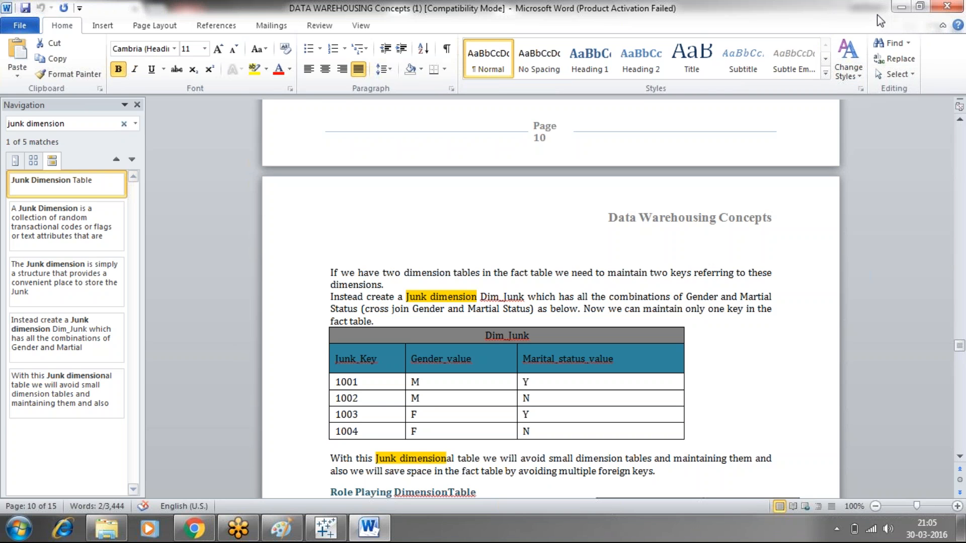
click(957, 34)
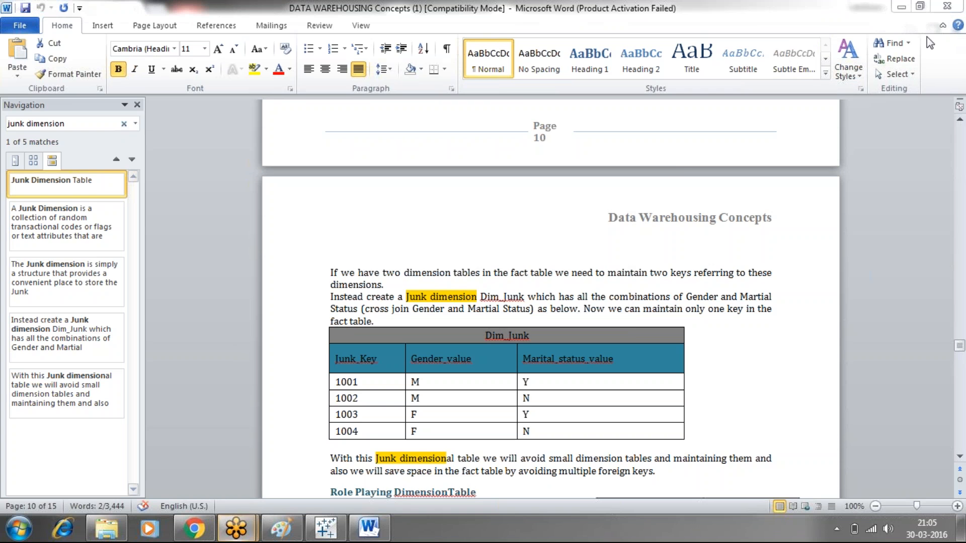